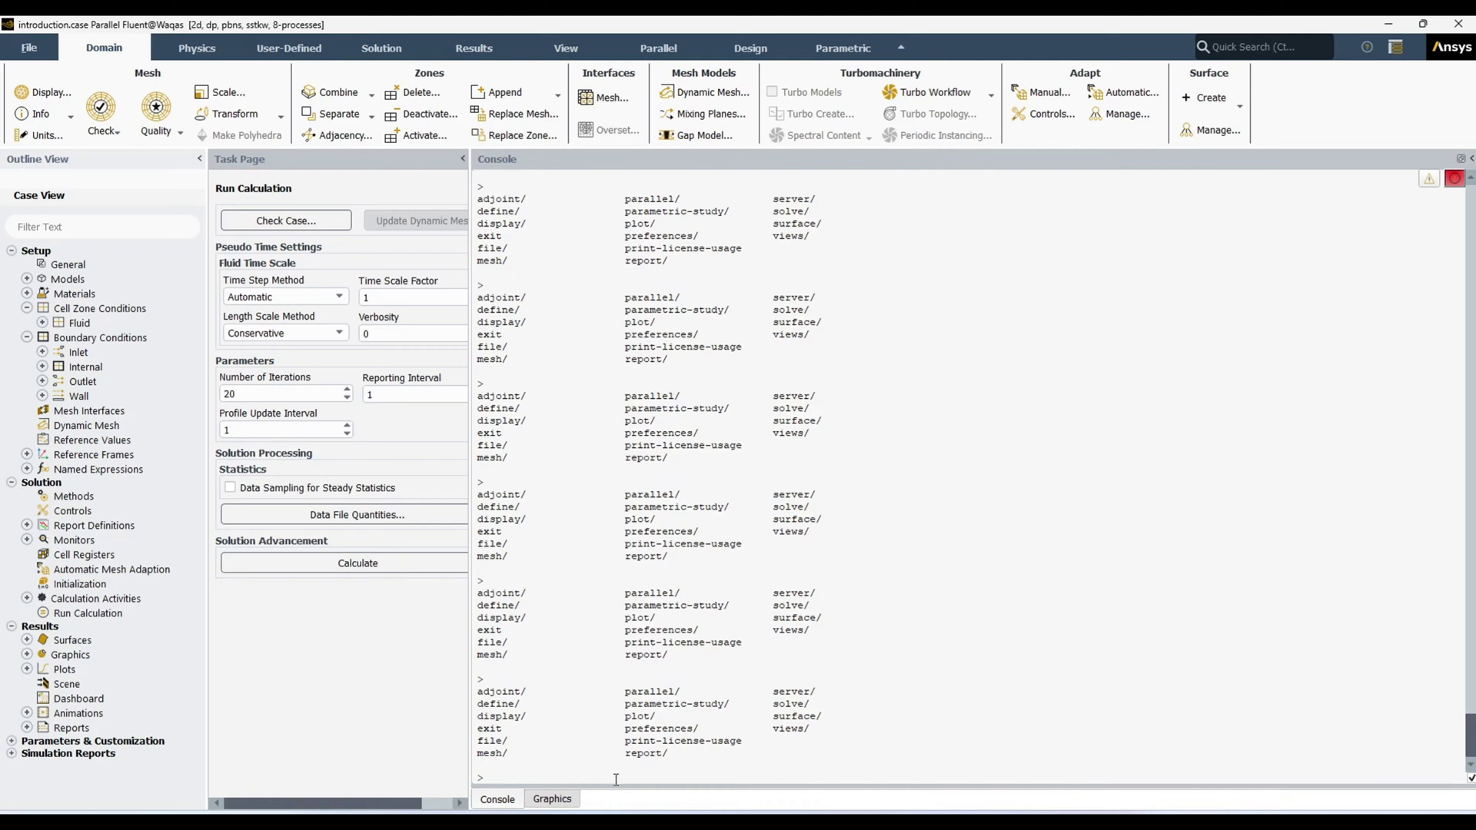
Run a console batch setting TUI version "23.1", the mass-flow inlet to 4 g/s at 313.15 K, hybrid initialization settings, and 20 iterations.
text(/file/set-tui-version "23.1" /define/boundary-conditions/mass-flow-inlet inlet yes yes no 4 no 313.15 no 0. no yes no no yes 5. 10 /solve/initialize/set-hyb-initializationgeneral-settings/ 20 1. 1. "relative" no no no /solve/iterate 20)
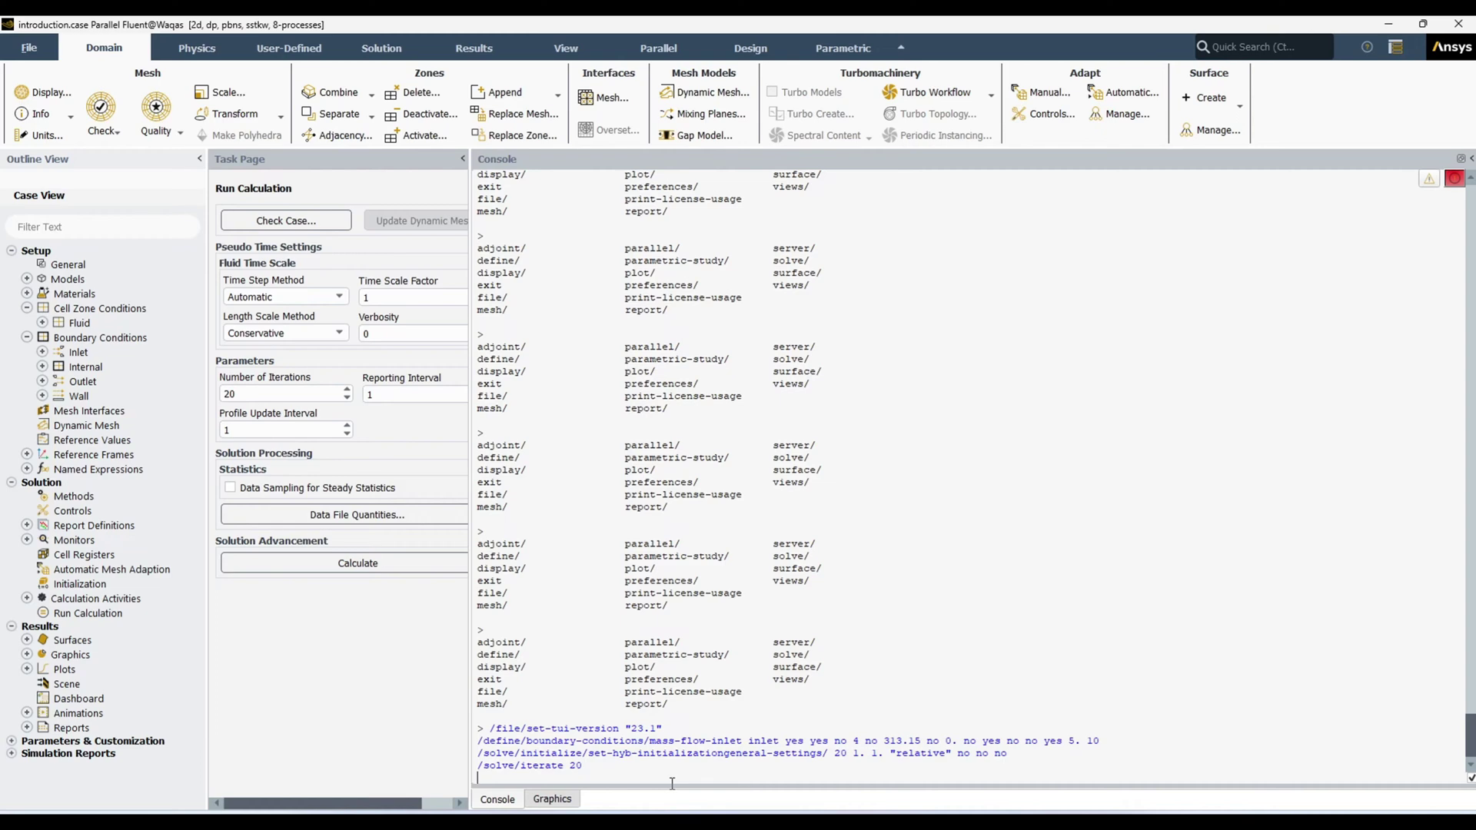
key(Return)
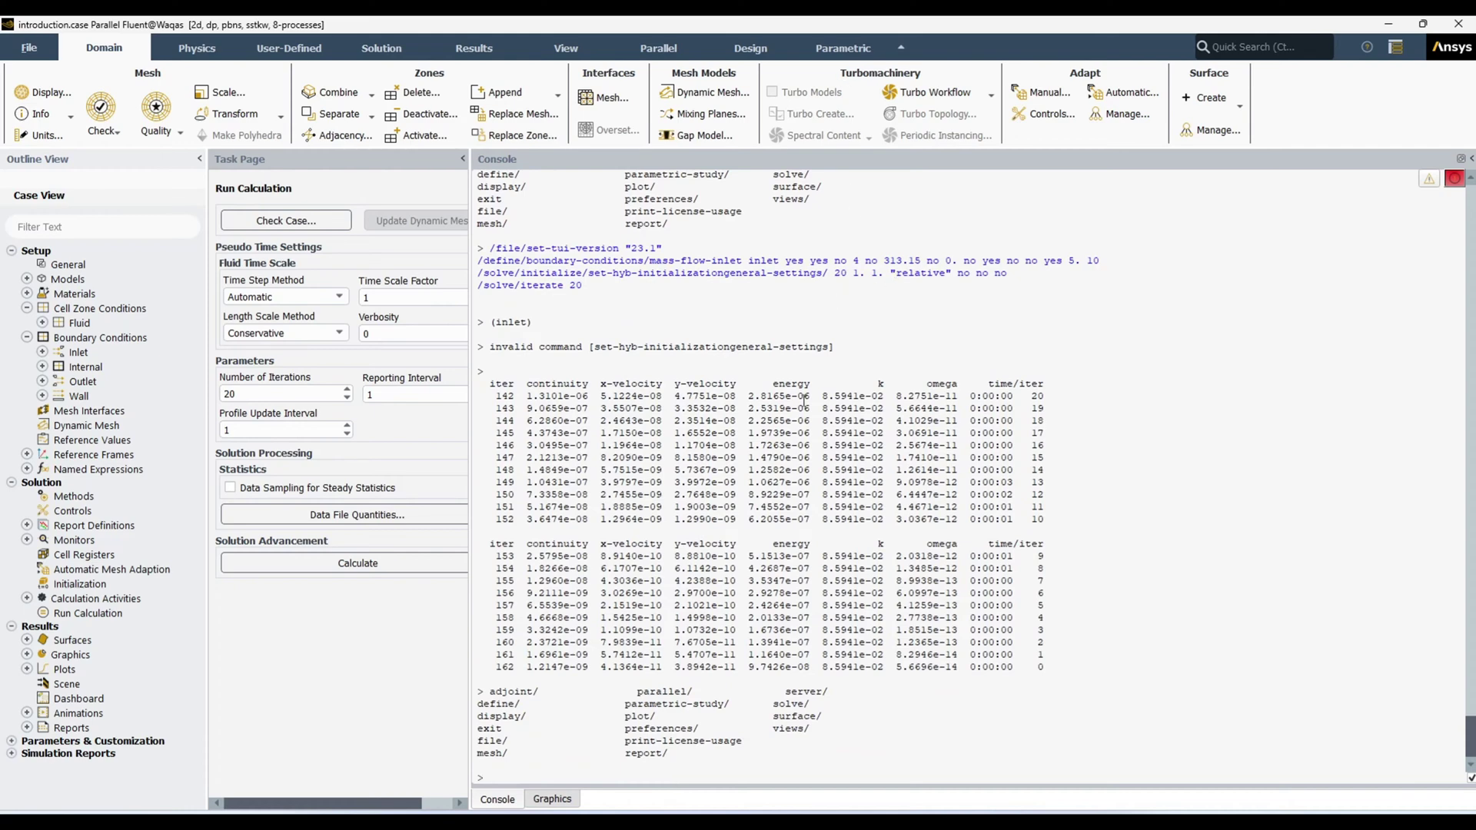
Check the inlet's mass flow rate and total temperature in its boundary condition settings, and close the dialog.
click(42, 353)
double_click(114, 369)
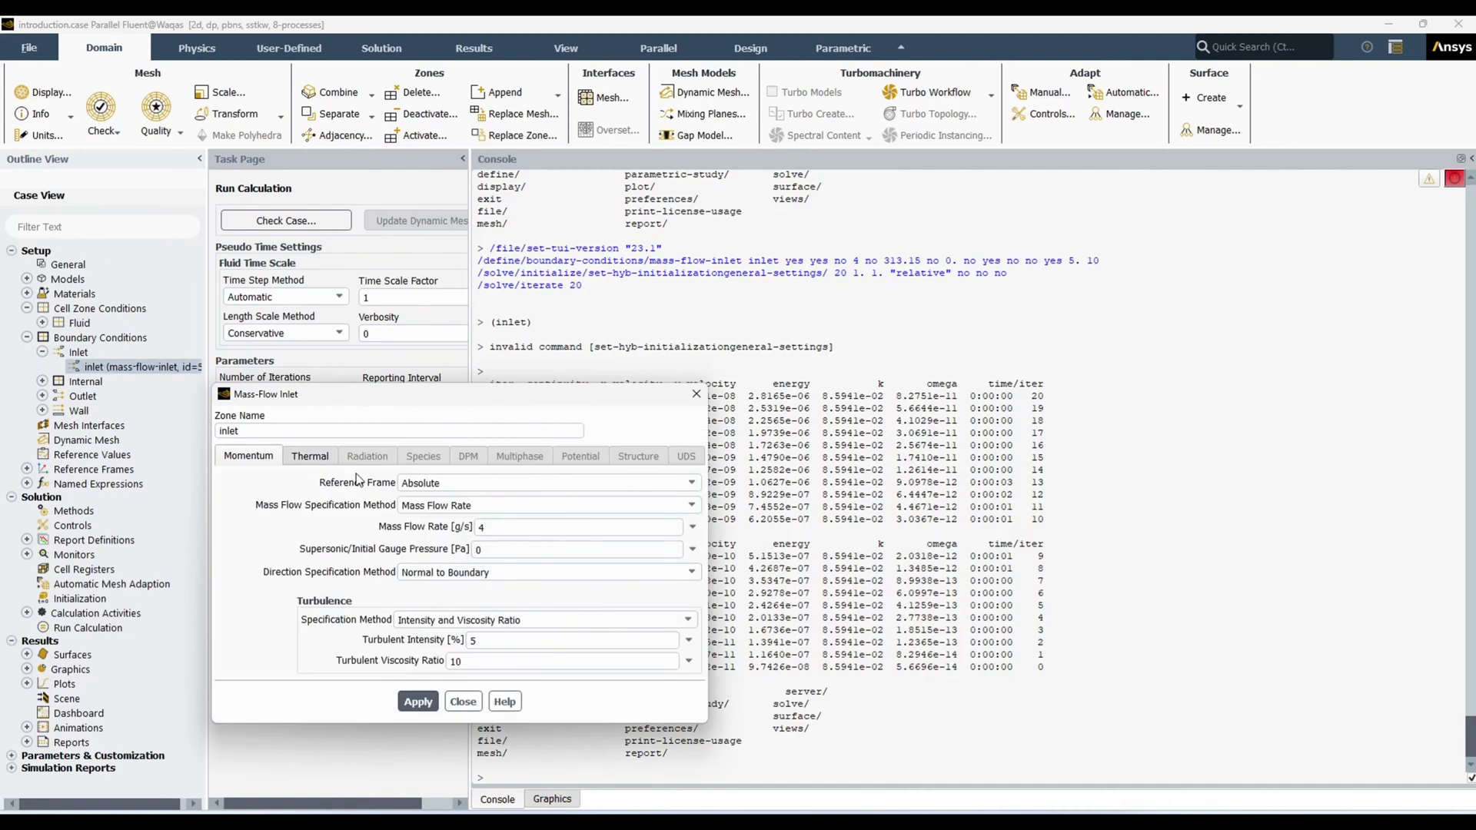
click(312, 458)
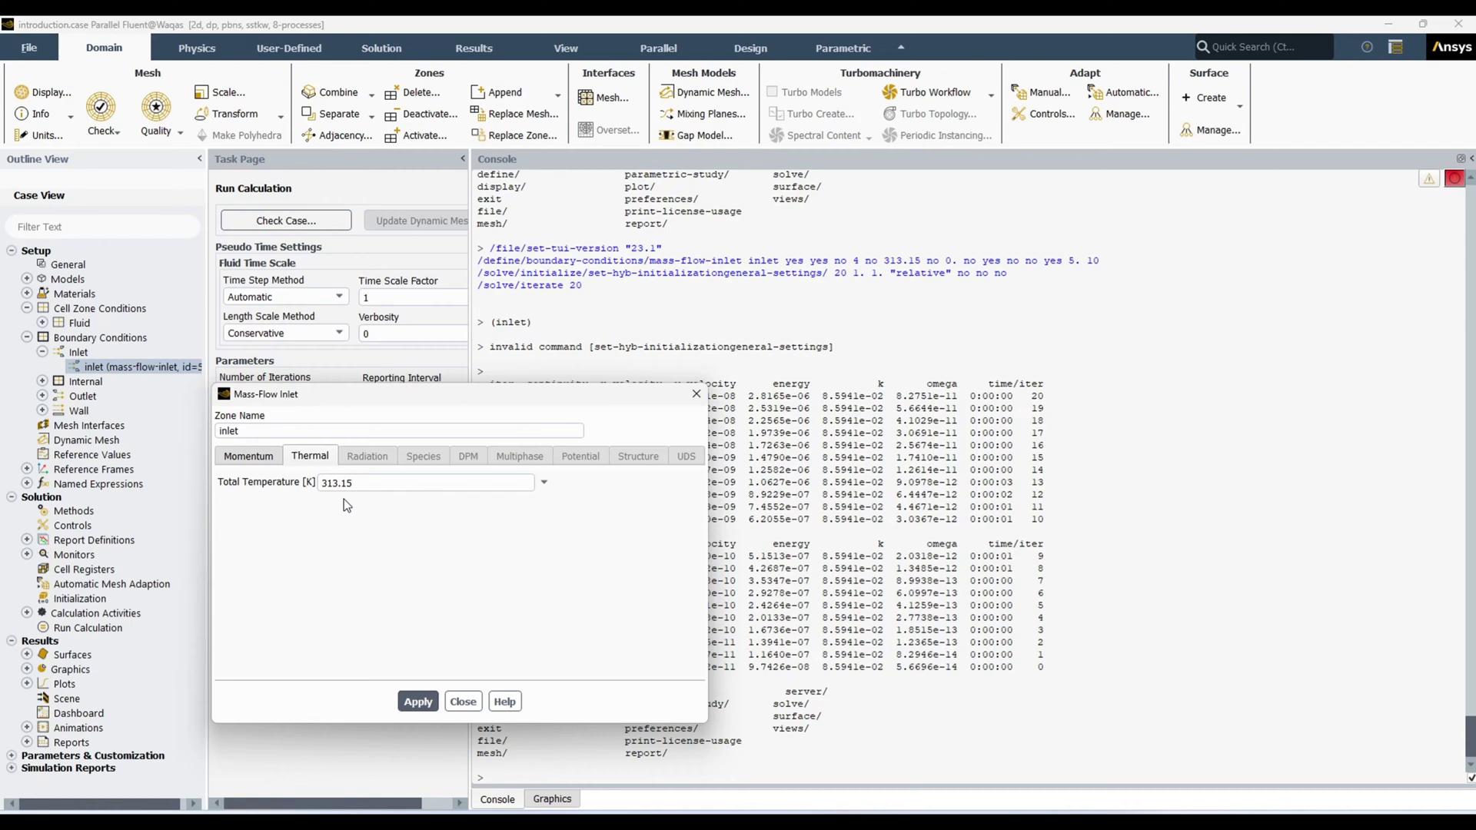
click(262, 460)
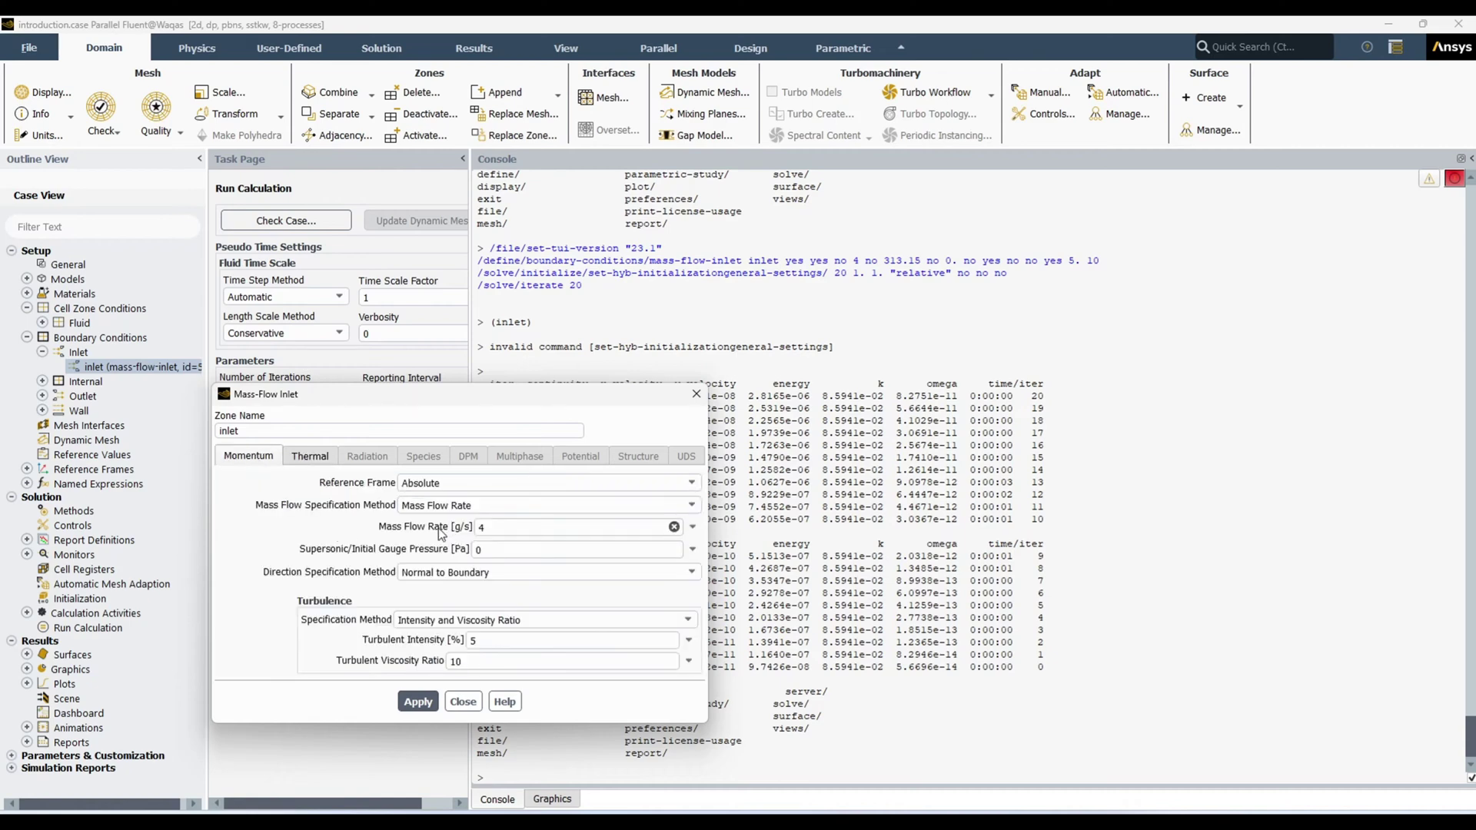
click(307, 458)
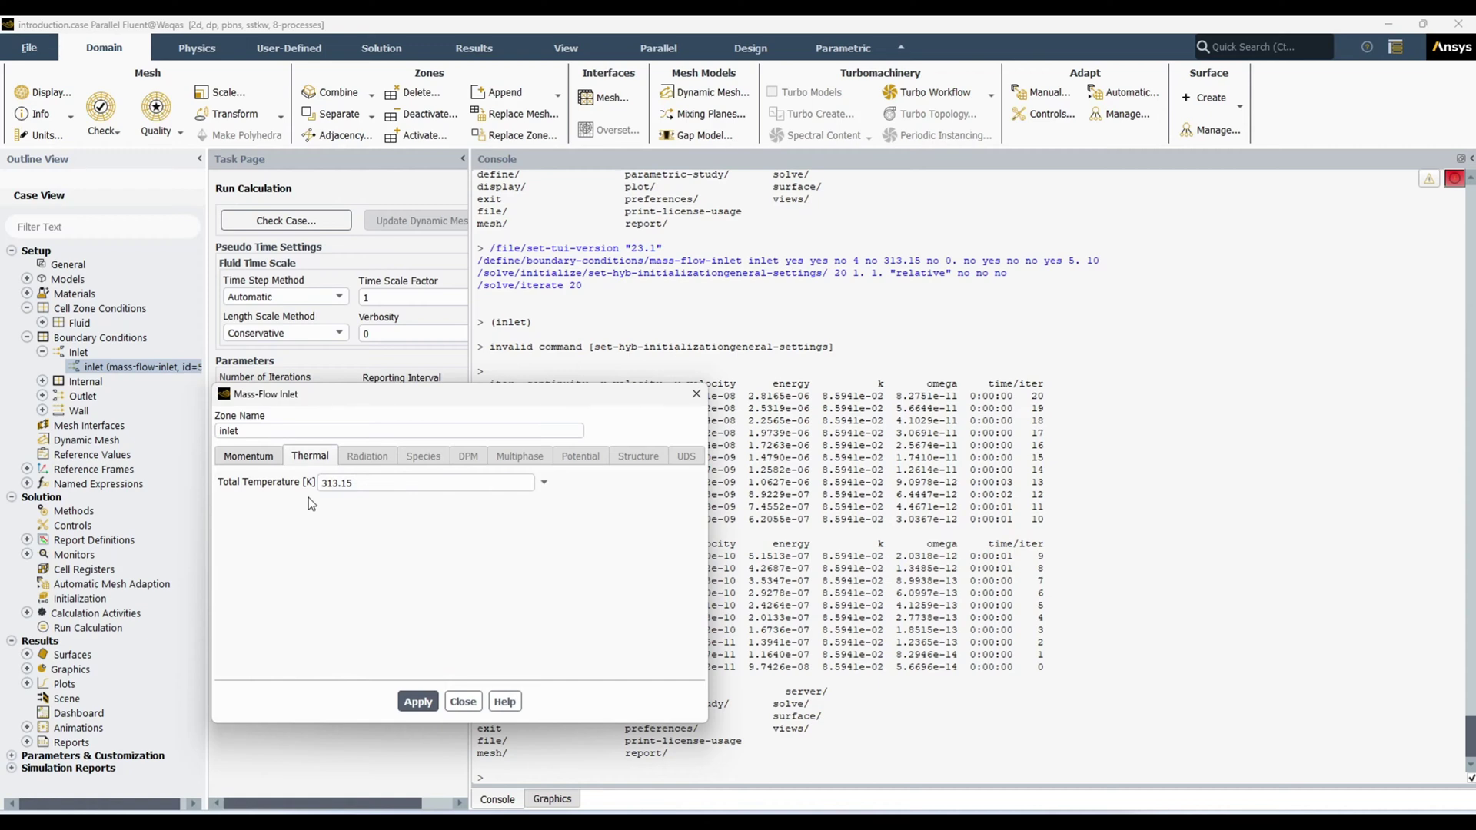
click(464, 705)
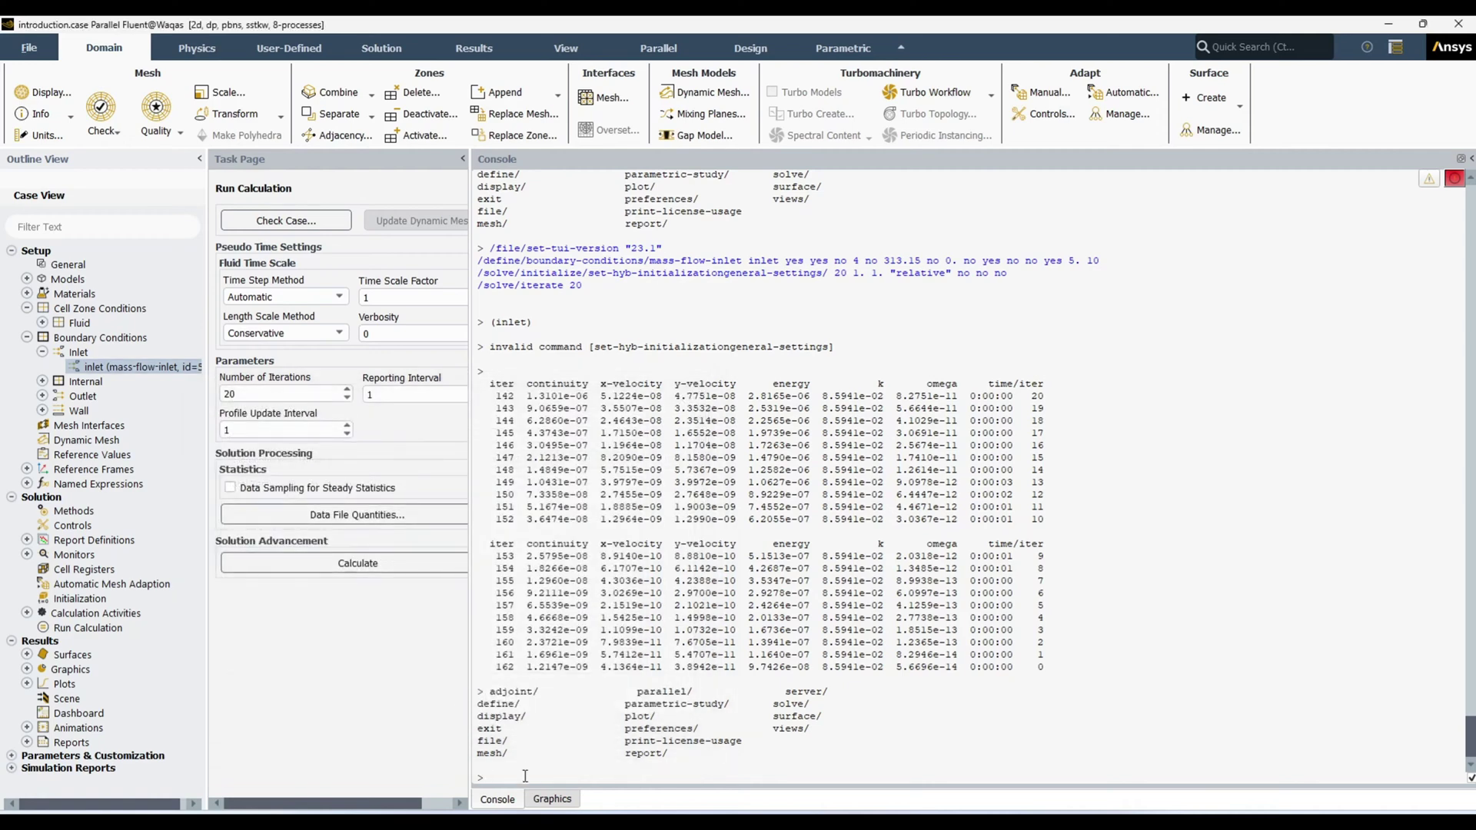
click(42, 352)
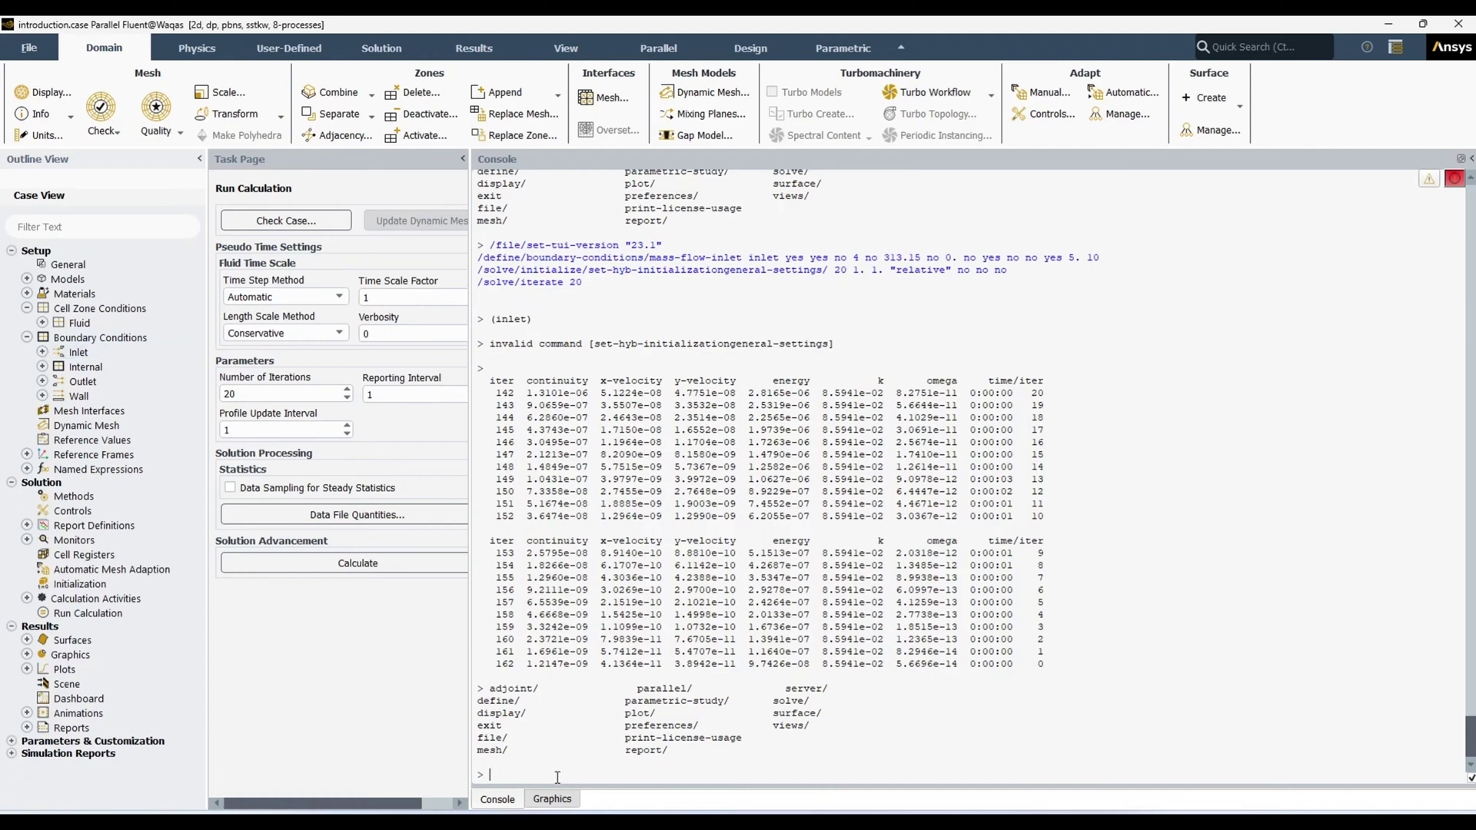
List the console's root commands, and enter the define menu to list its options.
key(Return)
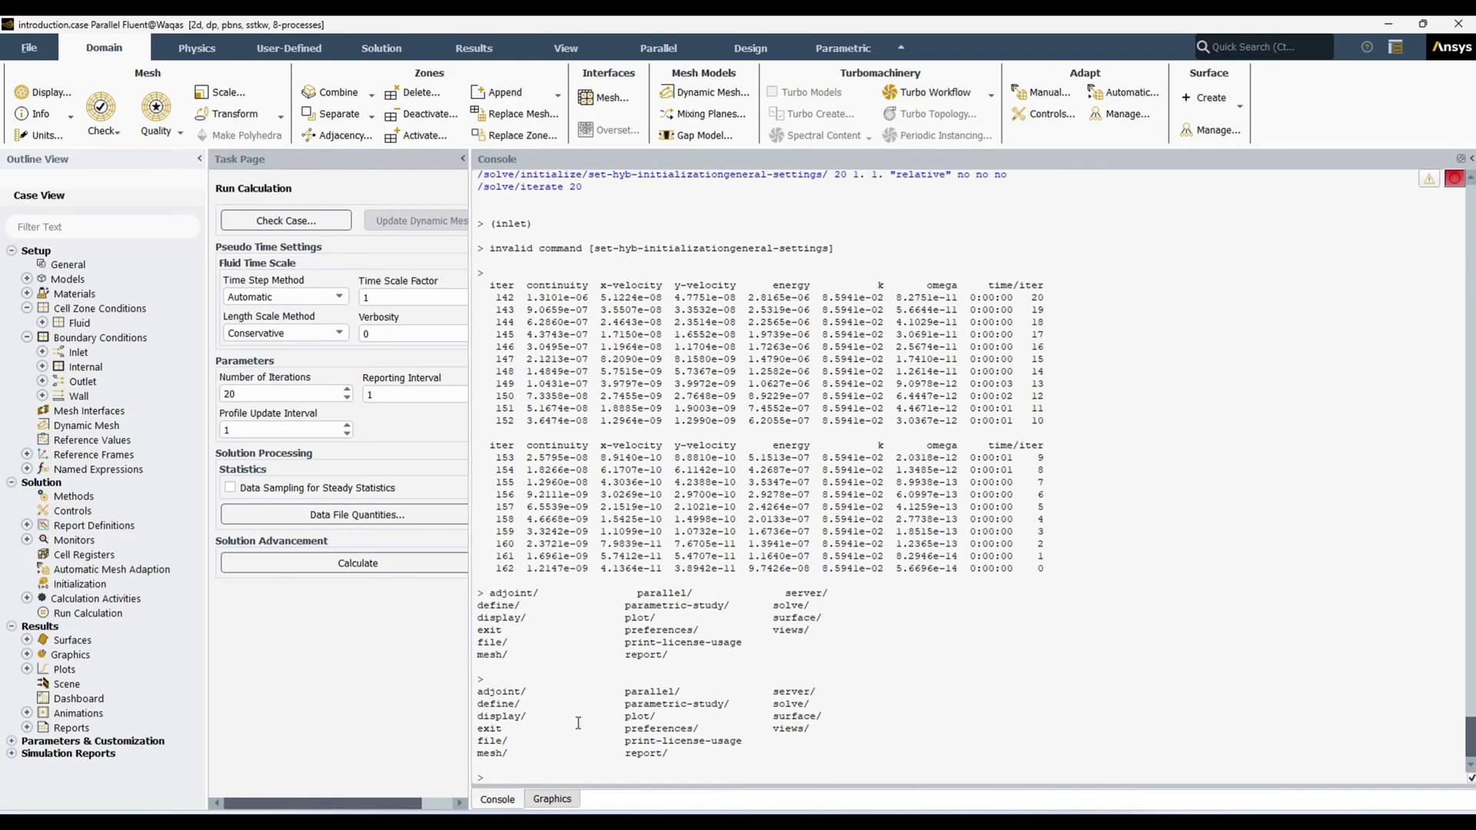
text(define)
key(Return)
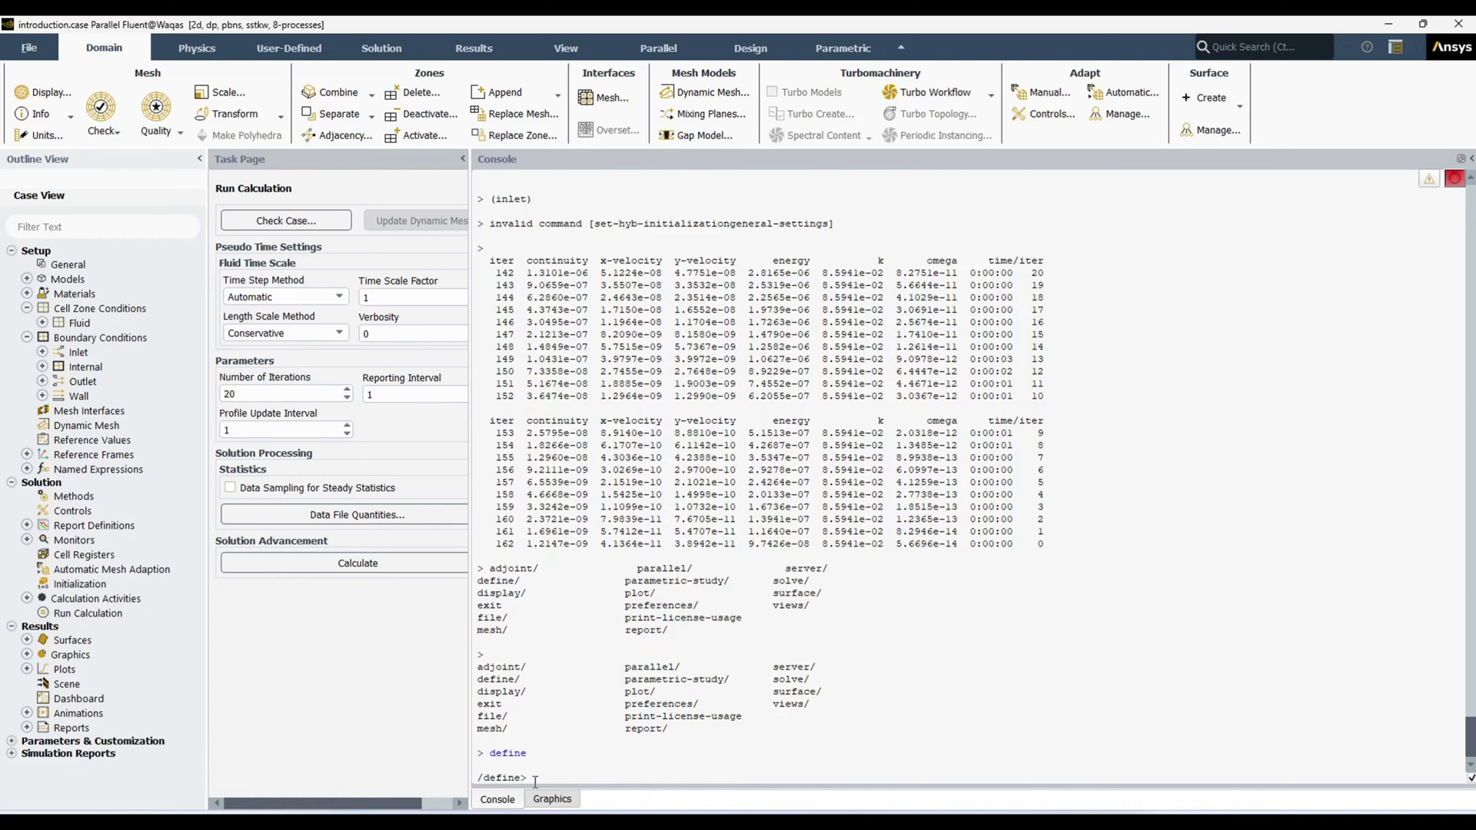
key(Return)
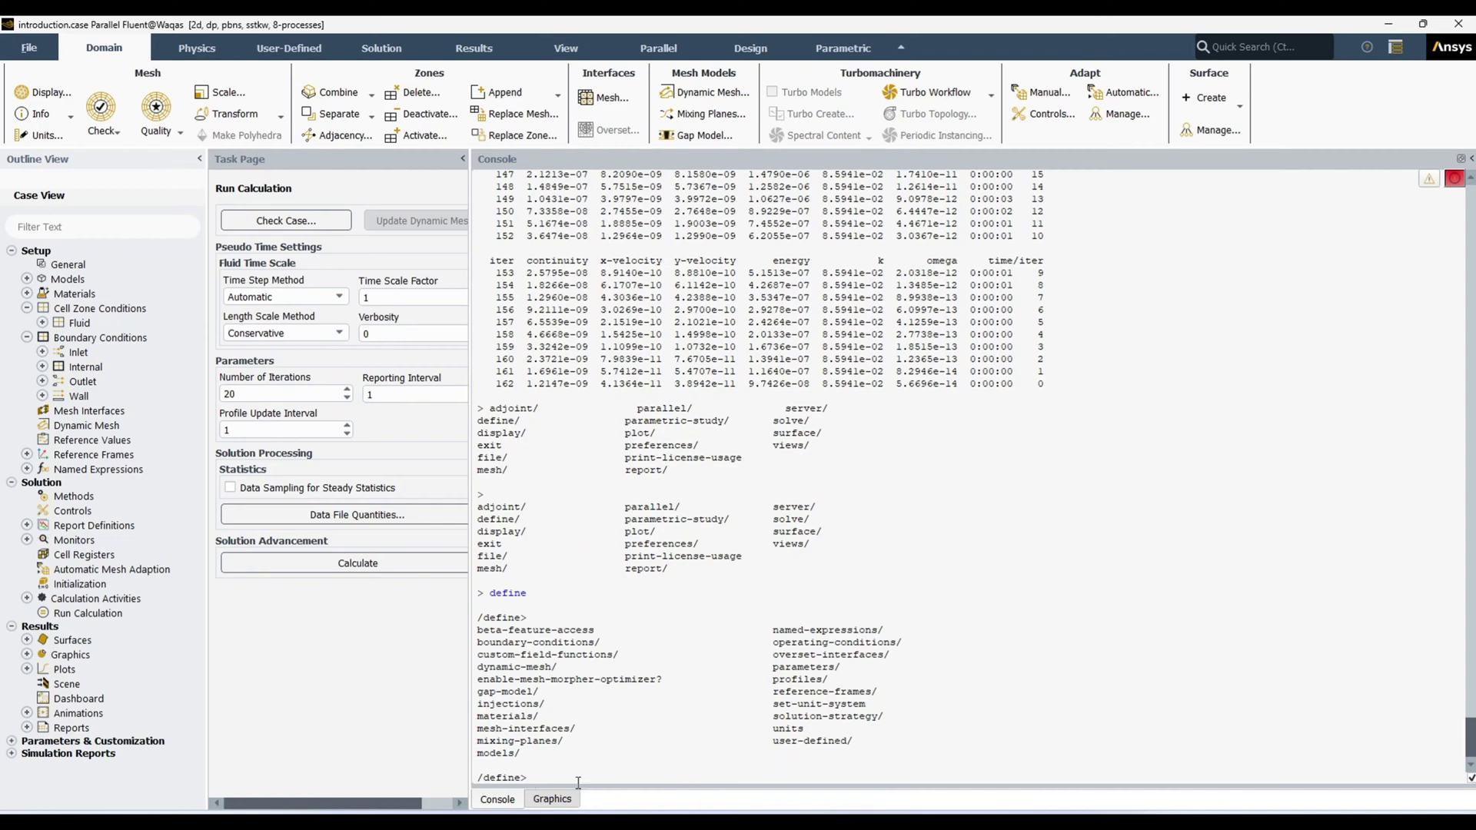
drag(524, 754, 465, 641)
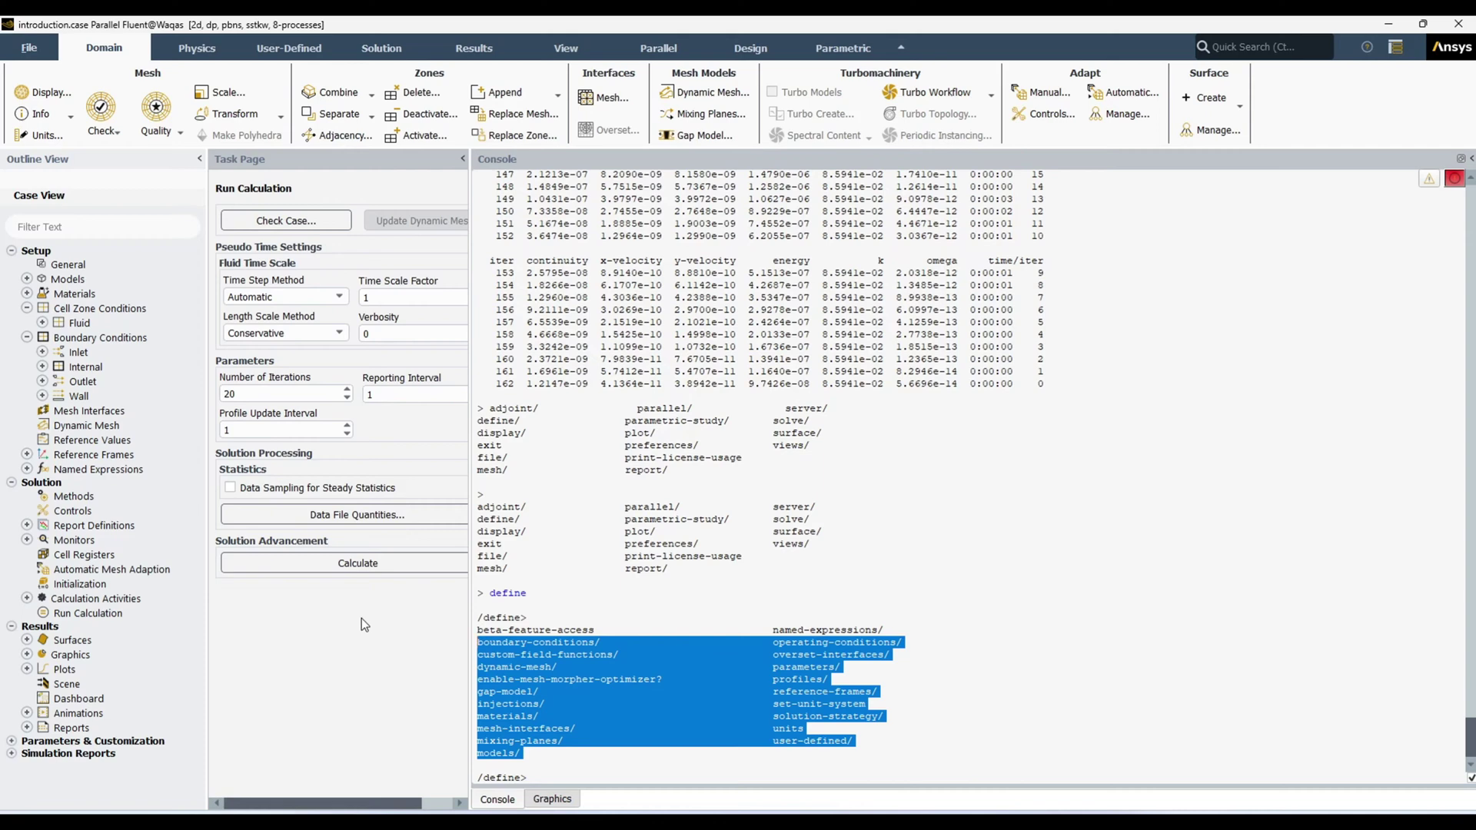
click(705, 701)
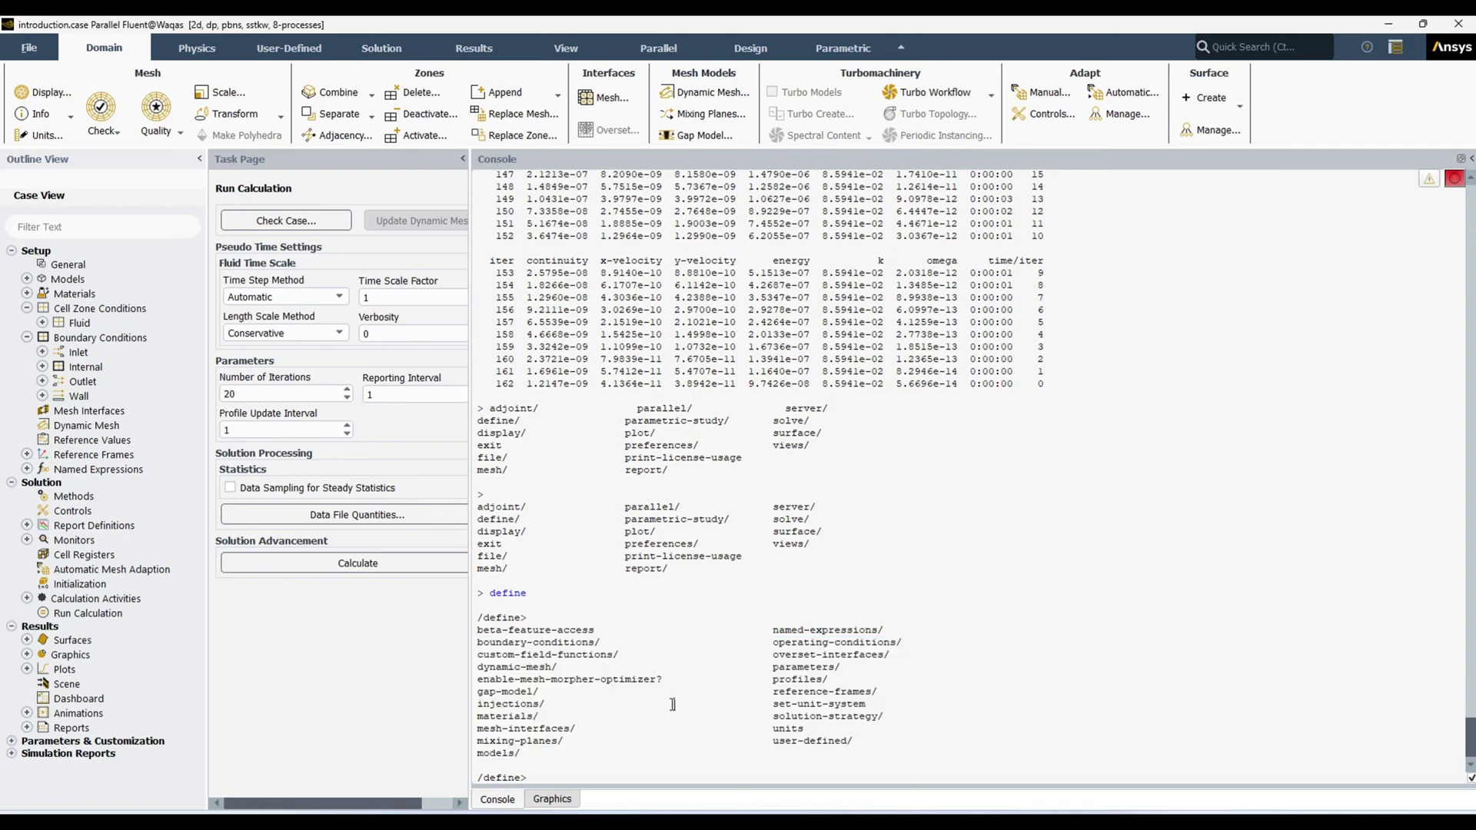
Enter the boundary-conditions submenu with the abbreviation bound-cond and list its commands.
drag(477, 642, 610, 644)
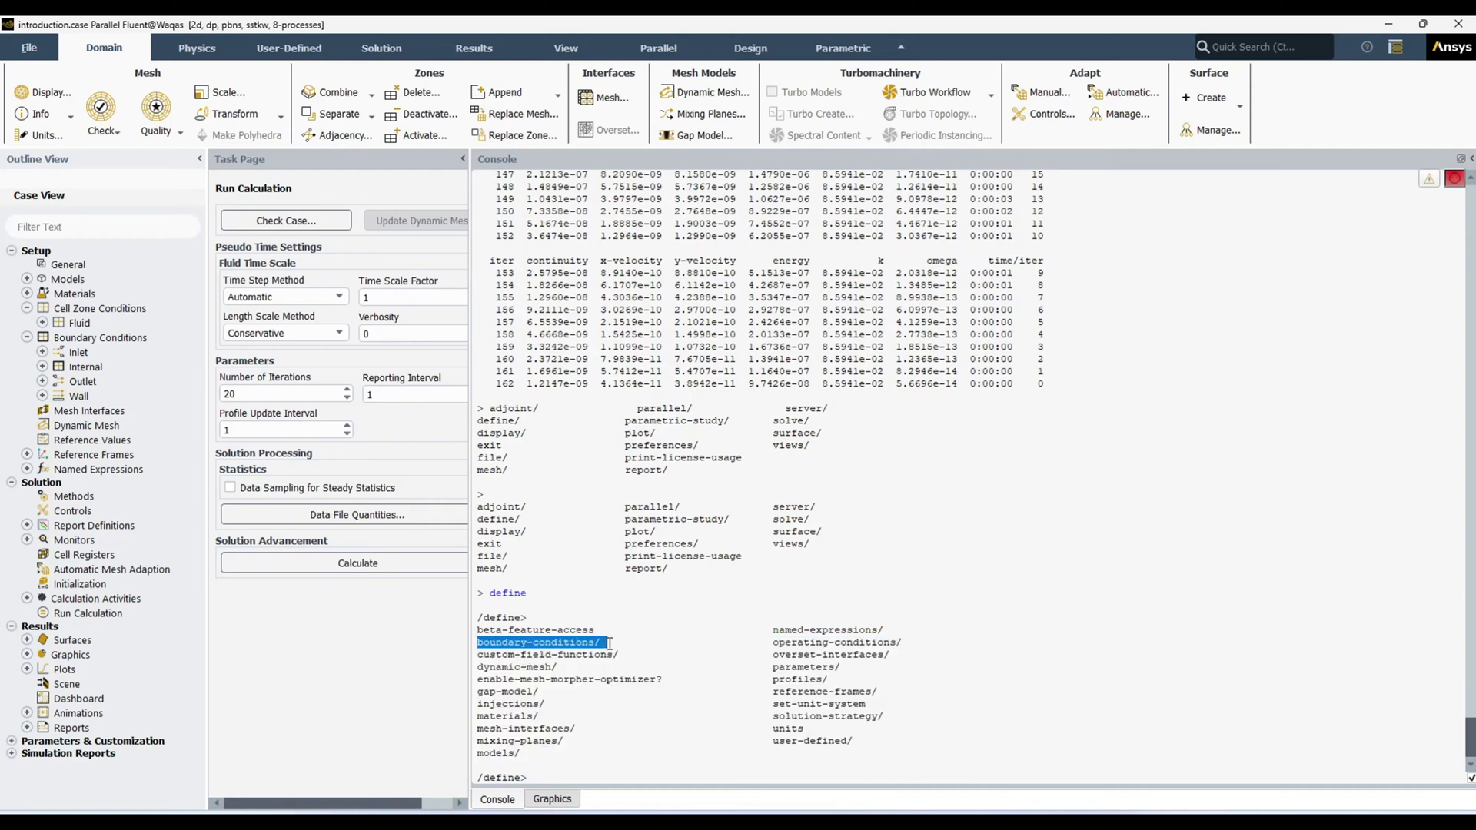
click(589, 769)
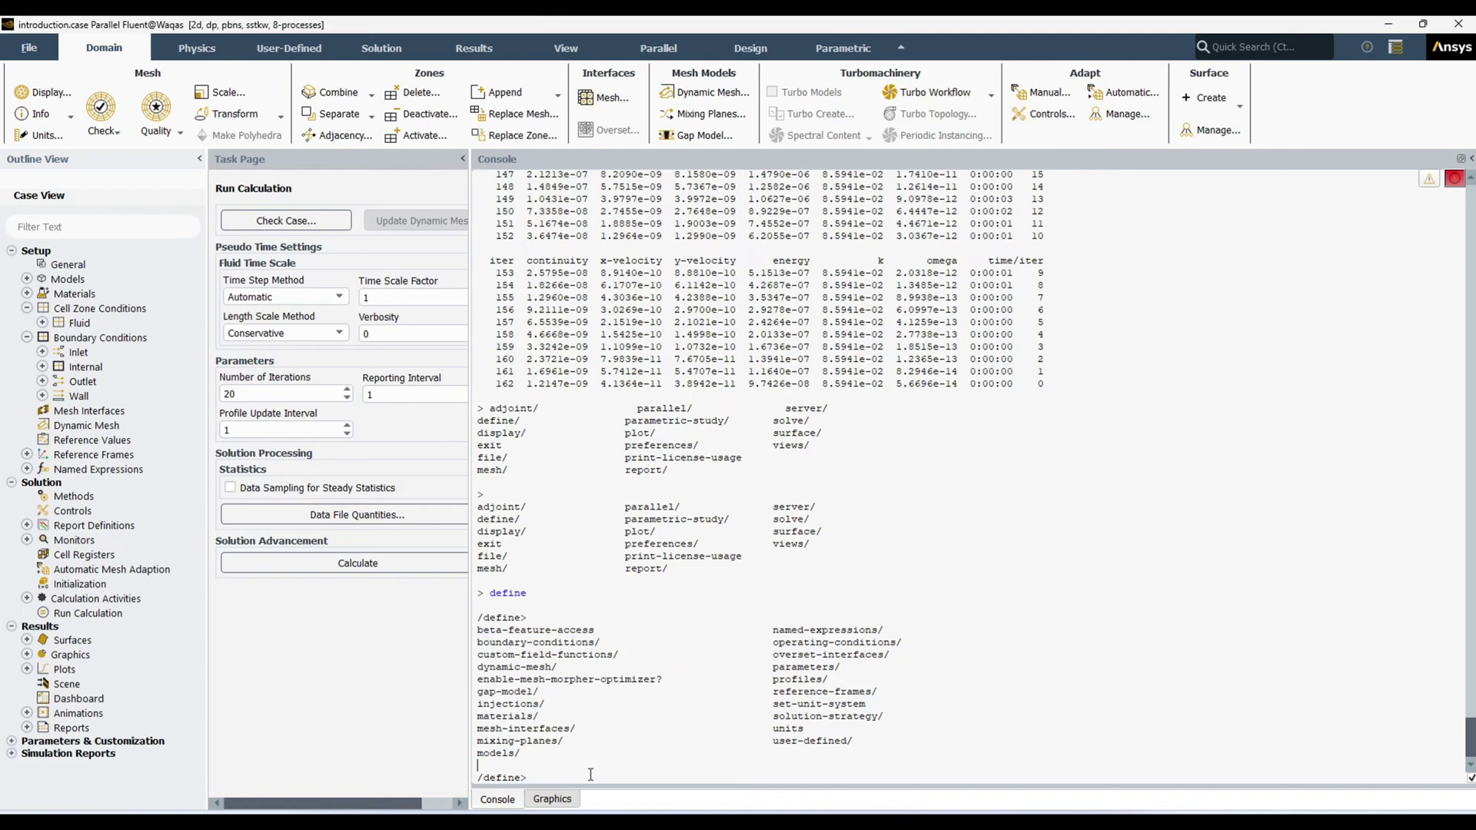
text(bound-cond)
key(Return)
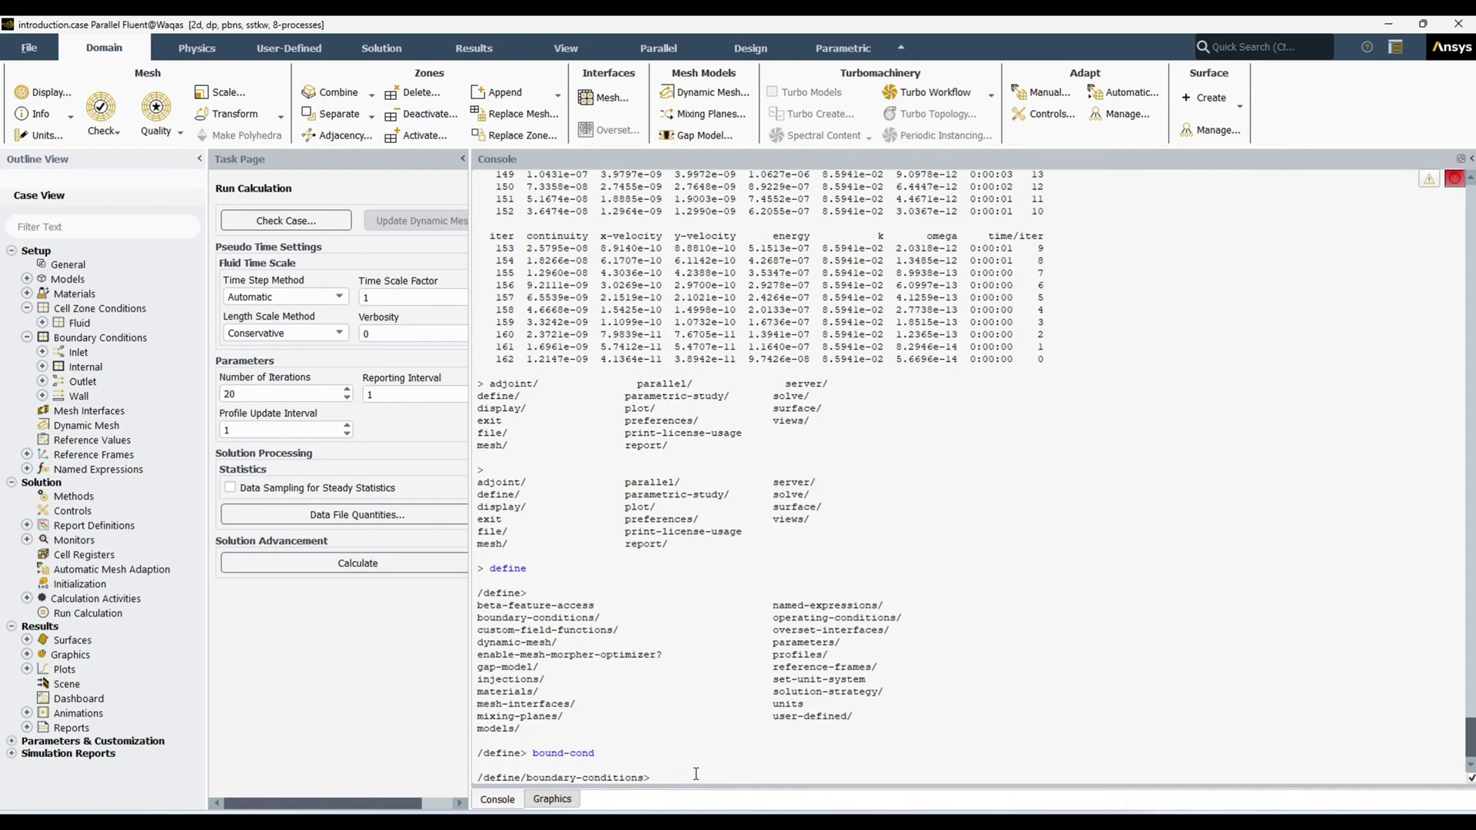
key(Return)
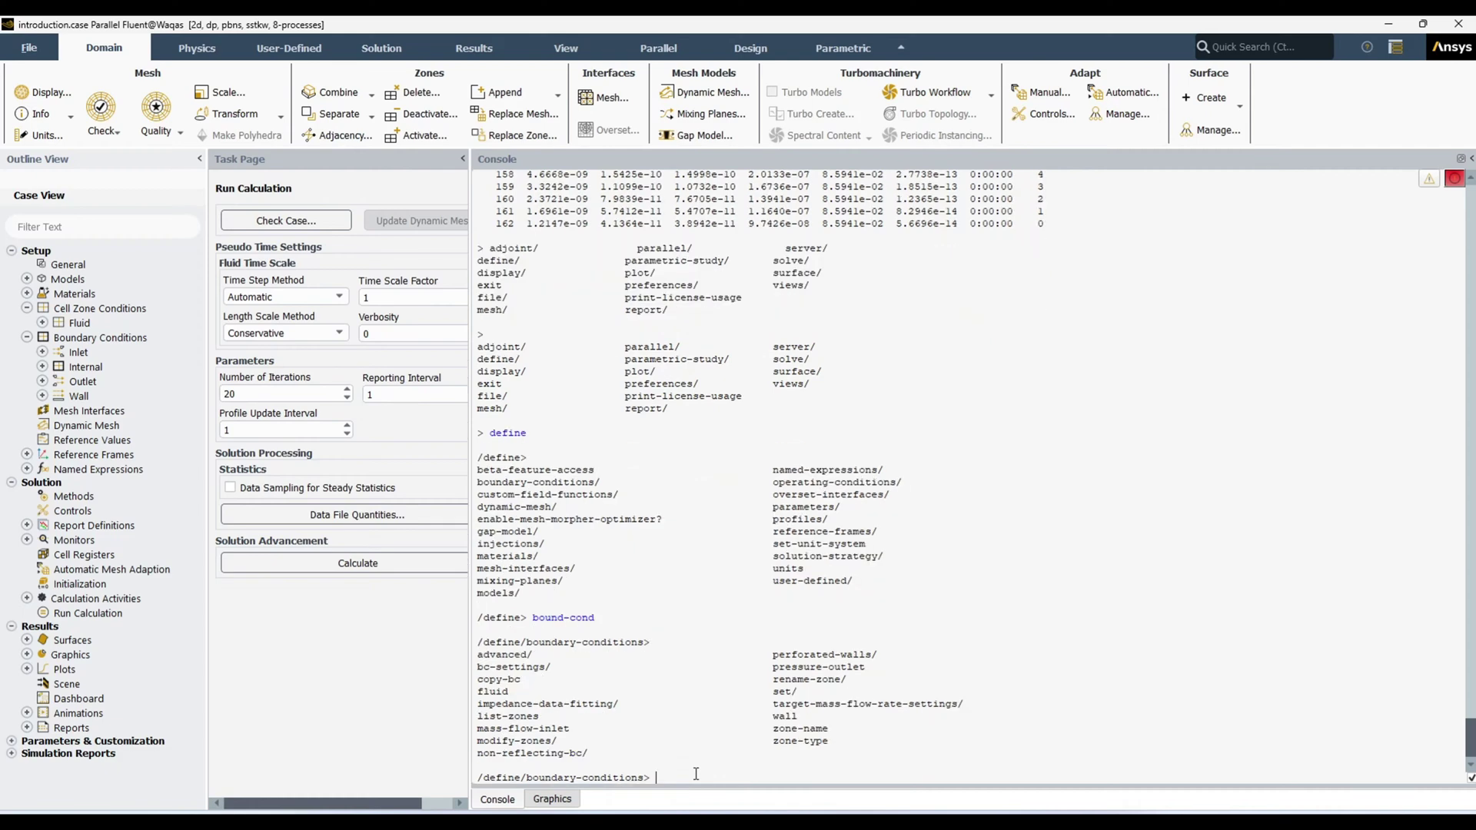
Examine the listed boundary-condition commands, including pressure-outlet, set and wall, and compare them with the inlet zone's type in the outline.
drag(835, 741, 477, 654)
double_click(775, 667)
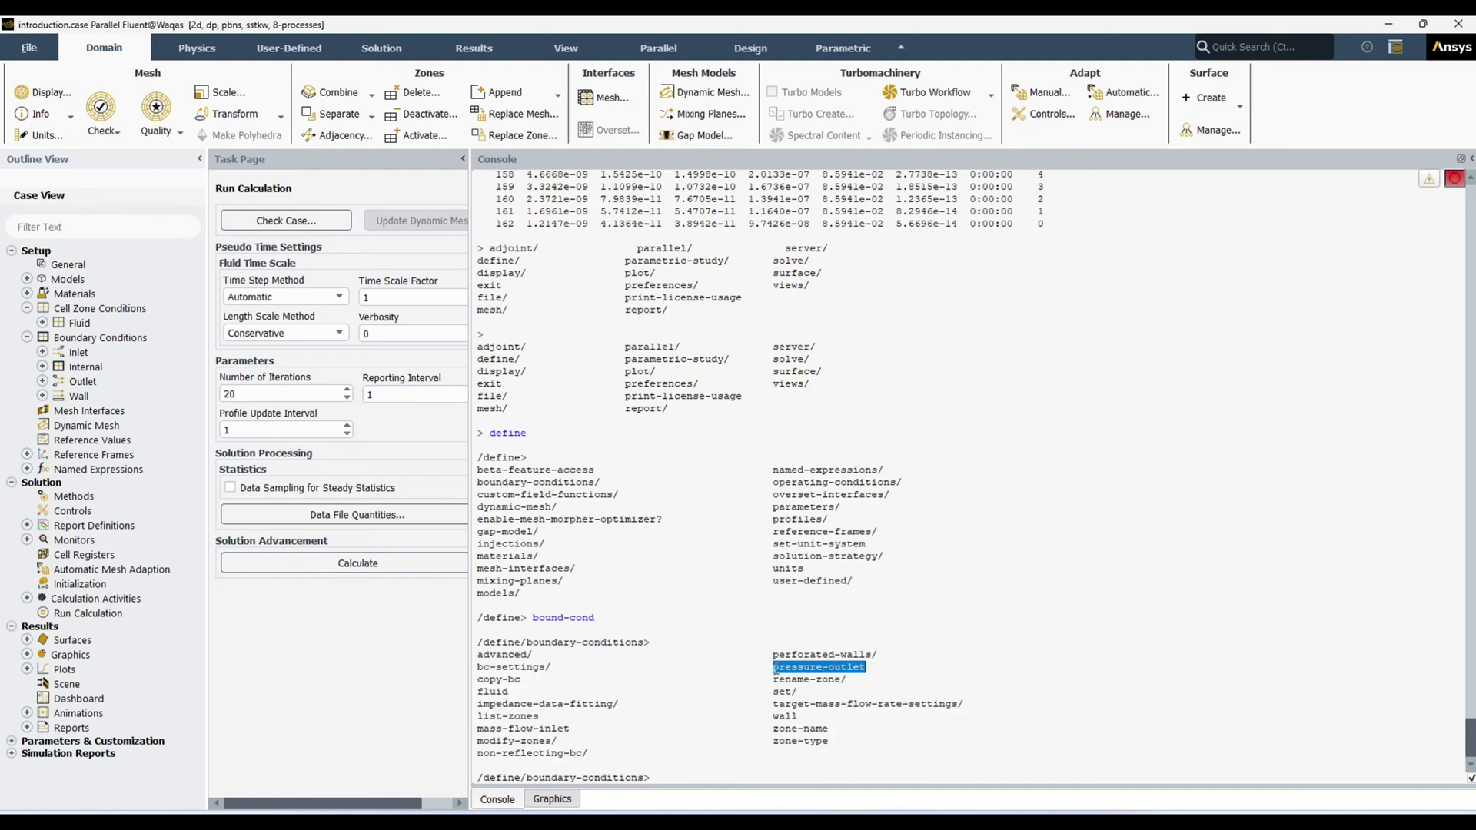
double_click(784, 691)
drag(774, 717, 799, 719)
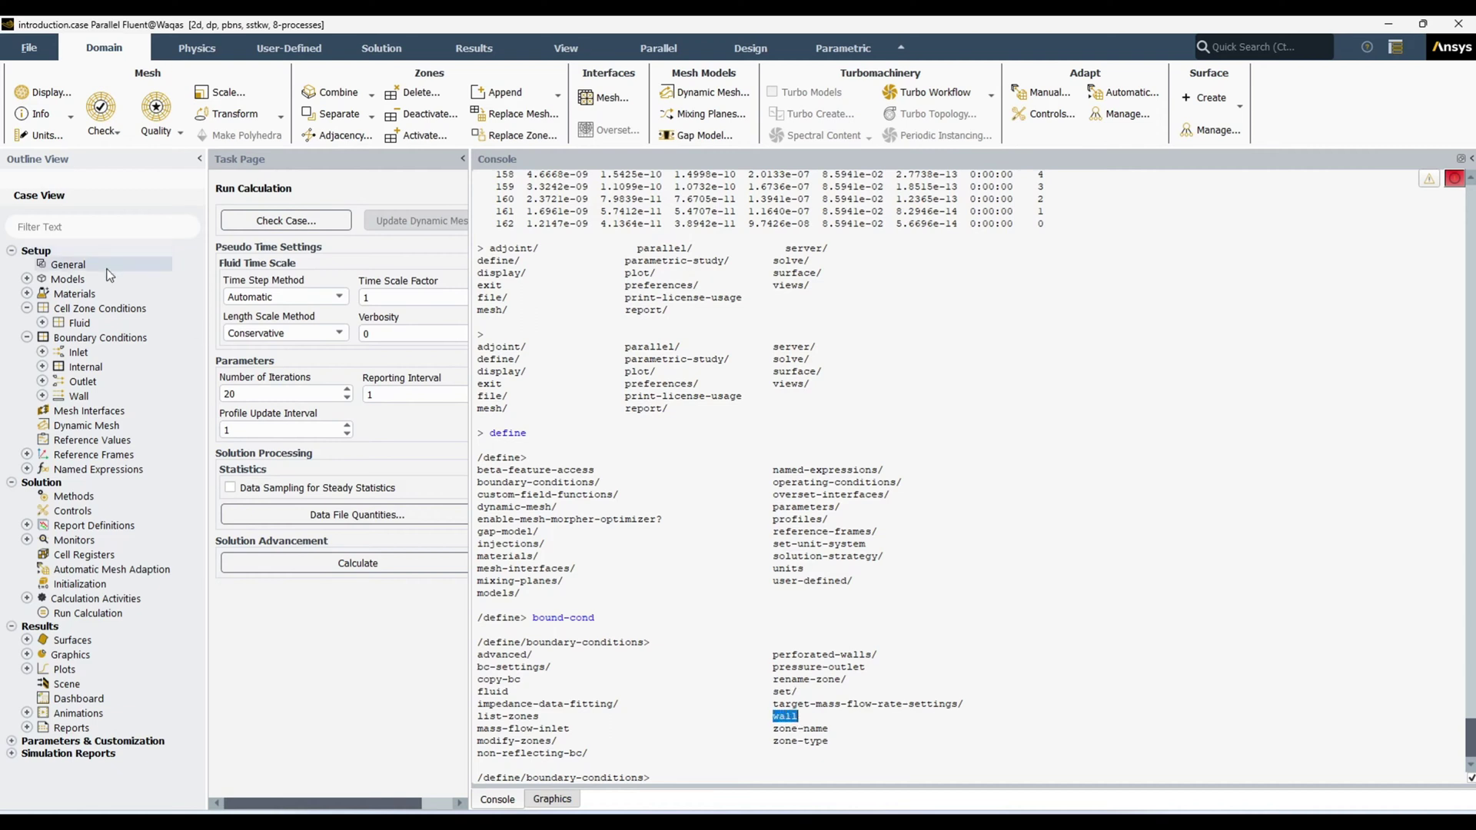
click(43, 352)
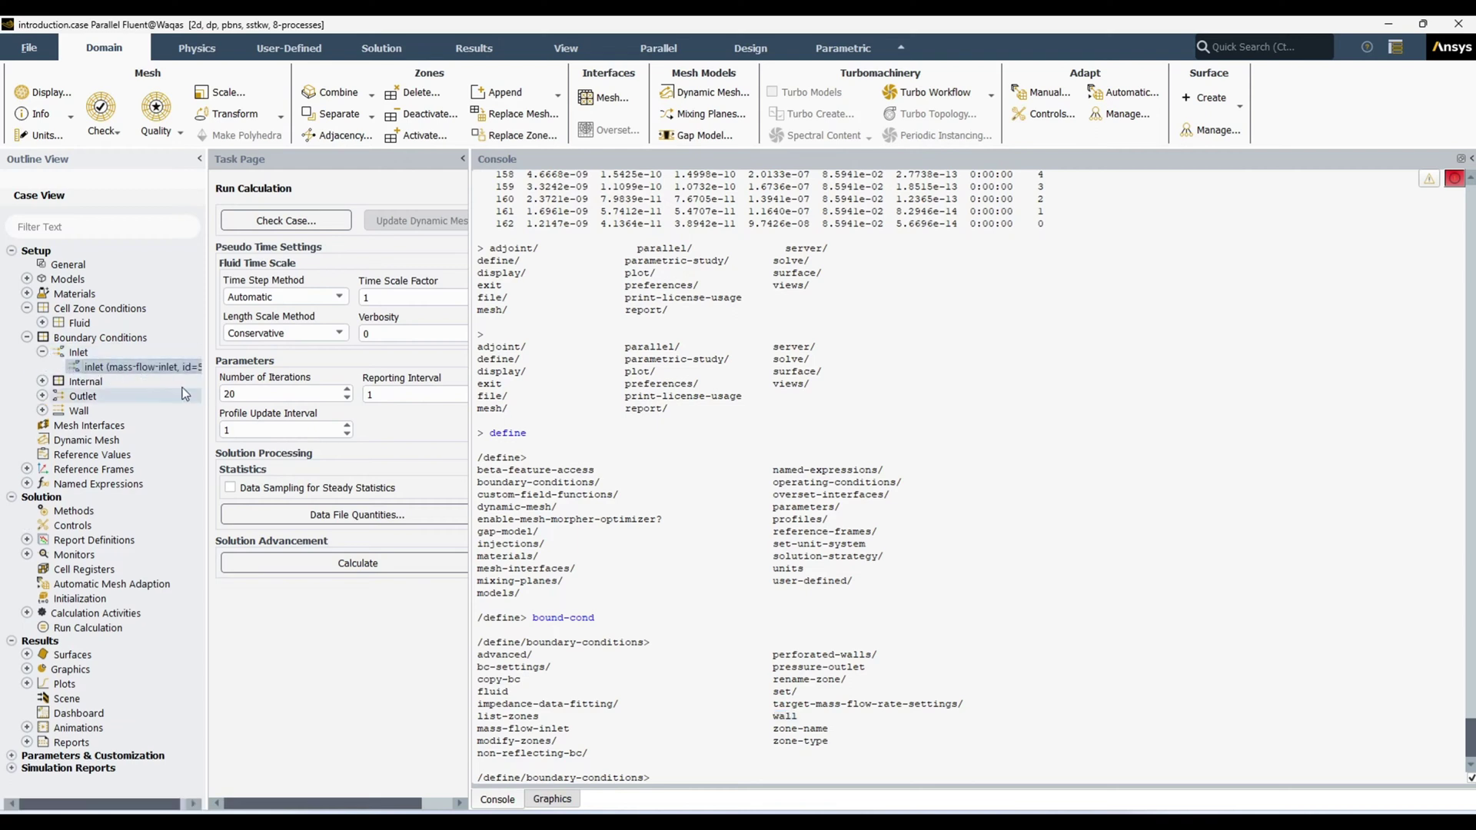
click(42, 352)
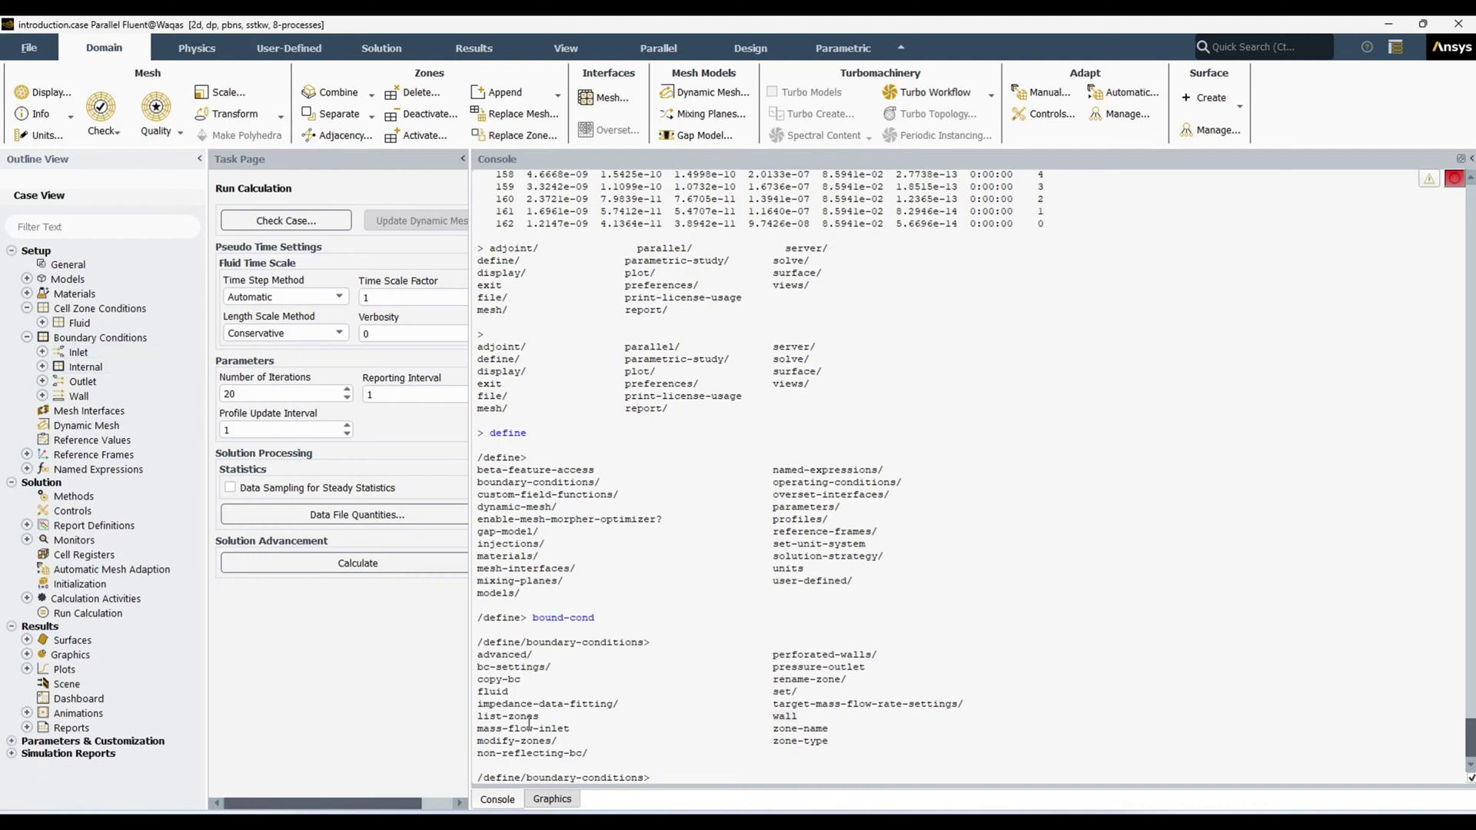
Start the mass-flow-inlet command from the boundary-conditions submenu in the console.
mouse_move(576, 728)
mouse_down()
mouse_move(473, 736)
mouse_move(565, 741)
mouse_up()
click(675, 776)
text(m)
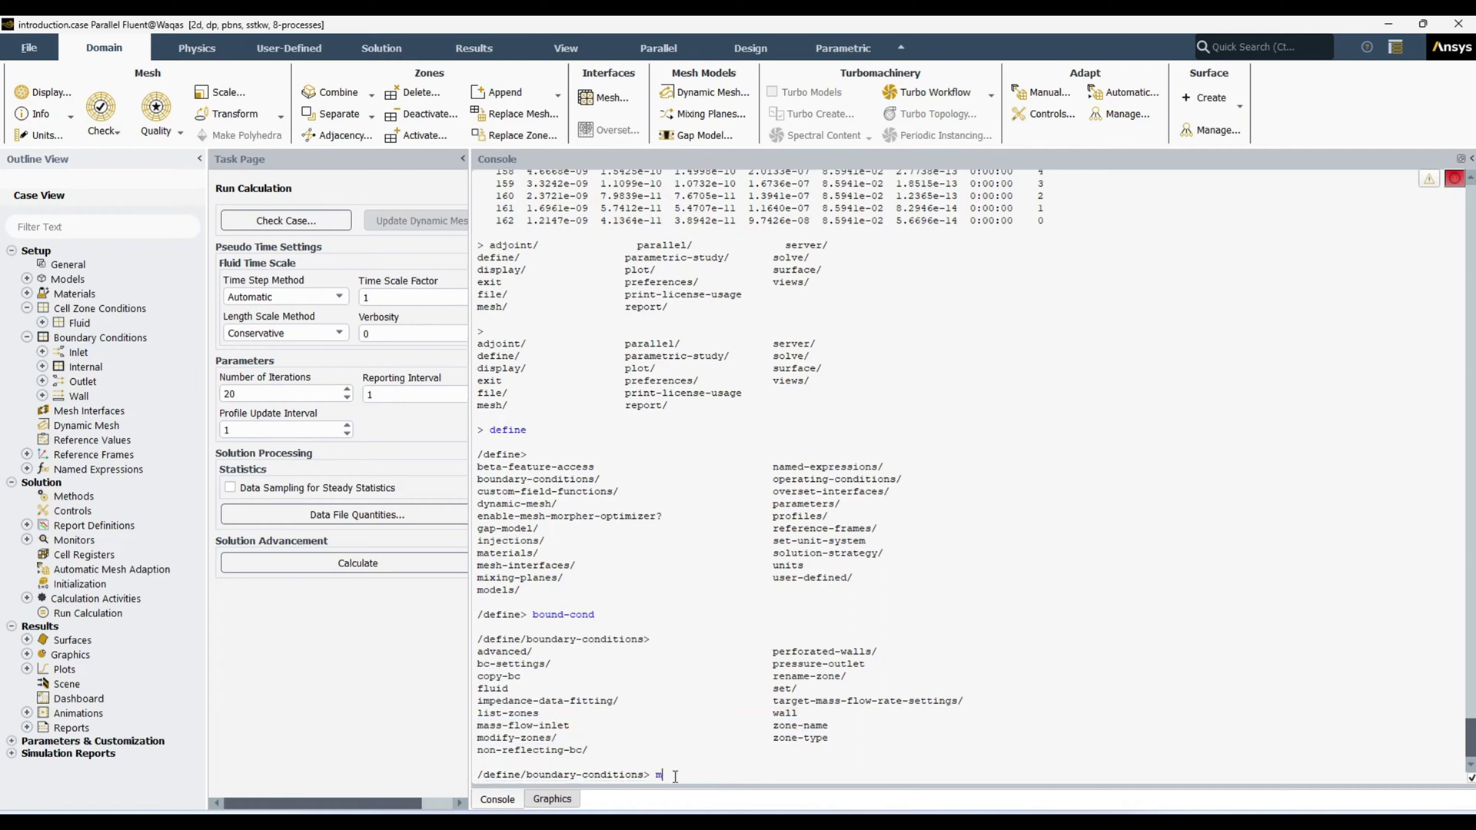
text(ass-flow-inlet)
key(Return)
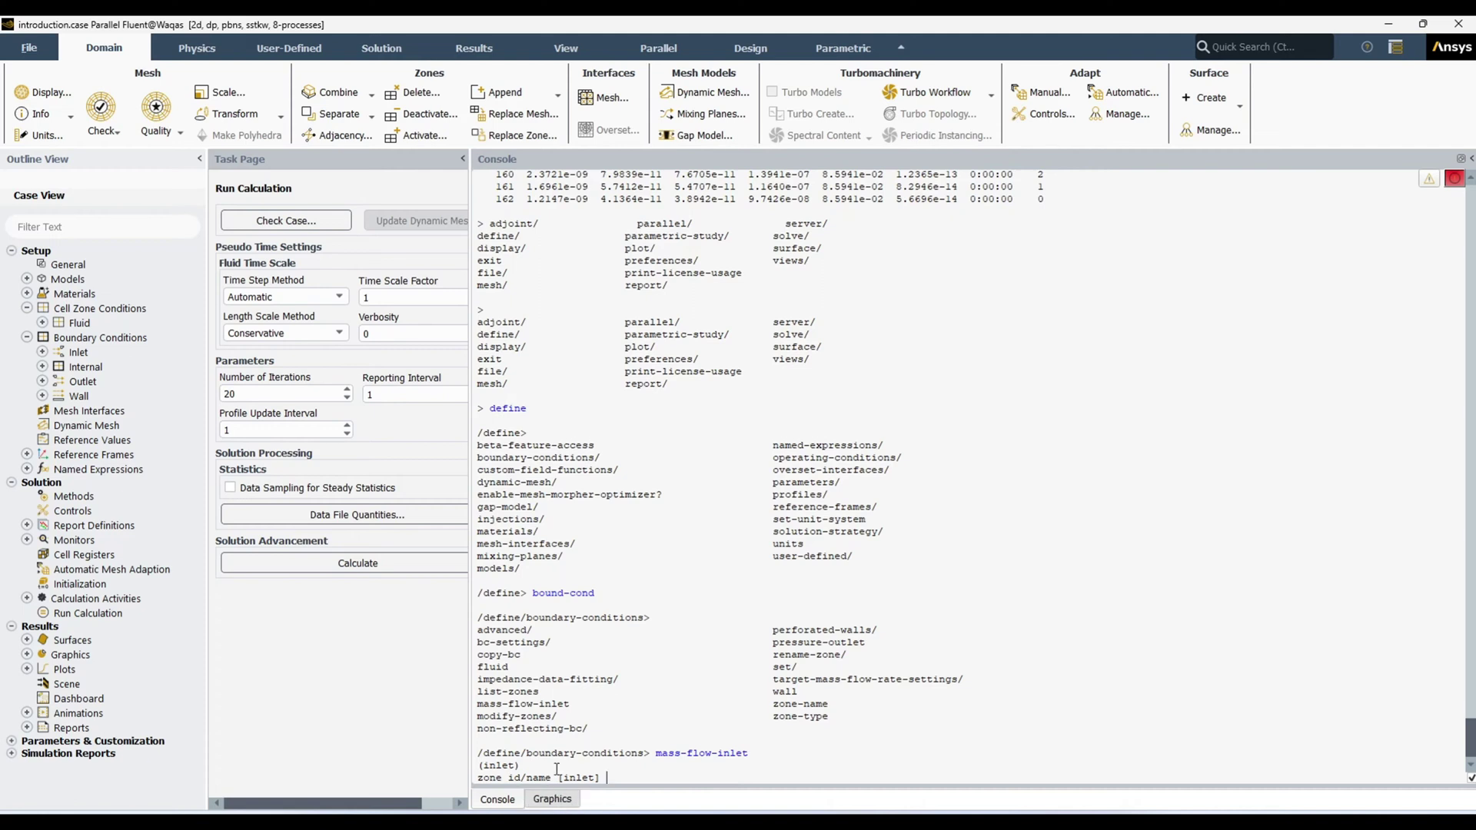
Check the inlet zone's name in the outline and specify inlet as the zone for the mass-flow-inlet command.
scroll(557, 769, down, 1)
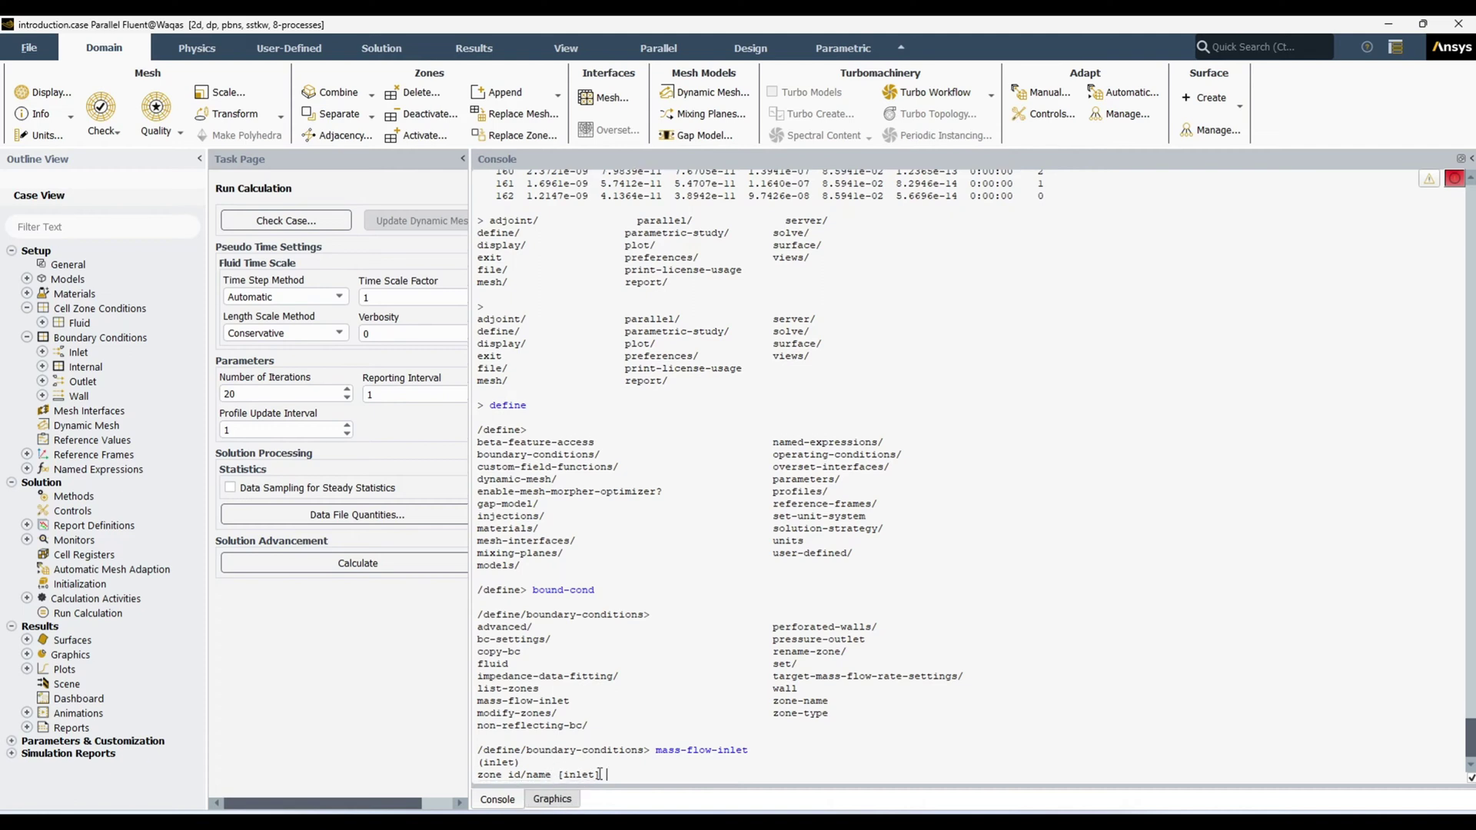
drag(657, 750, 693, 752)
click(43, 352)
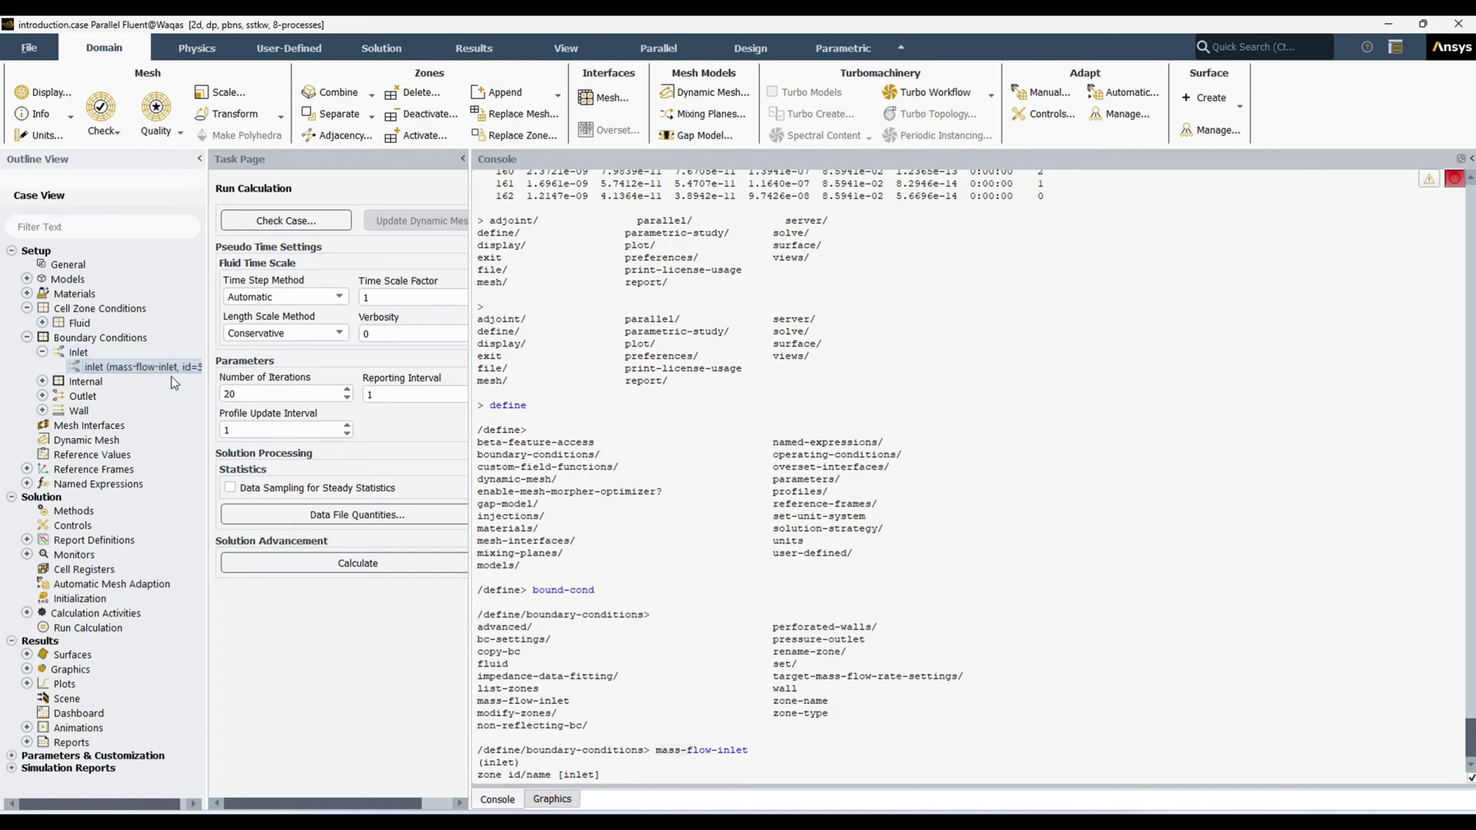
click(87, 364)
drag(563, 775, 596, 783)
click(596, 782)
click(86, 370)
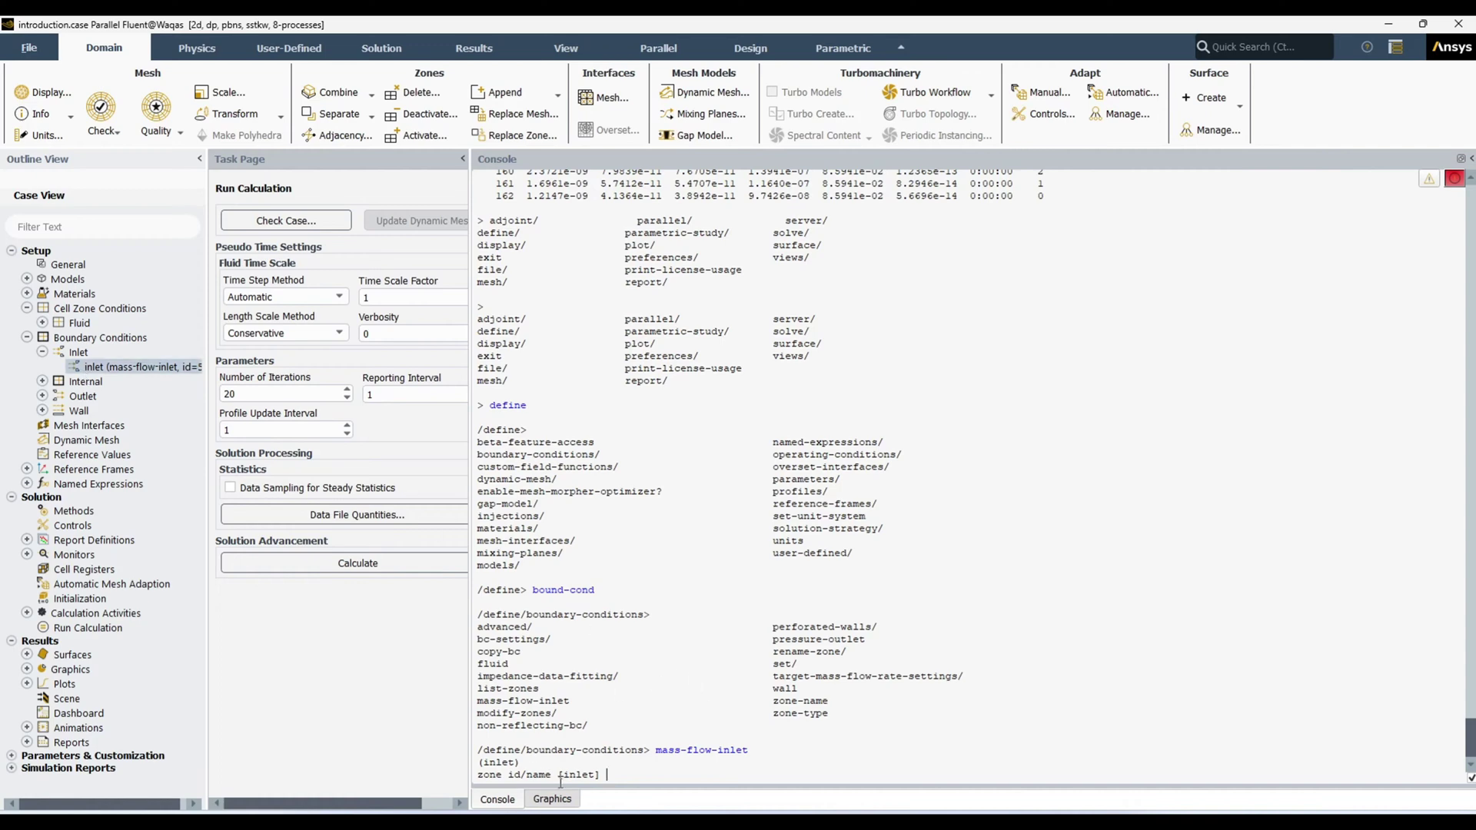
click(558, 757)
drag(562, 776, 597, 778)
text(inlet)
key(Return)
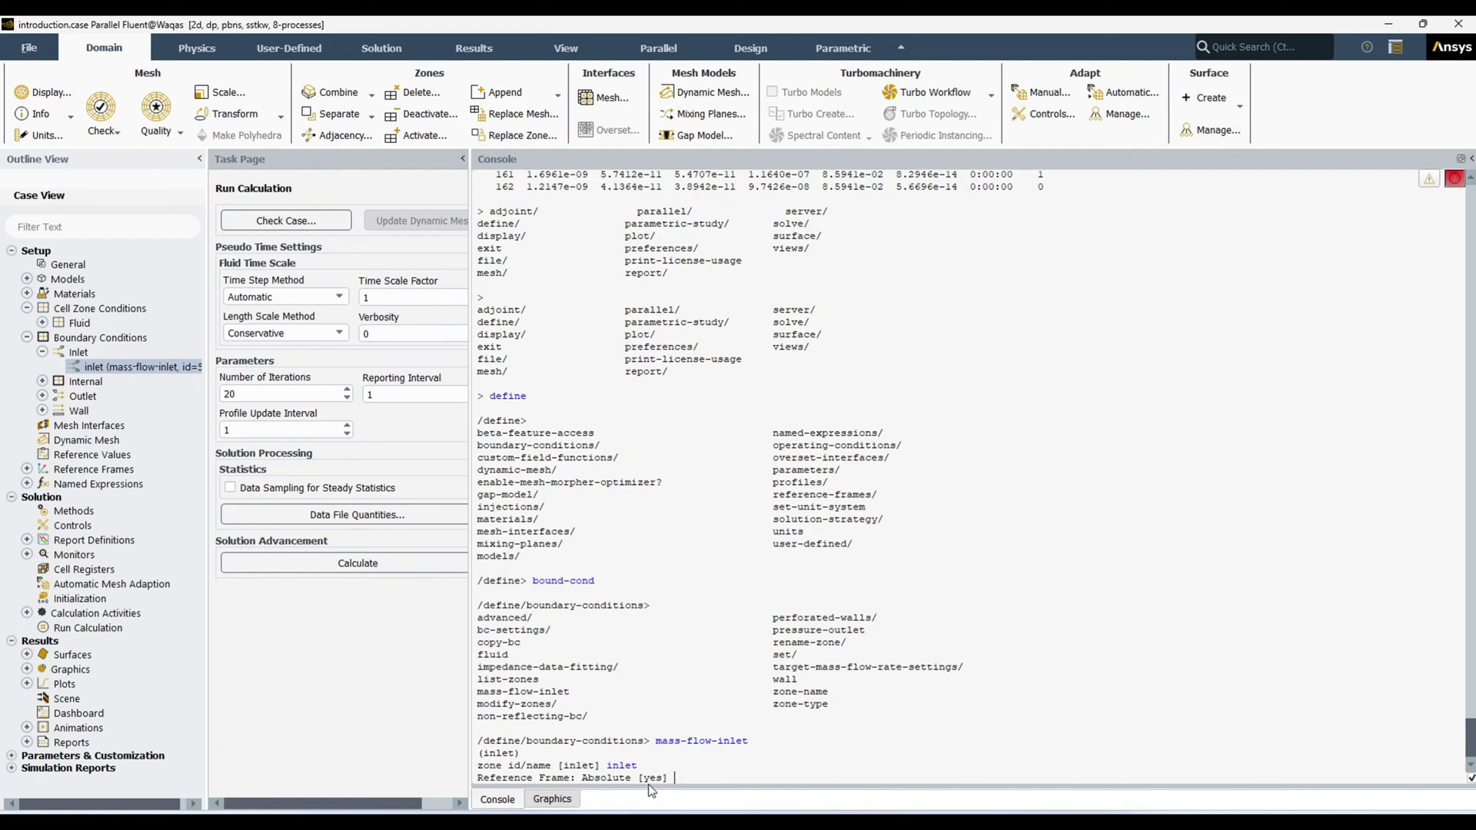
Accept the absolute reference frame, choose the Mass Flow Rate specification method, and answer no to a mass flow rate profile.
key(Return)
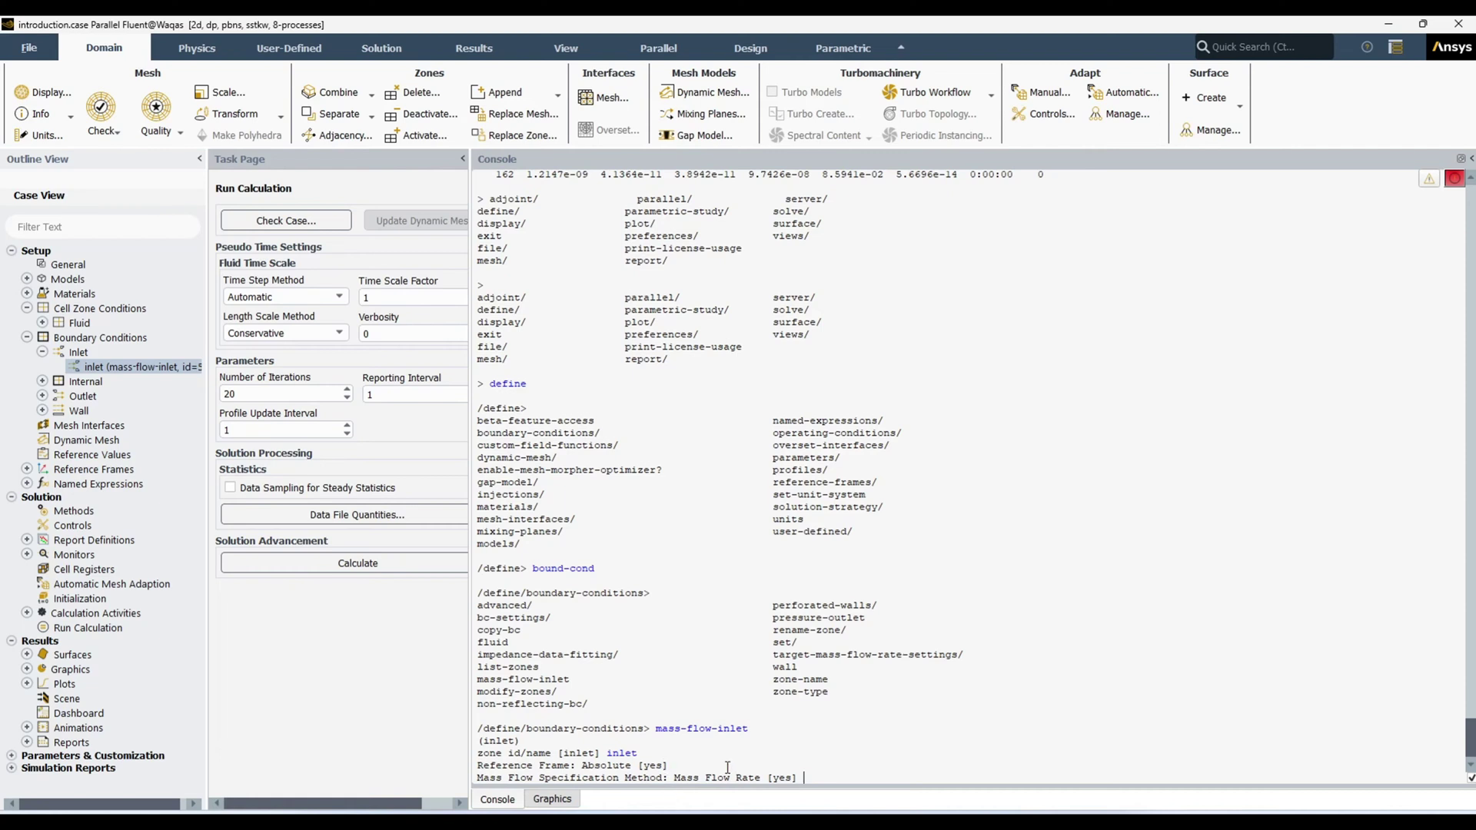
text(yes)
key(Return)
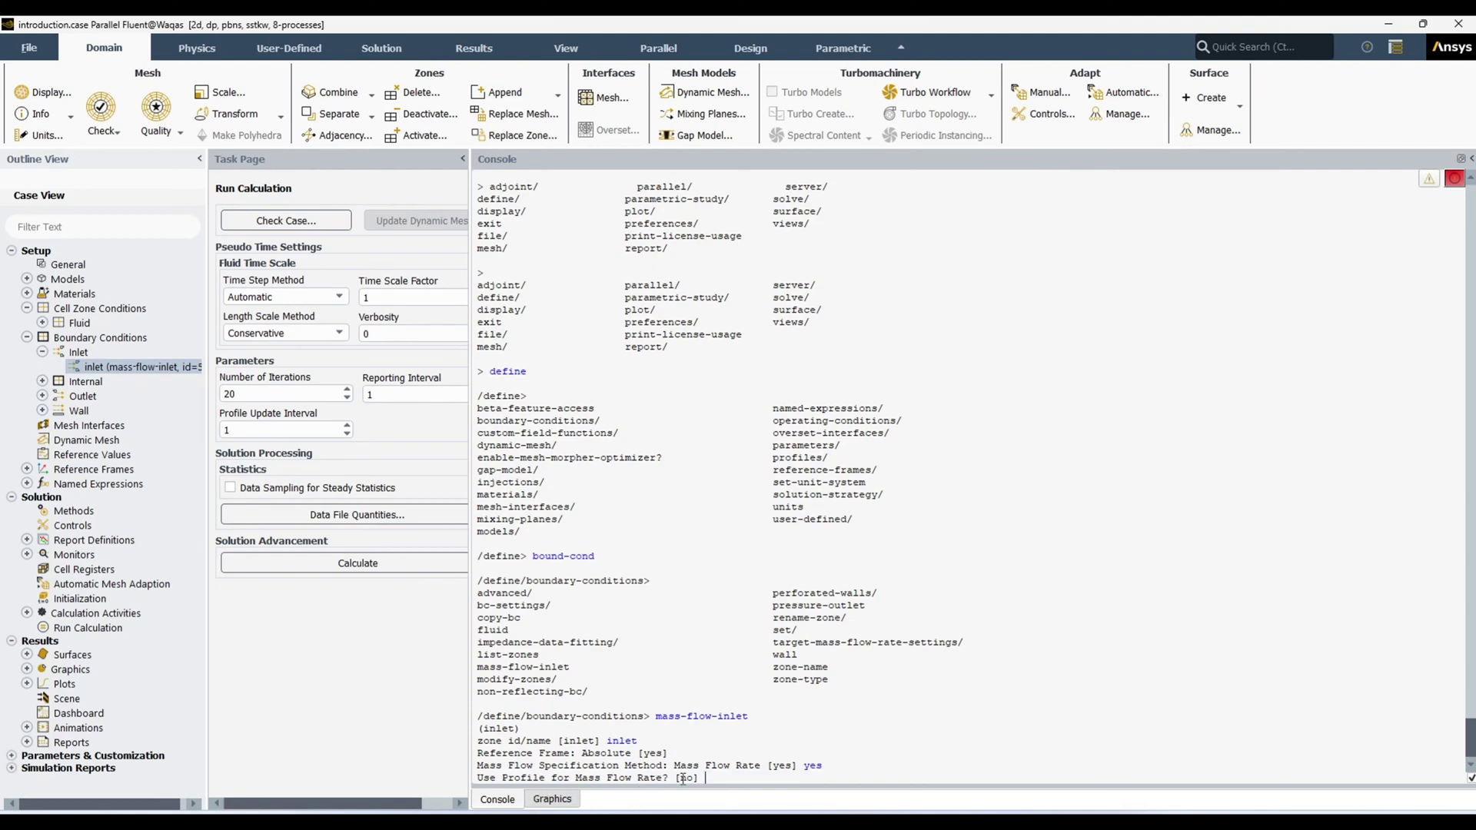
click(147, 370)
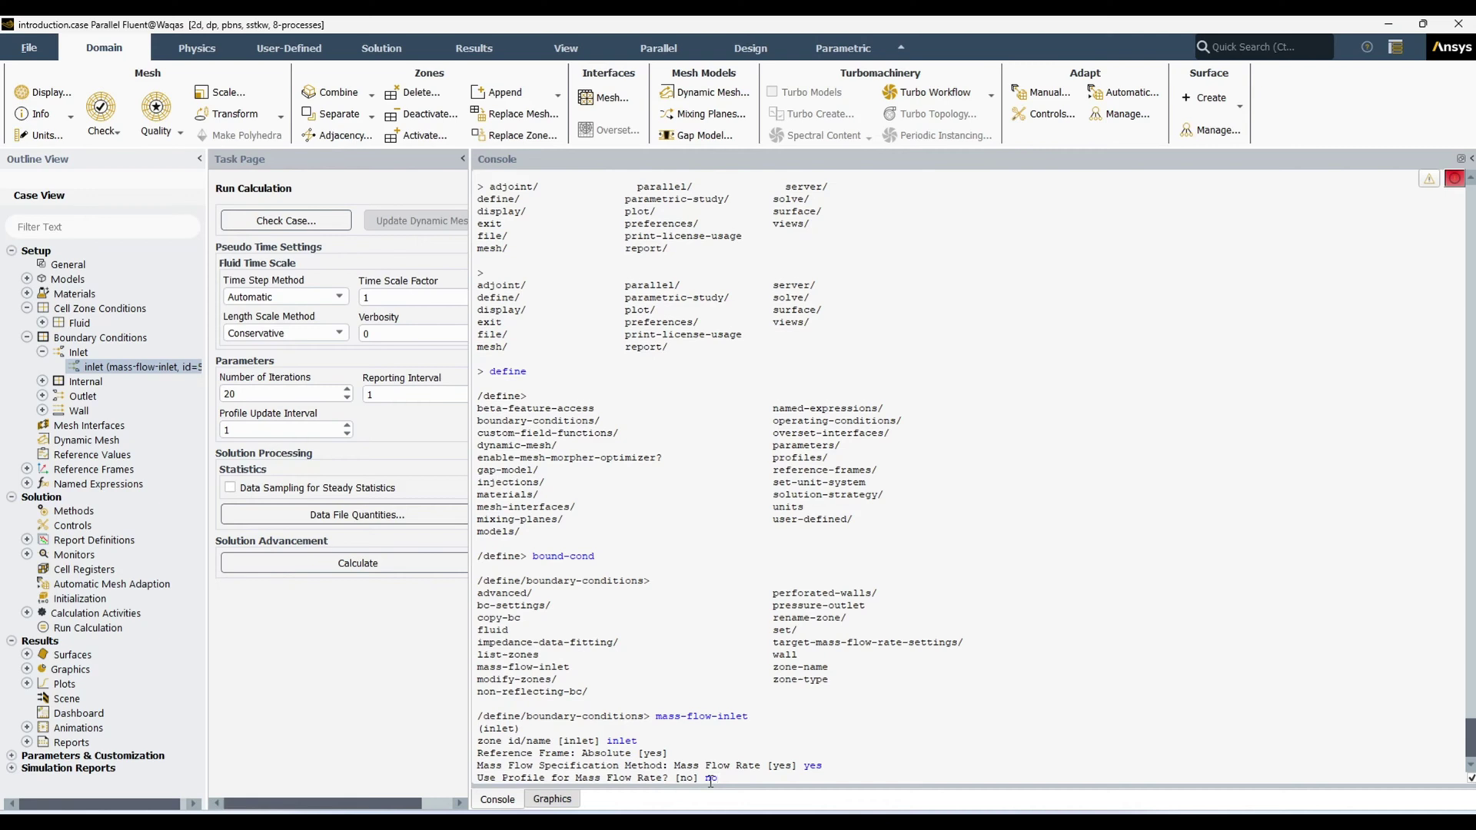
key(Return)
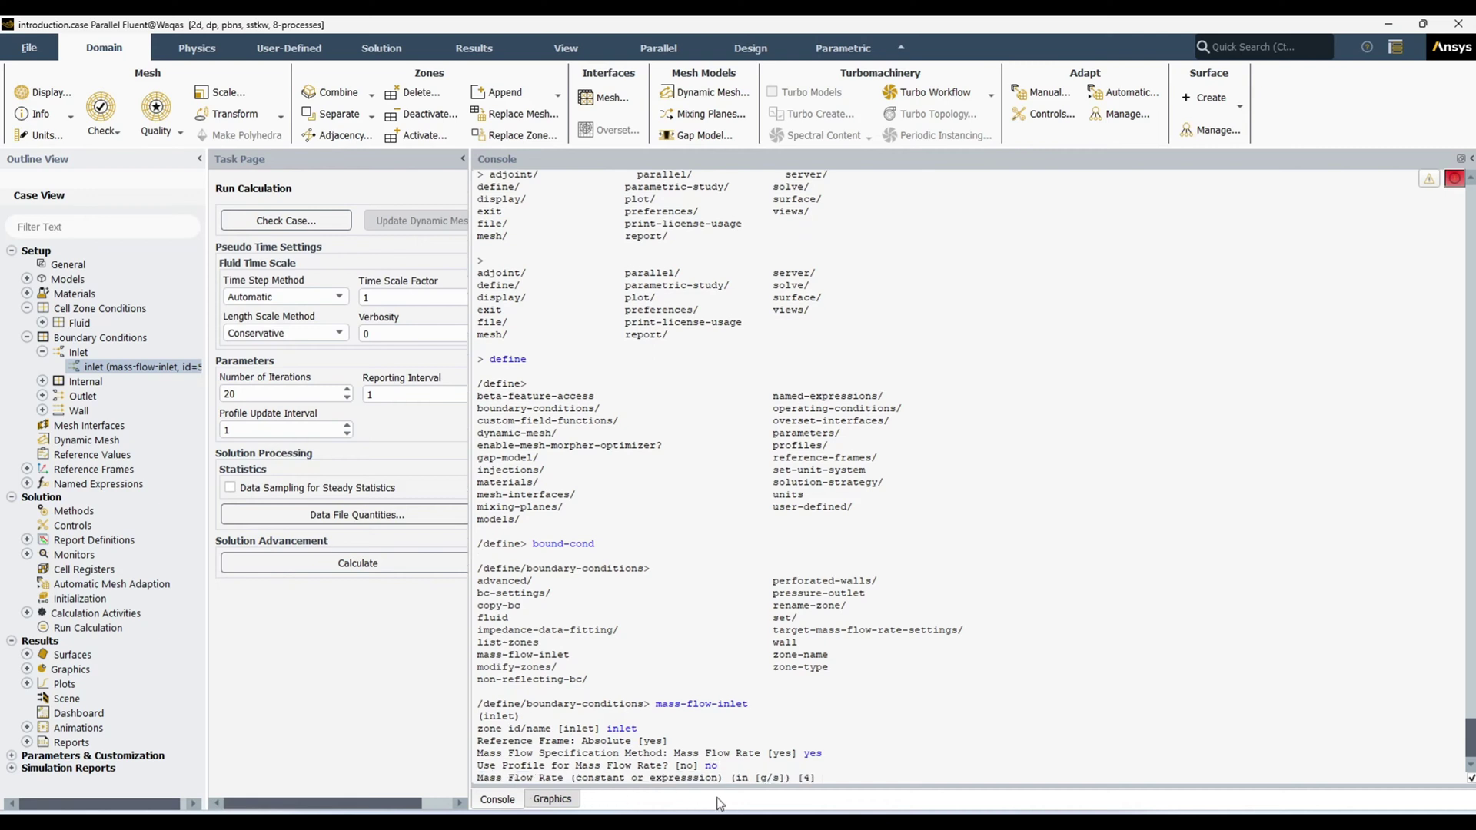
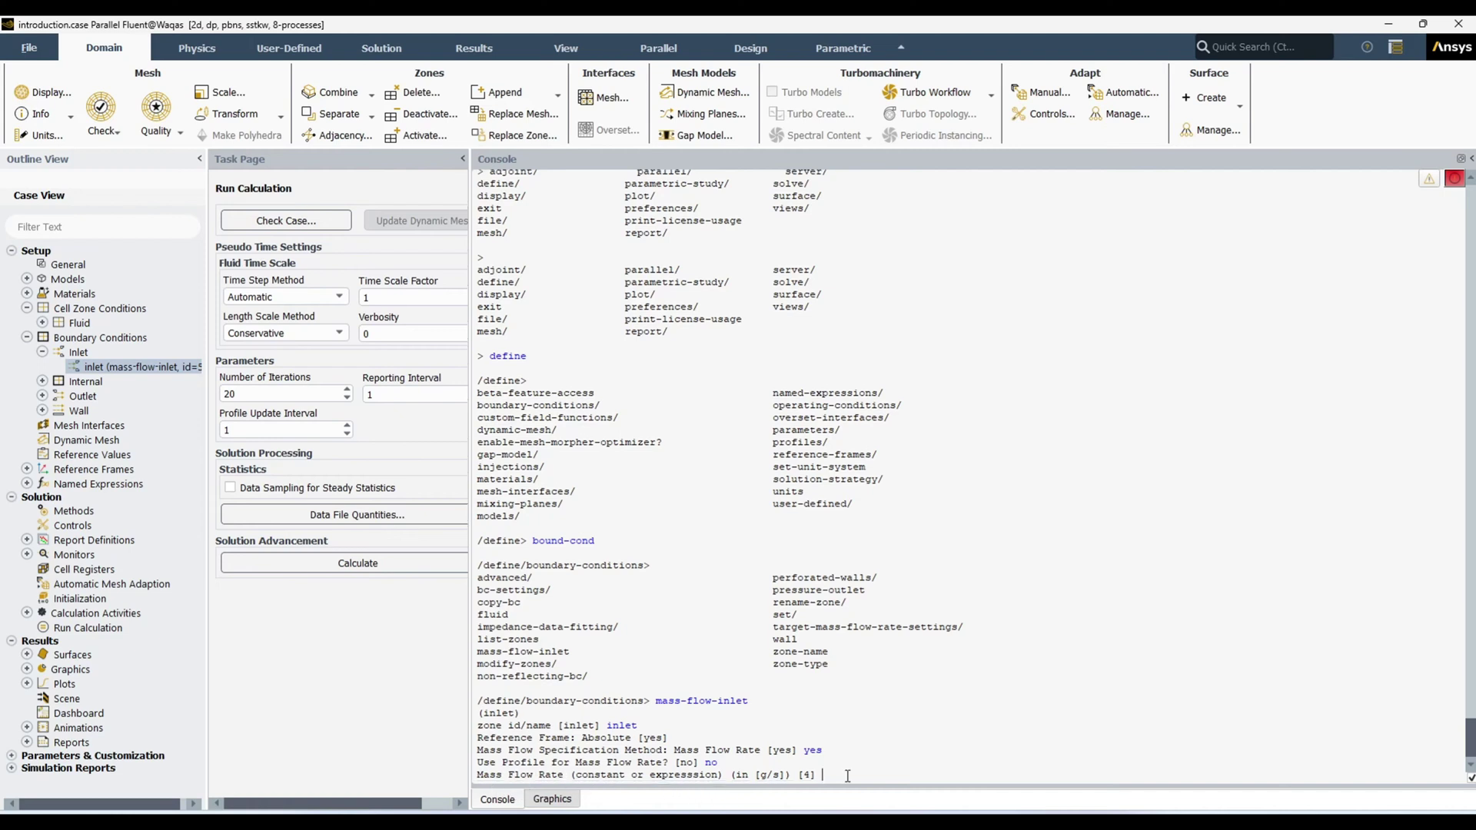
Set the inlet's mass flow rate to 5 g/s and keep the default of no profile for total temperature.
text(5)
key(Return)
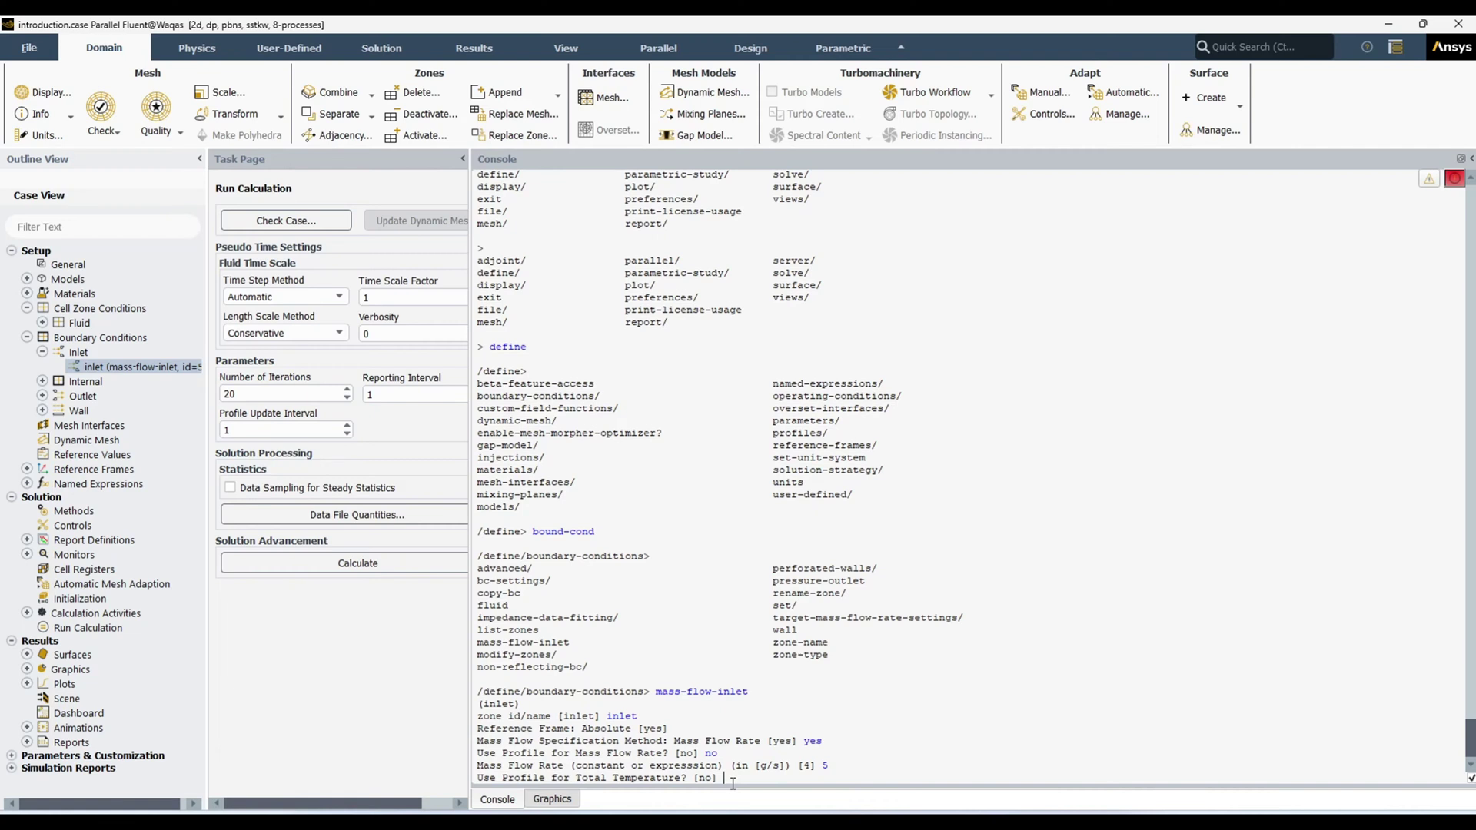
key(Return)
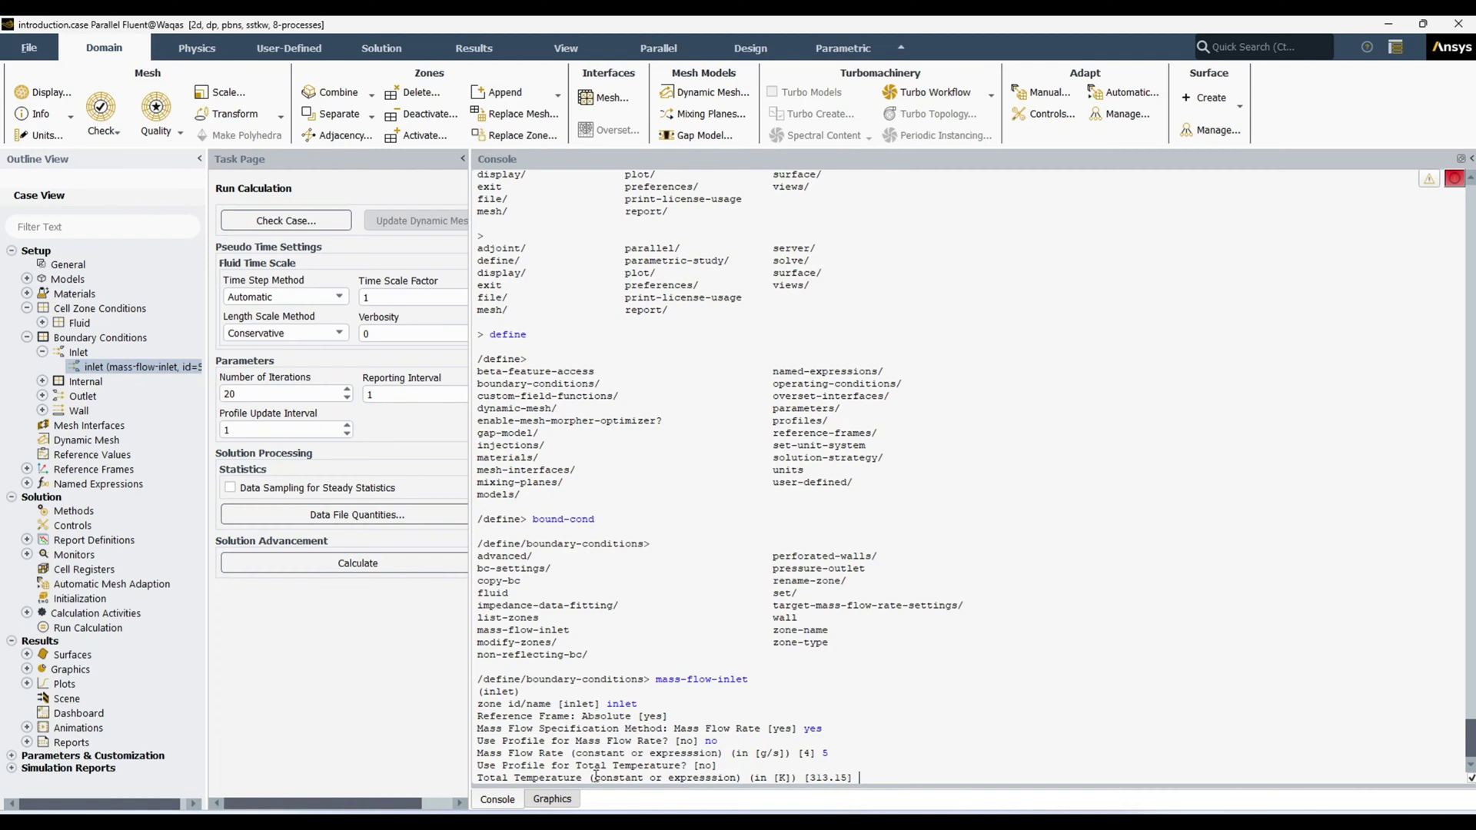
double_click(810, 782)
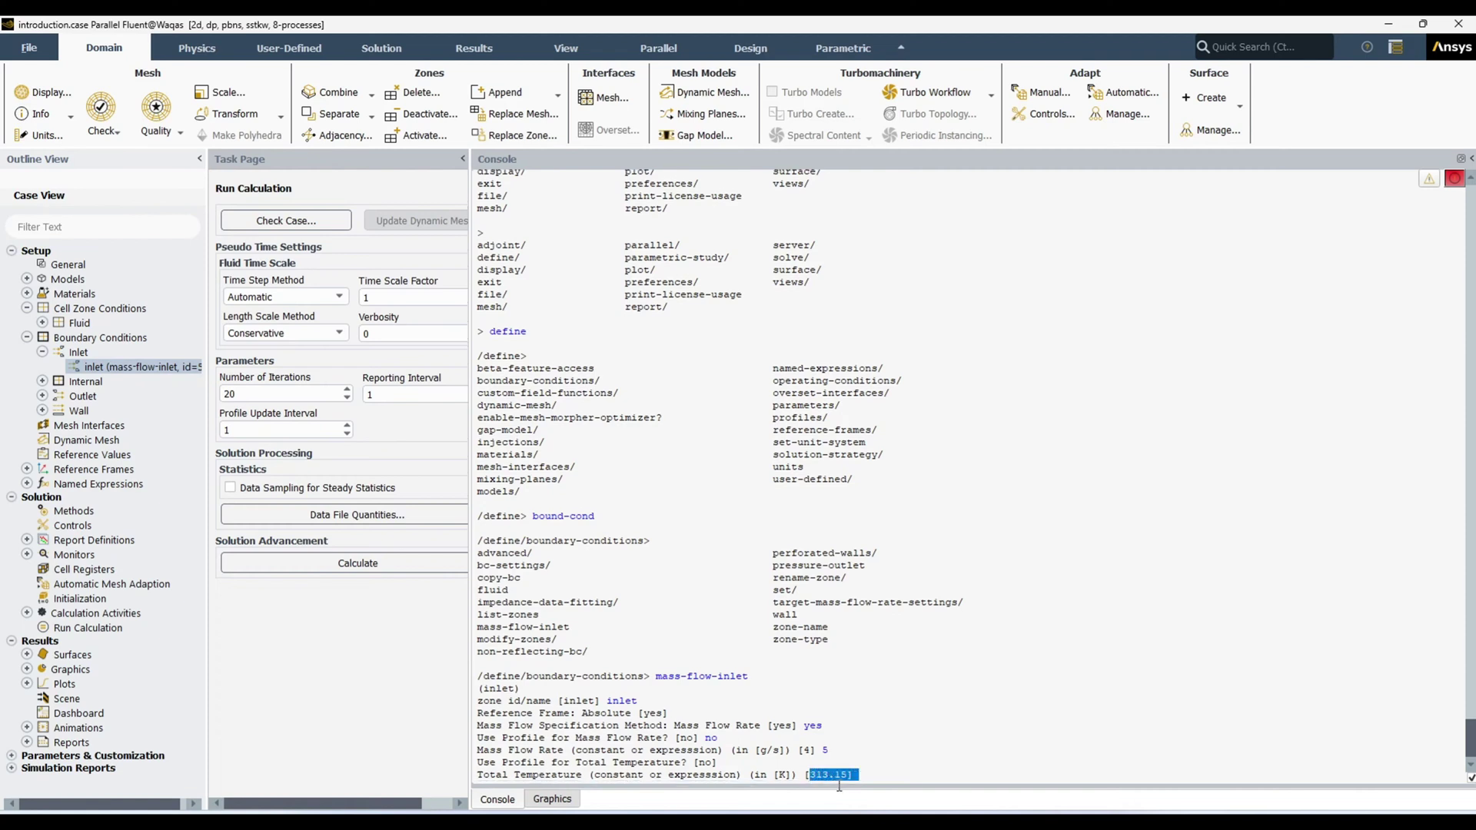
Set the inlet's total temperature to 300 K in the console.
click(875, 779)
text(300)
key(Return)
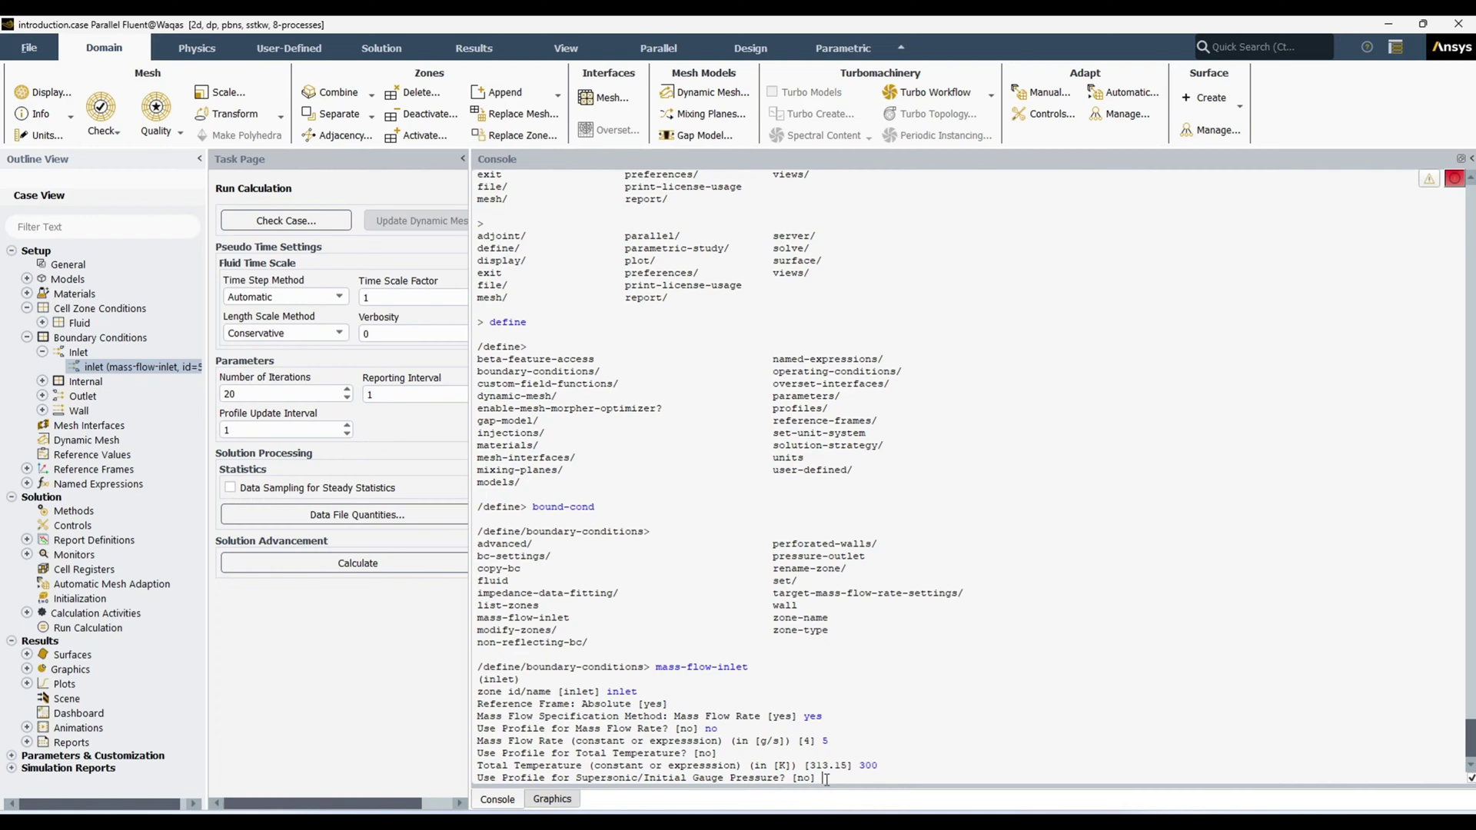
Check the inlet's momentum settings, then keep no profile and 0 Pa for the supersonic/initial gauge pressure.
double_click(151, 369)
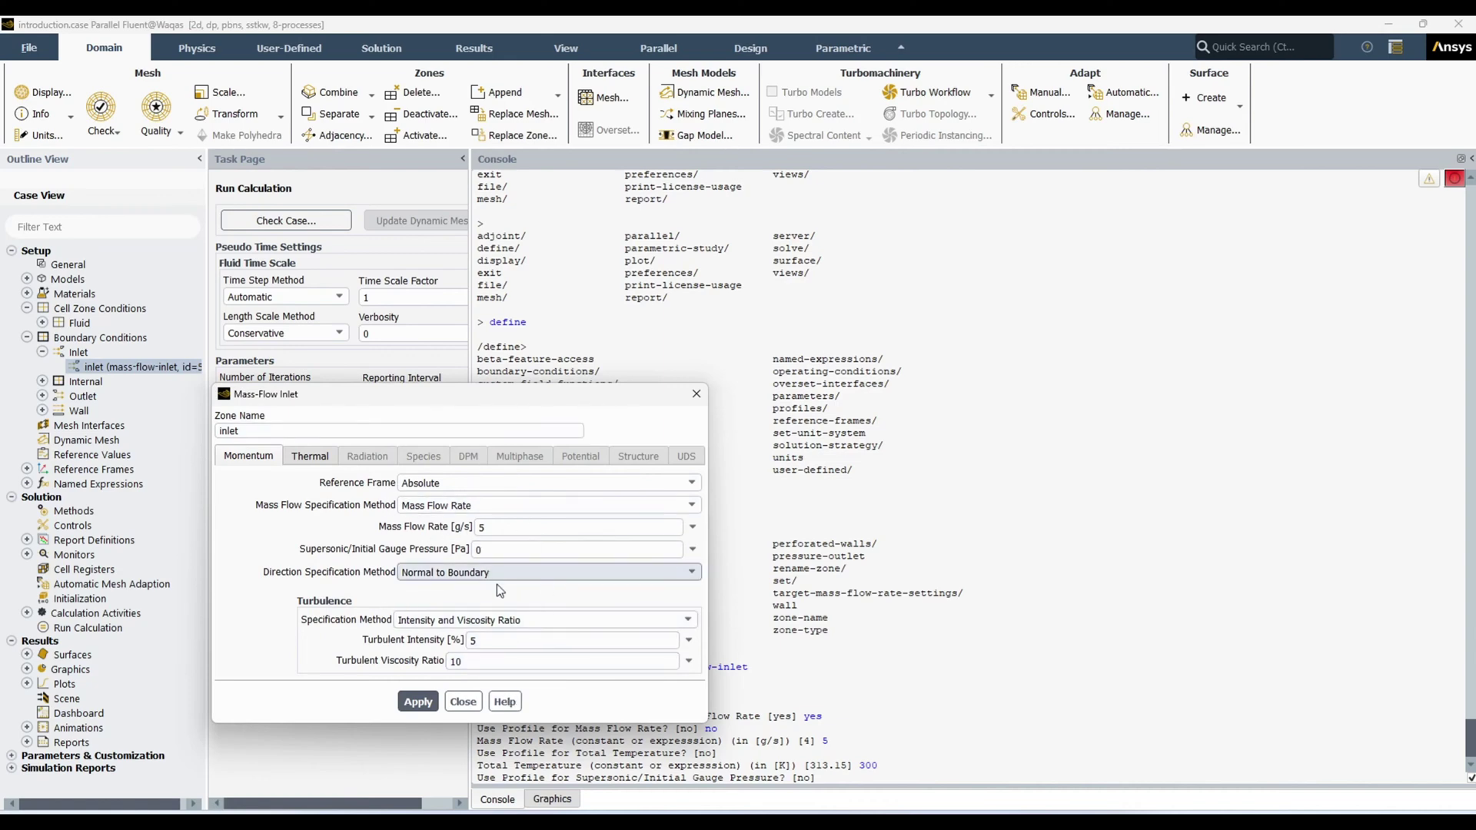
click(415, 706)
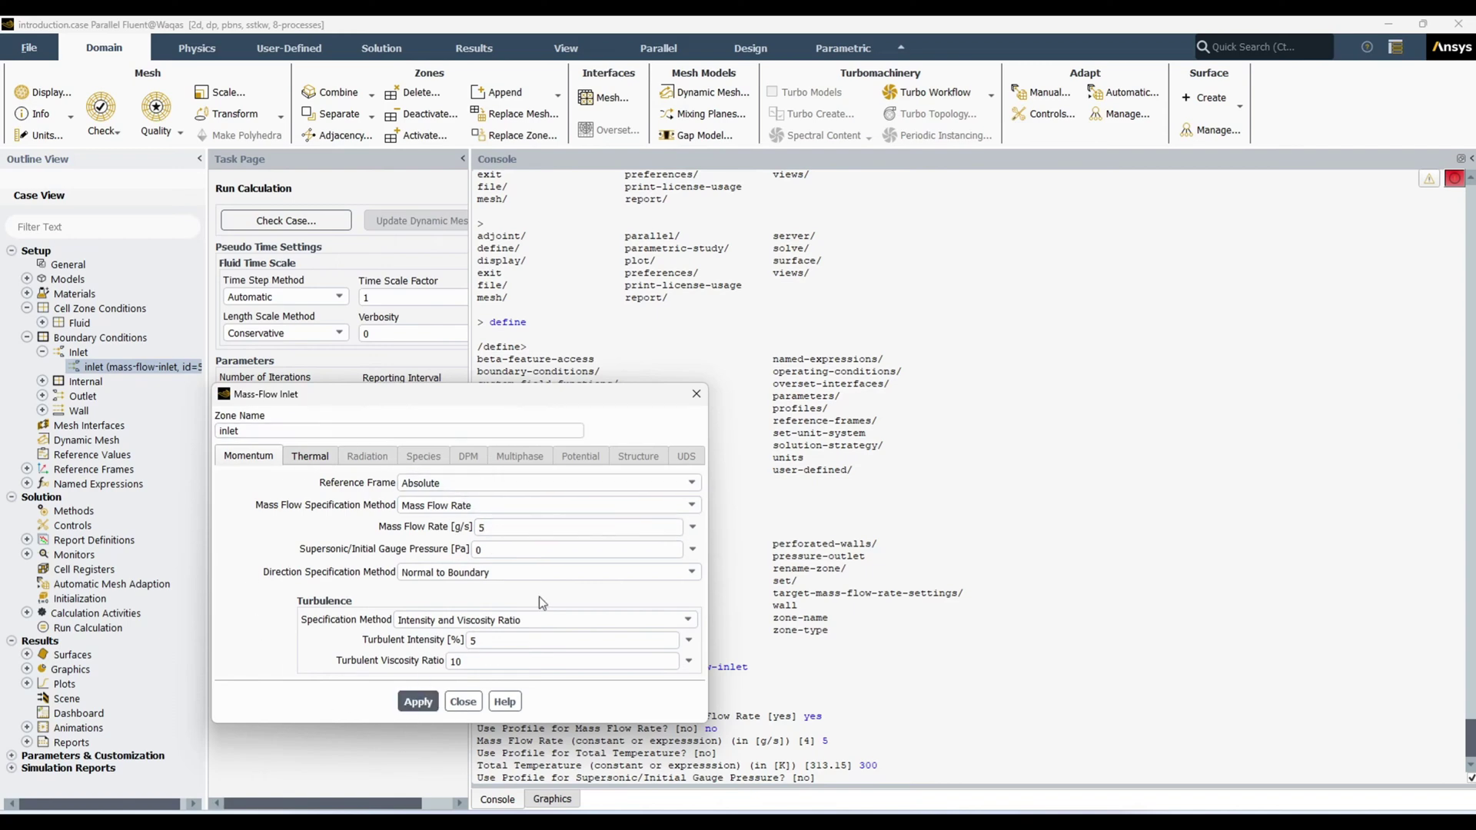
click(463, 702)
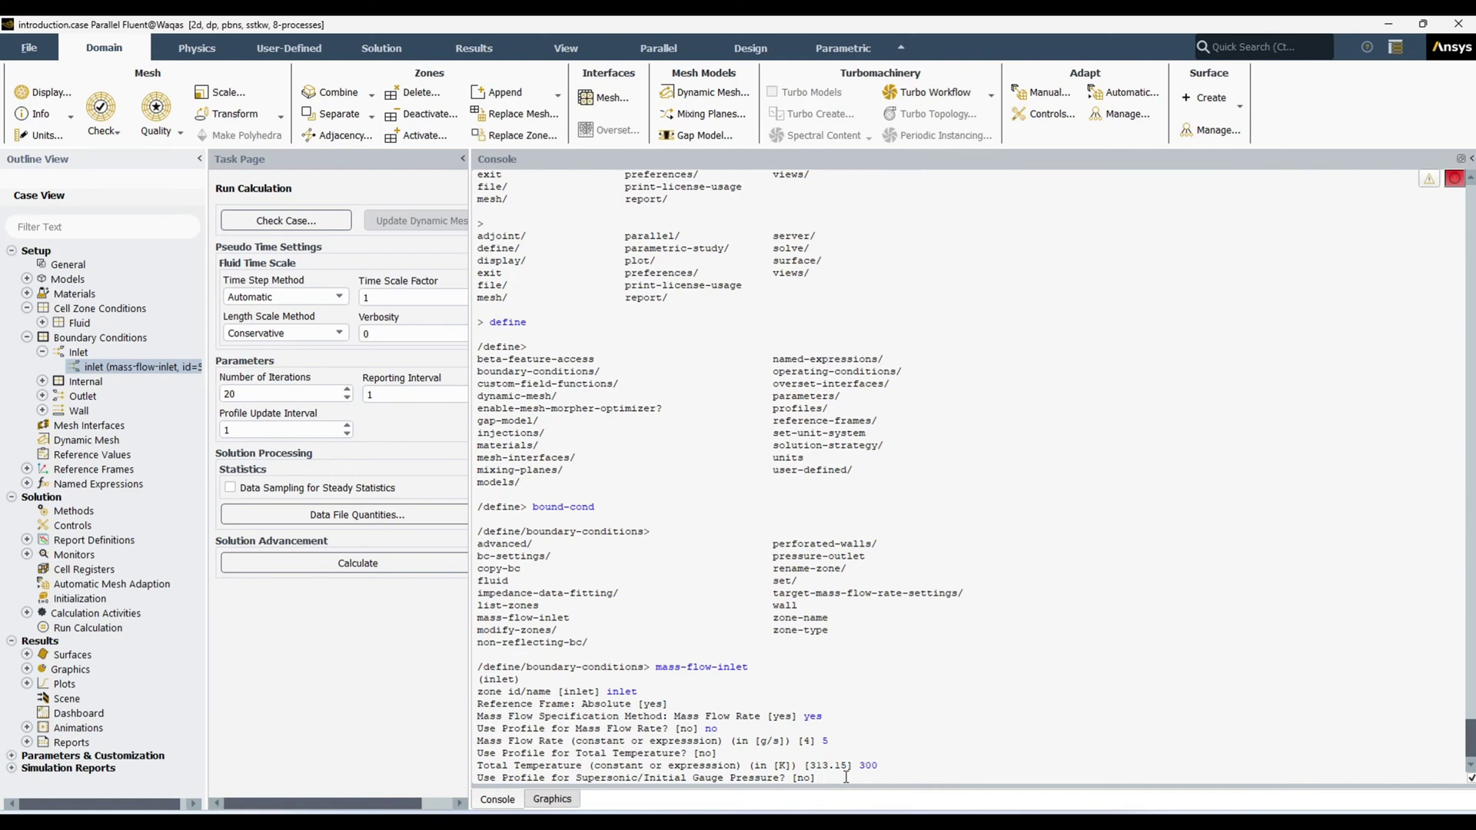
key(Return)
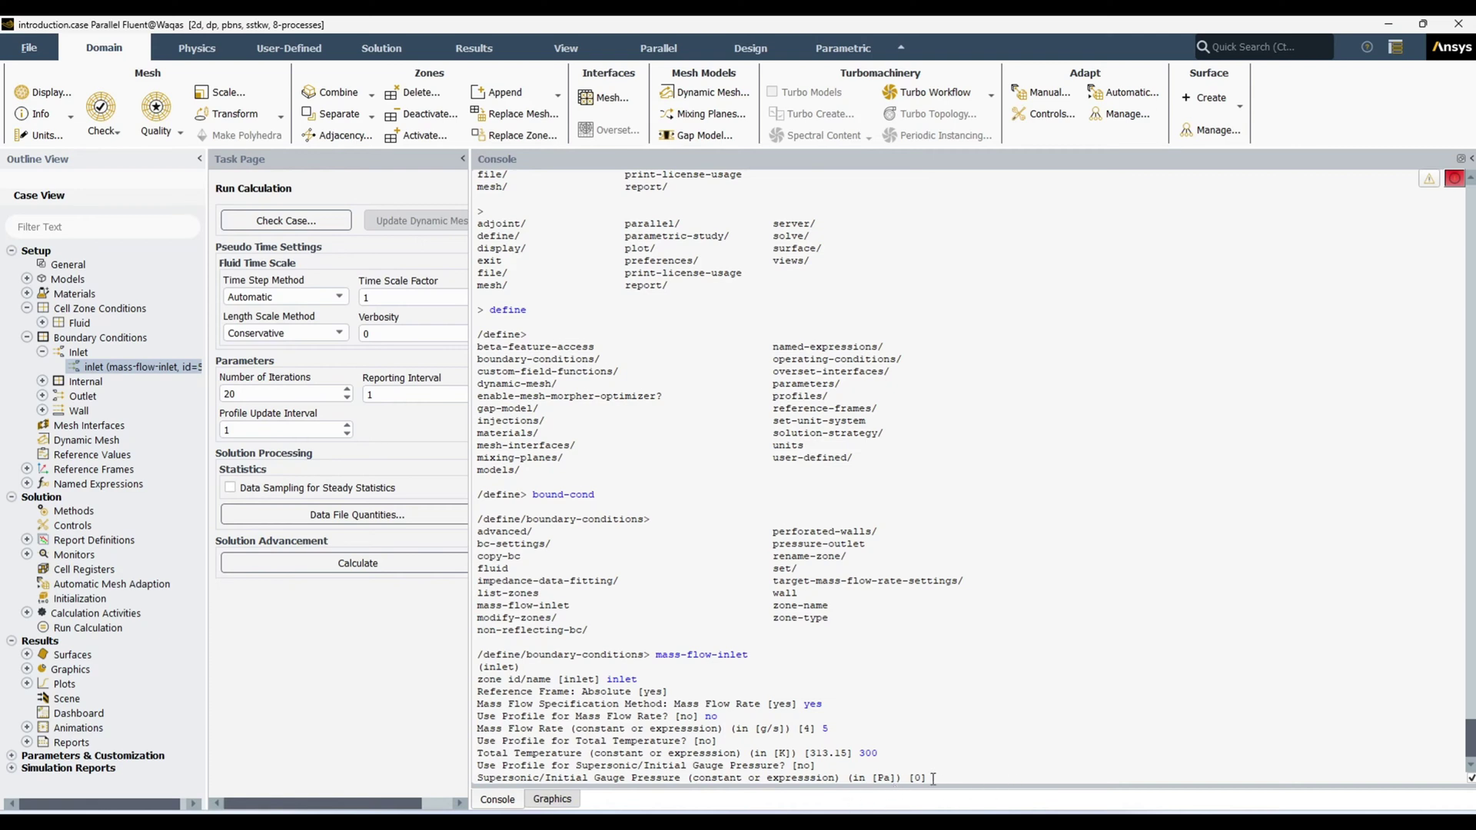
key(Return)
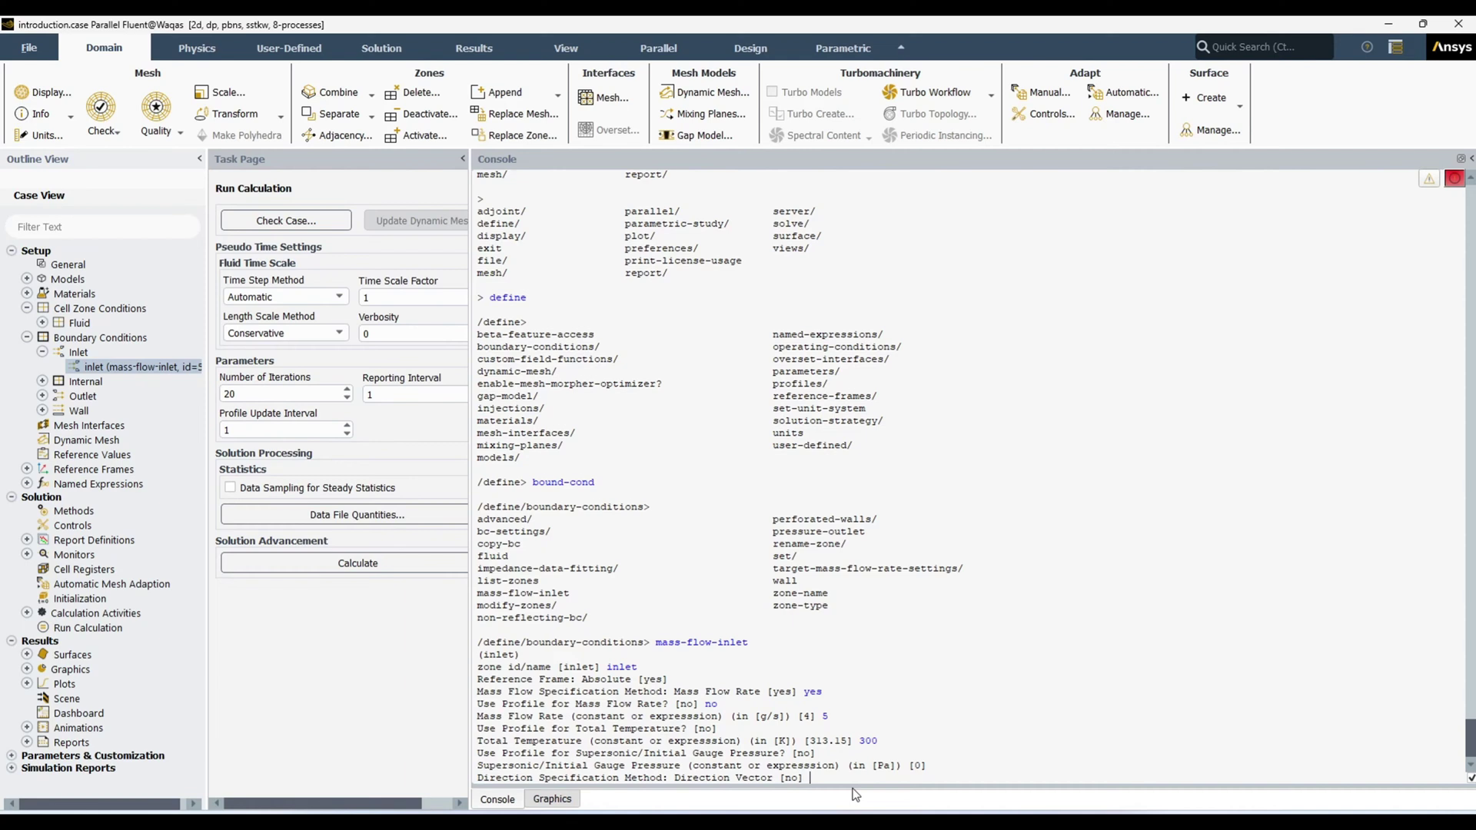
Answer no to Direction Vector and yes to Normal to Boundary as the inlet's direction specification method.
text(no)
key(Return)
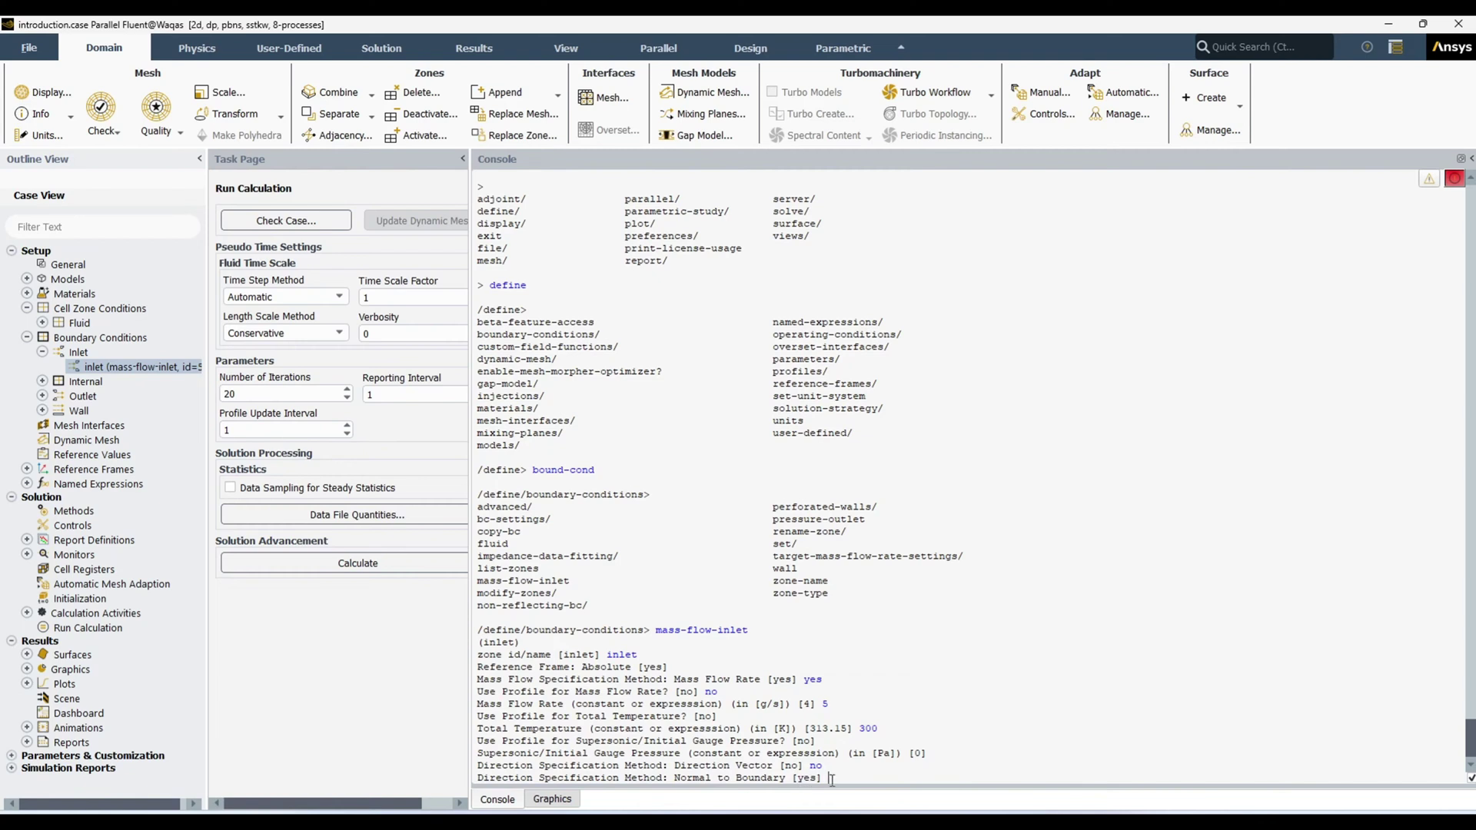
text(yes)
key(Return)
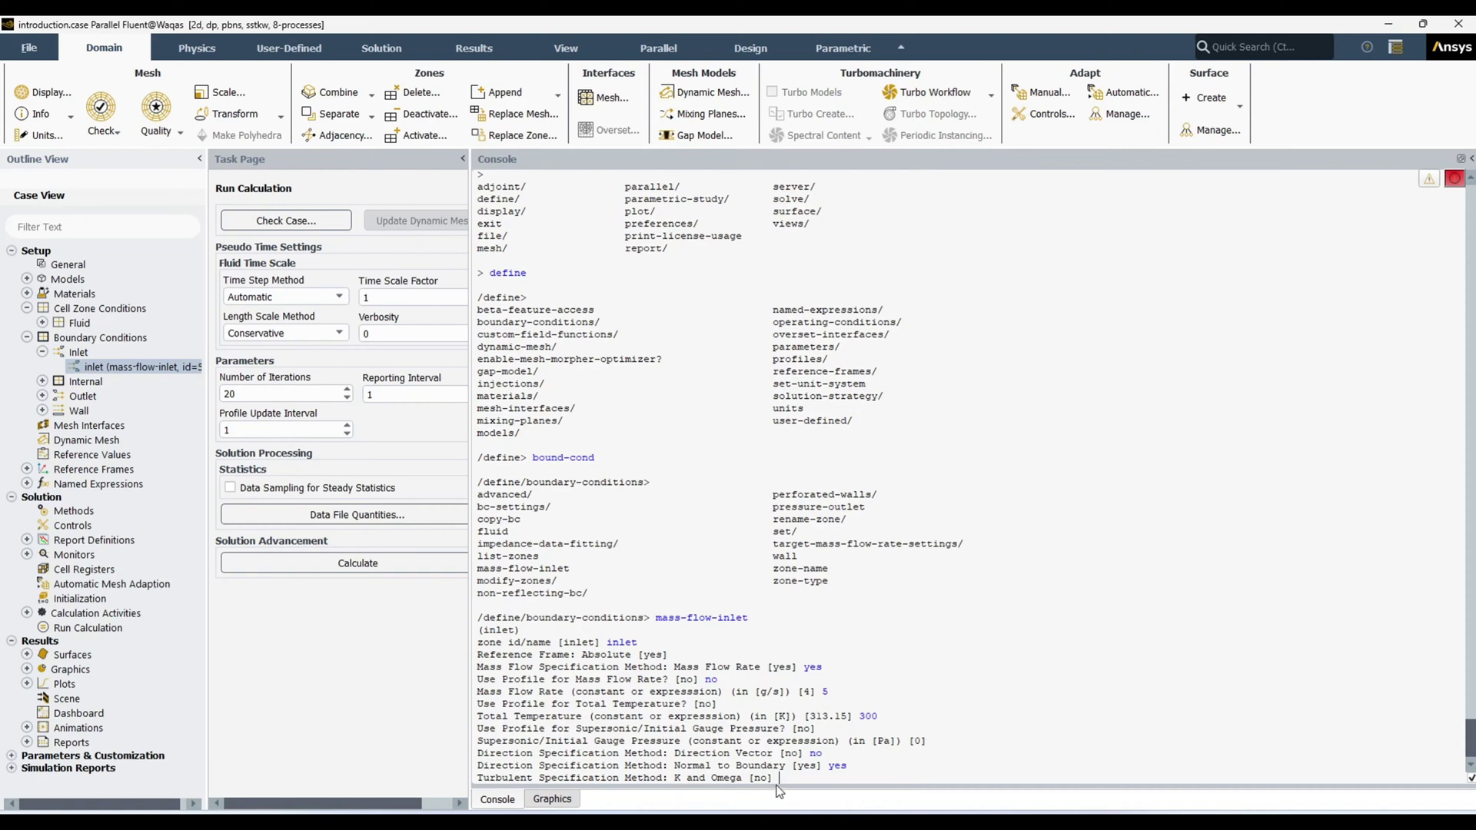
Check the available turbulence specification methods in the inlet's settings, and answer no to K and Omega and to Intensity and Length Scale in the console.
double_click(175, 368)
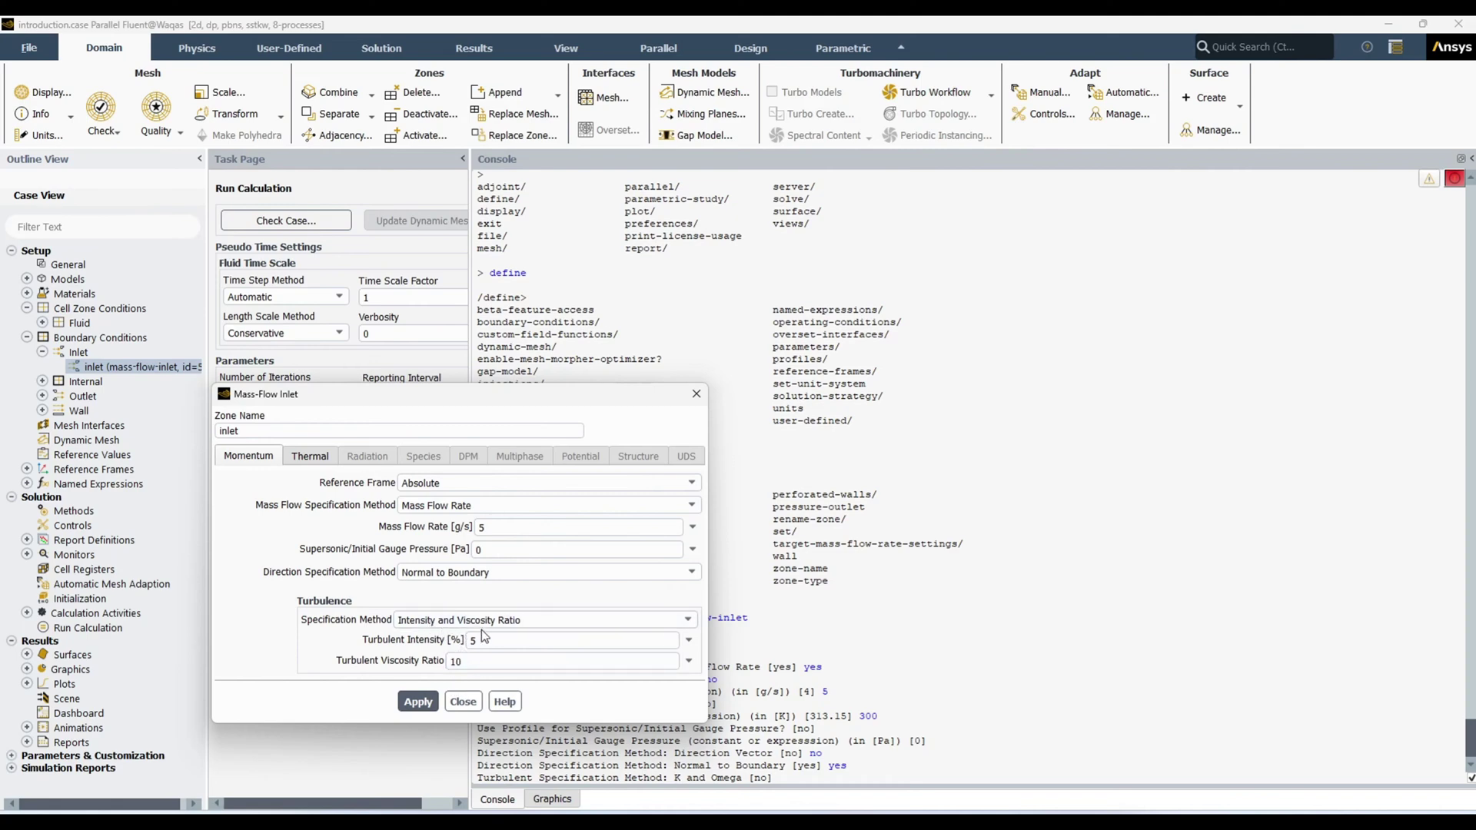
click(691, 622)
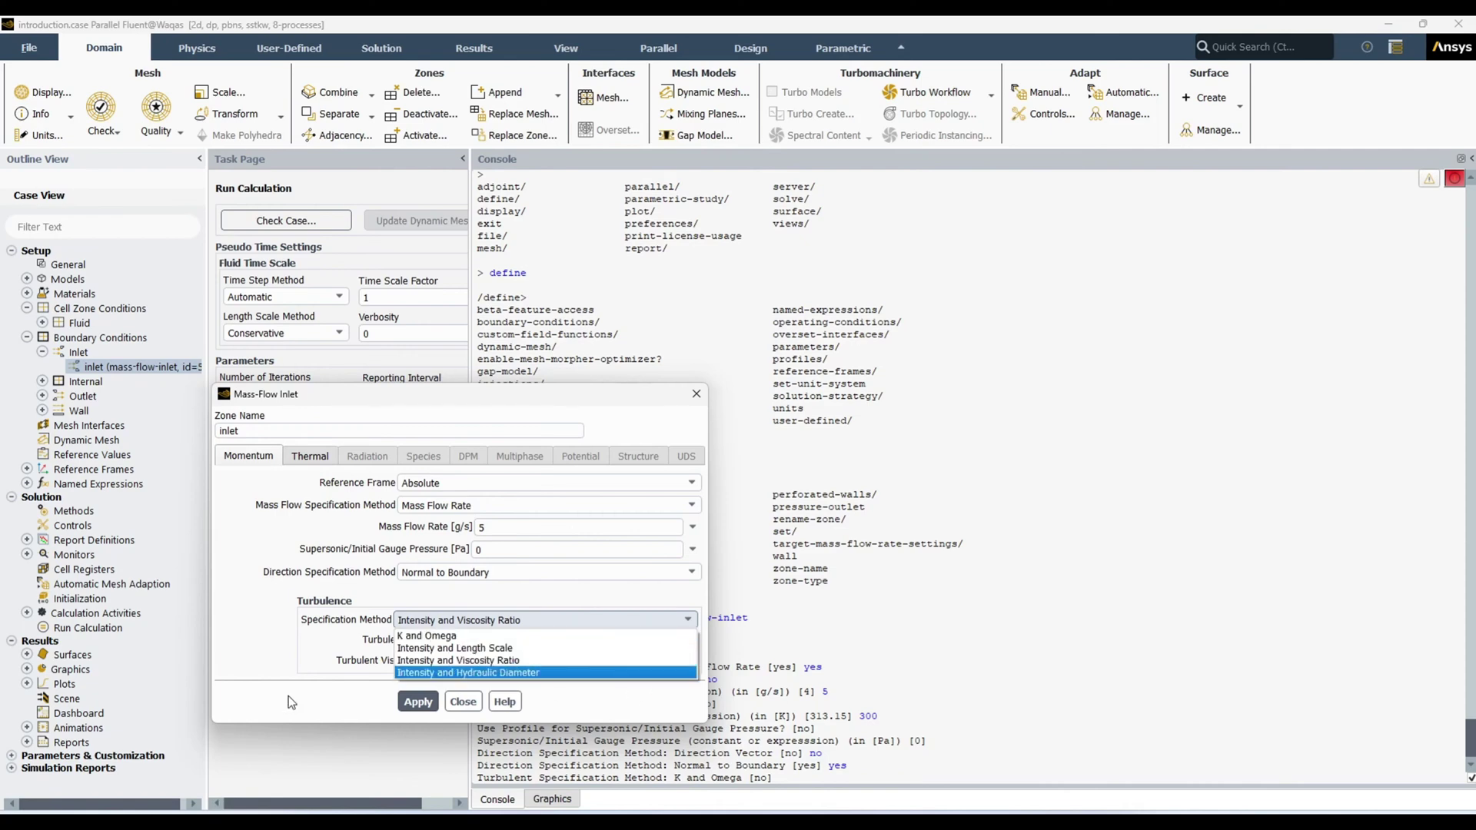
click(250, 658)
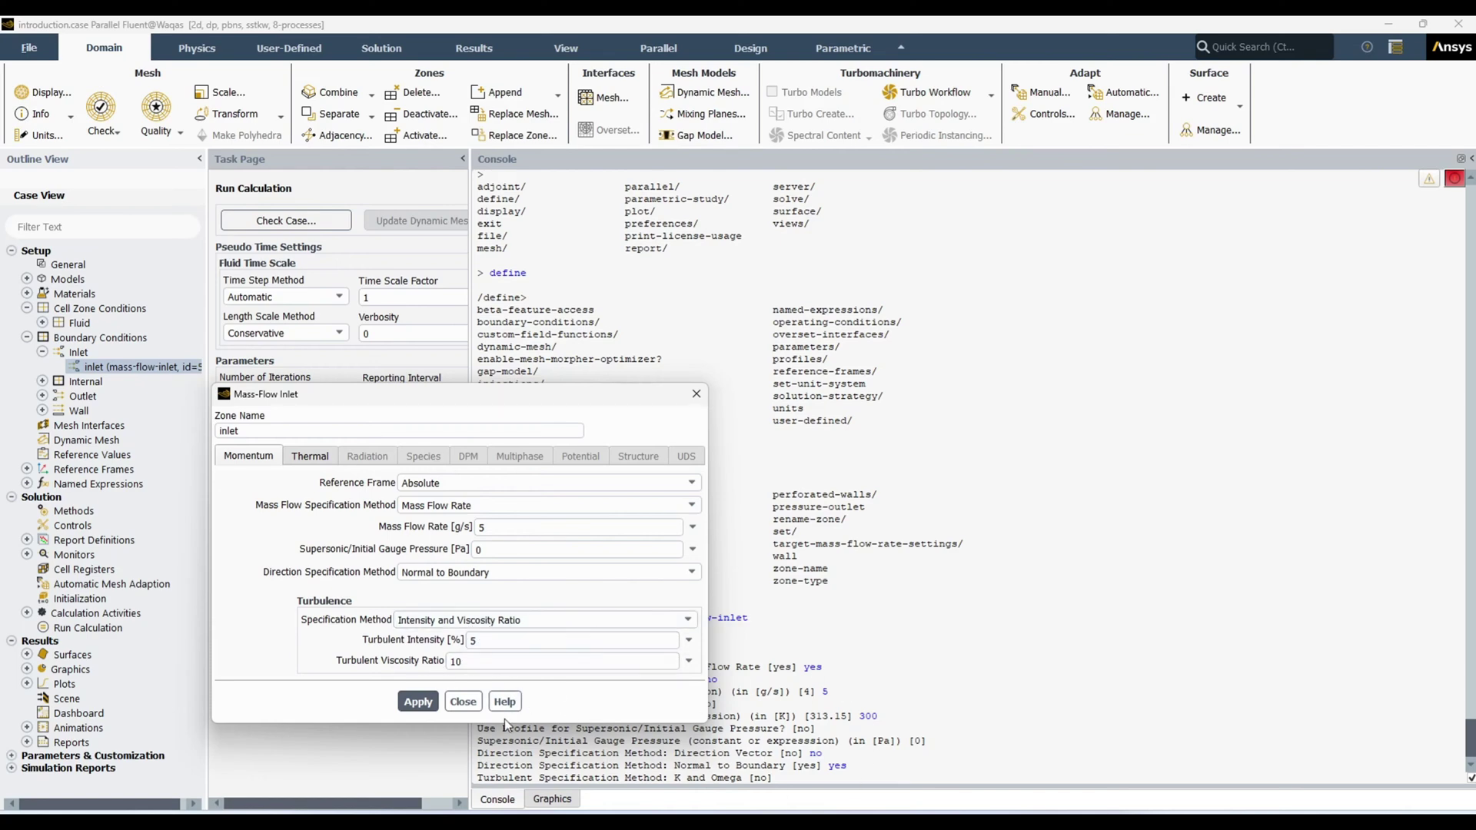
click(461, 702)
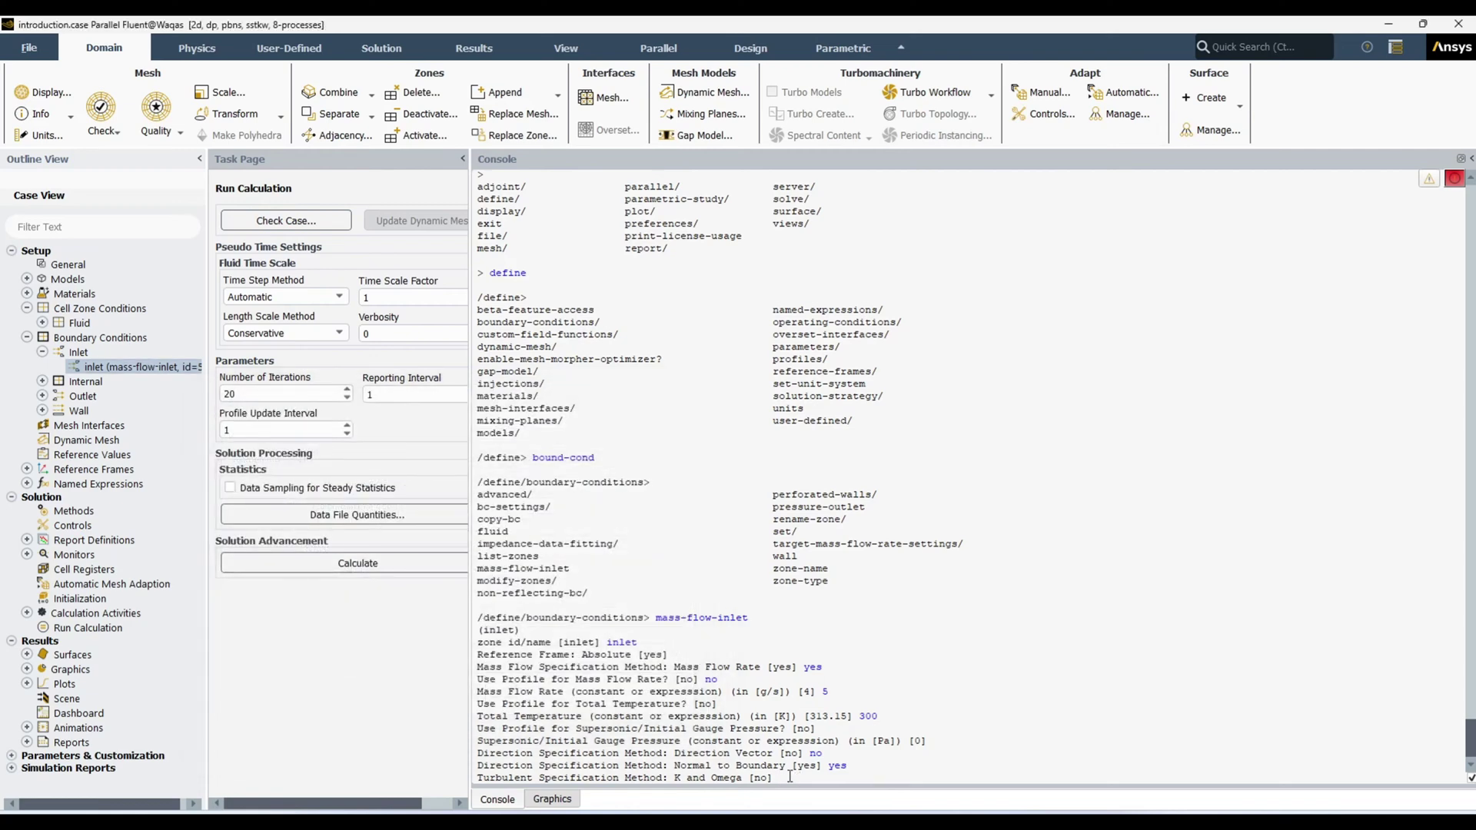
text(no)
key(Return)
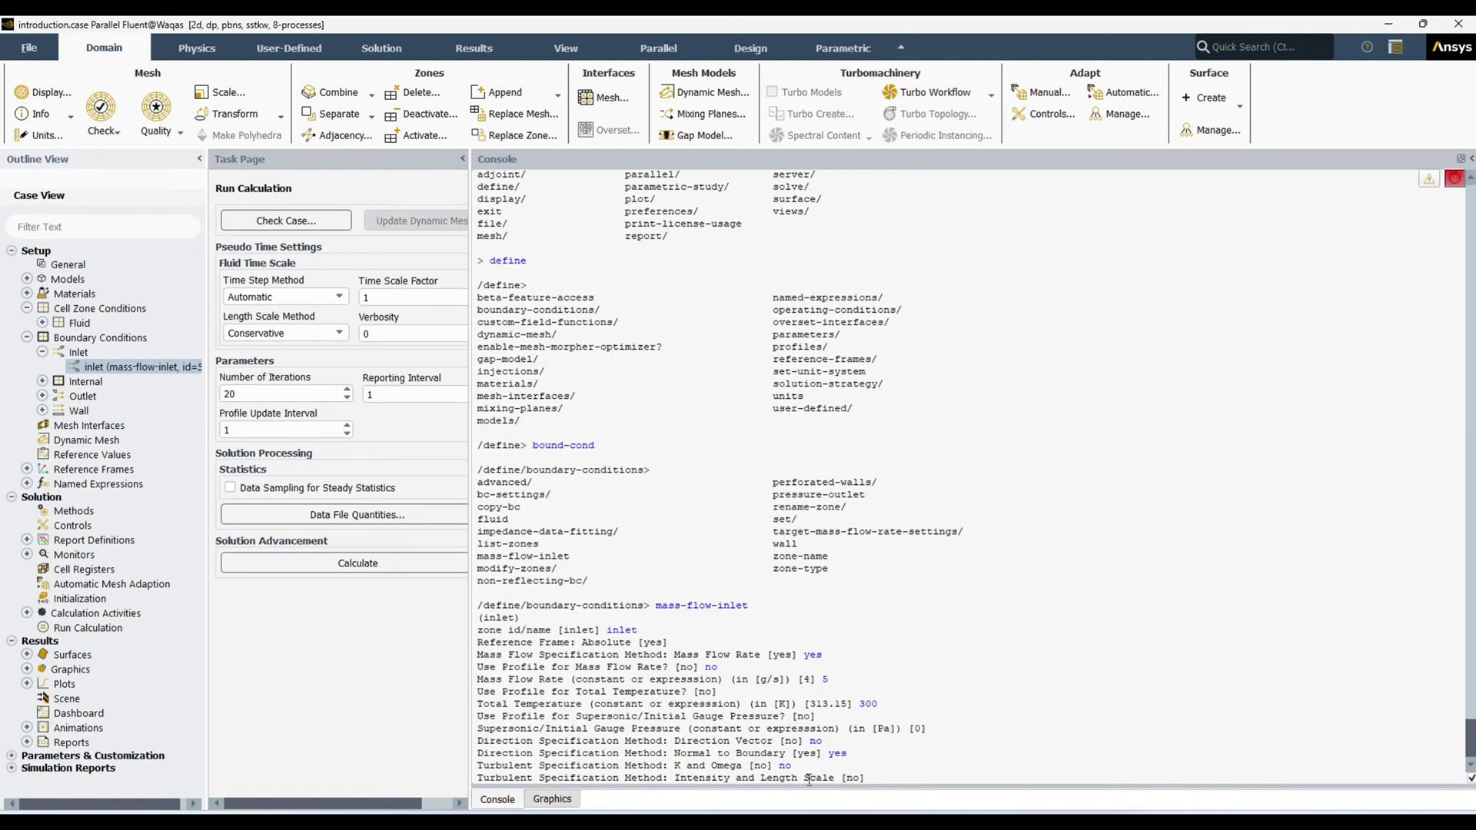
text(no)
key(Return)
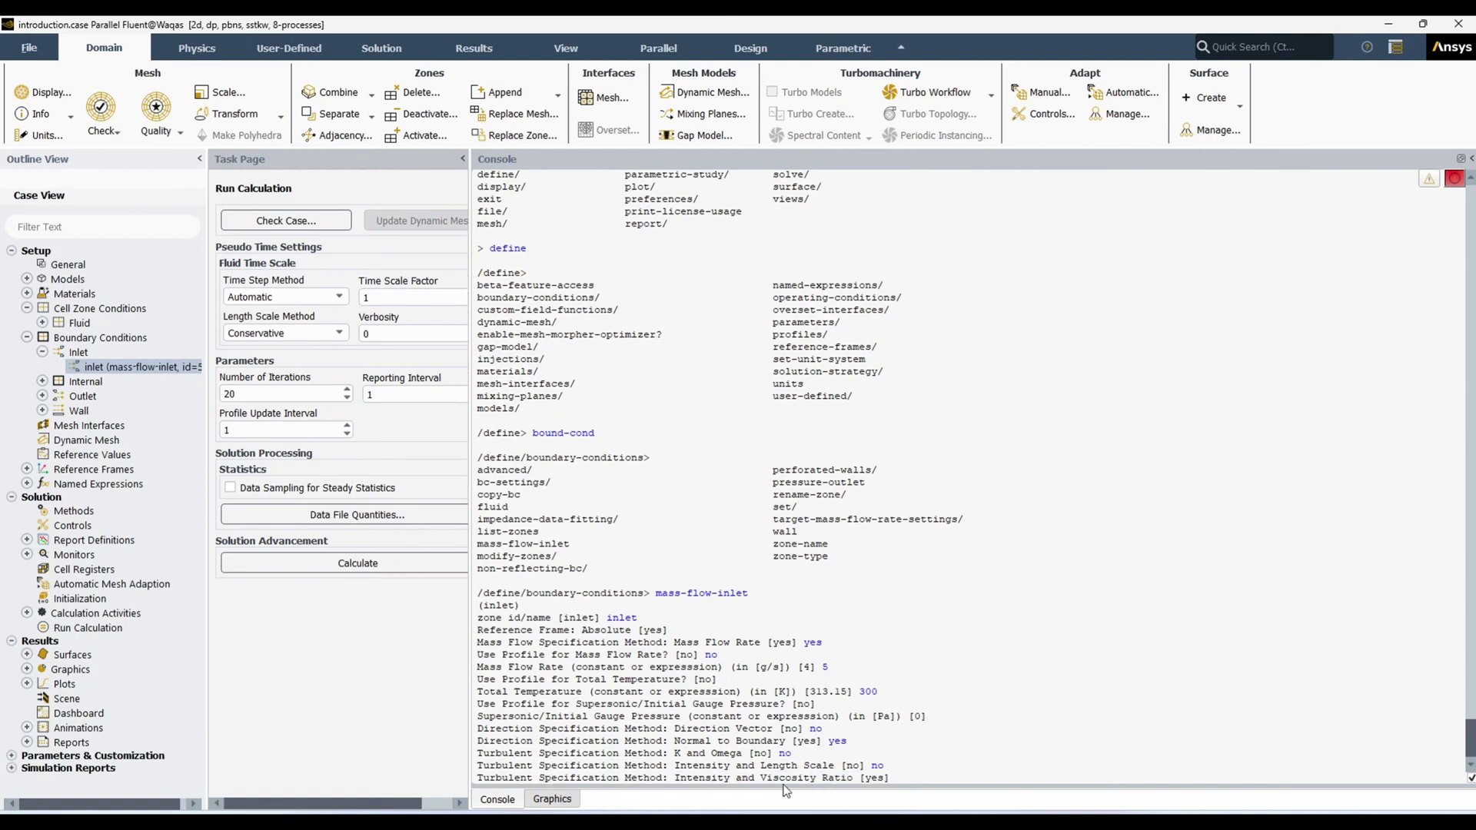
Check the turbulence method in the inlet's settings and answer yes to Intensity and Viscosity Ratio in the console.
double_click(171, 368)
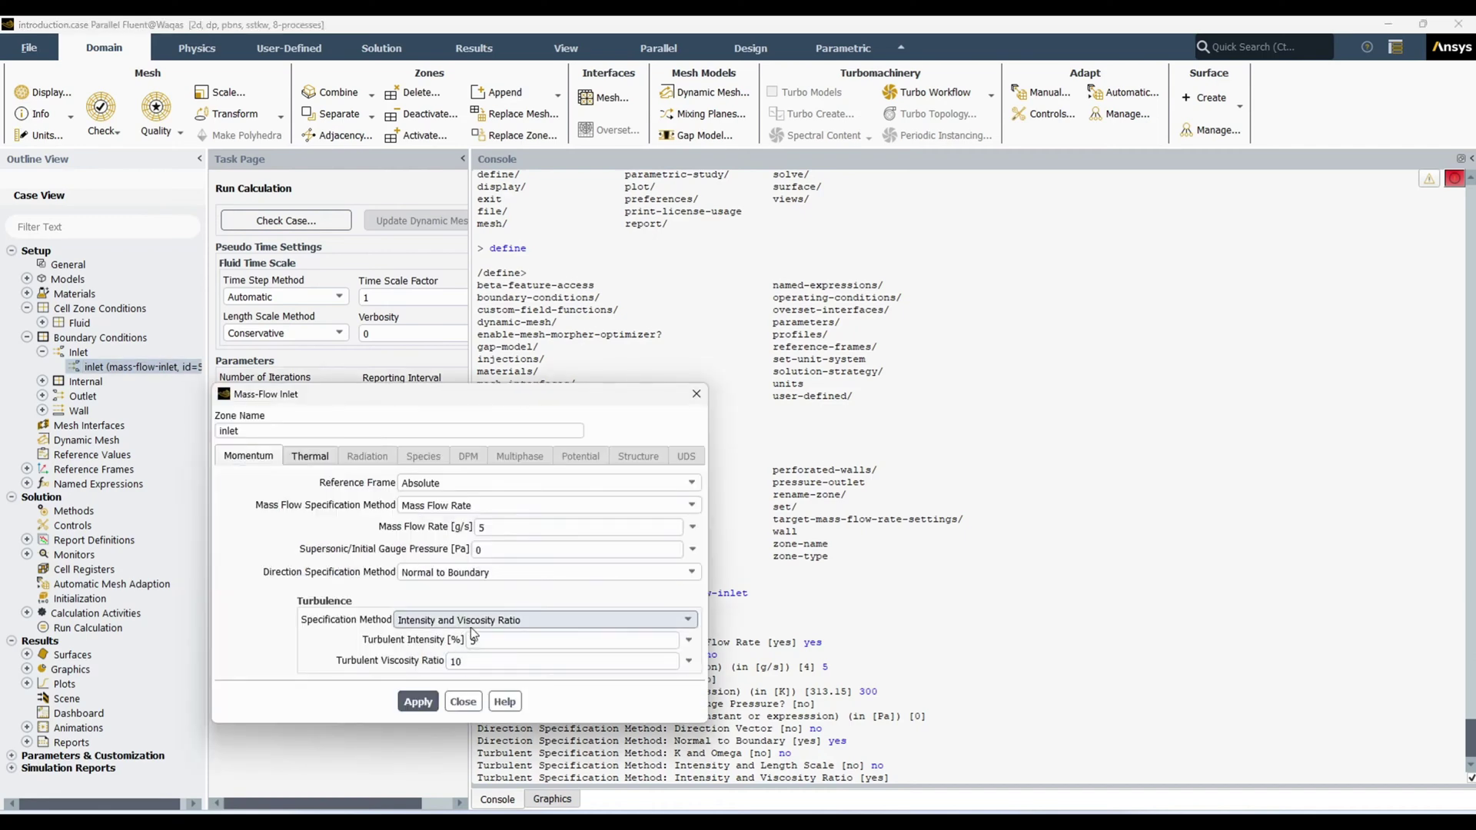
click(463, 701)
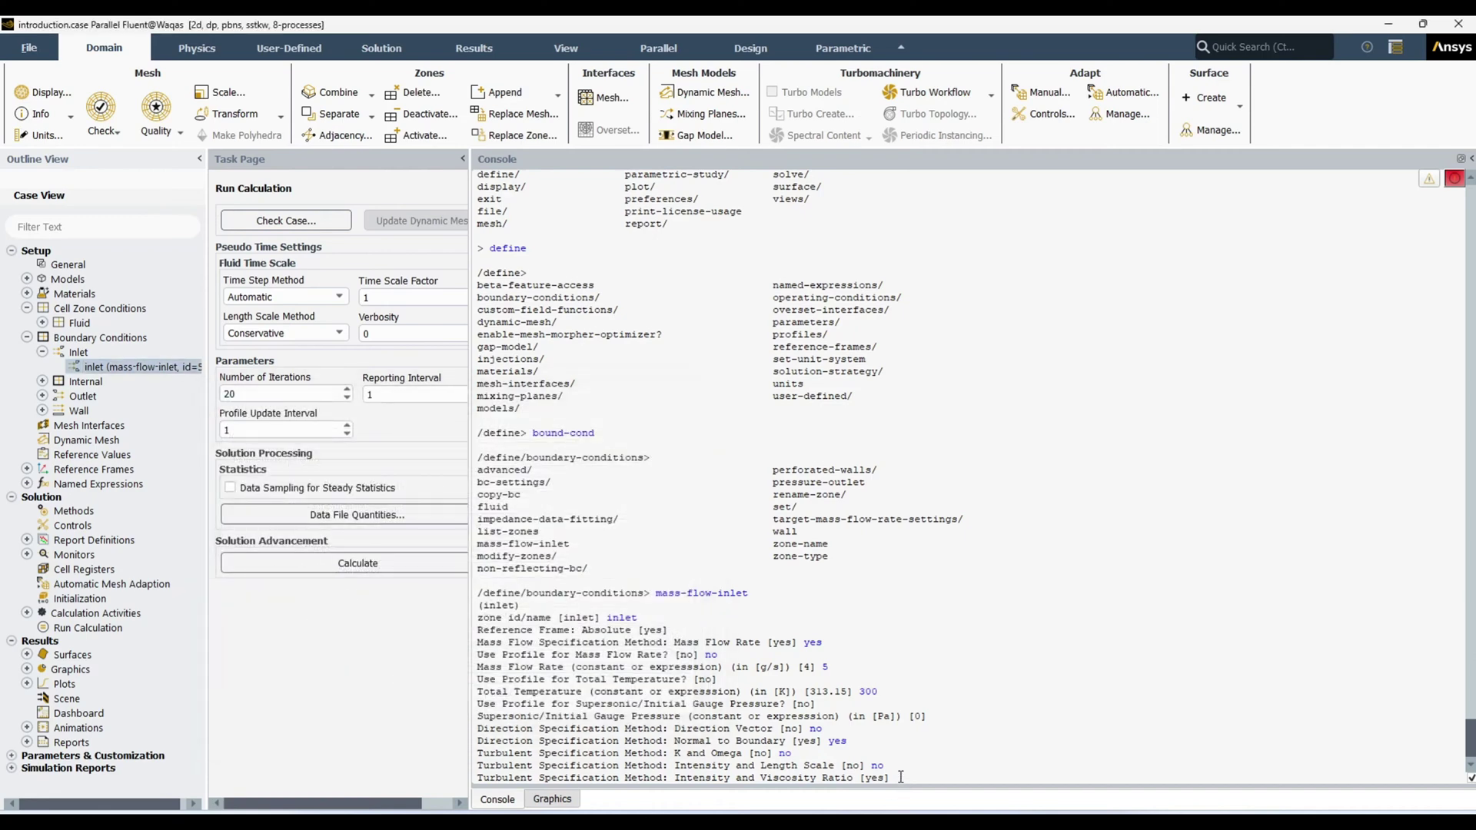
text(yes)
key(Return)
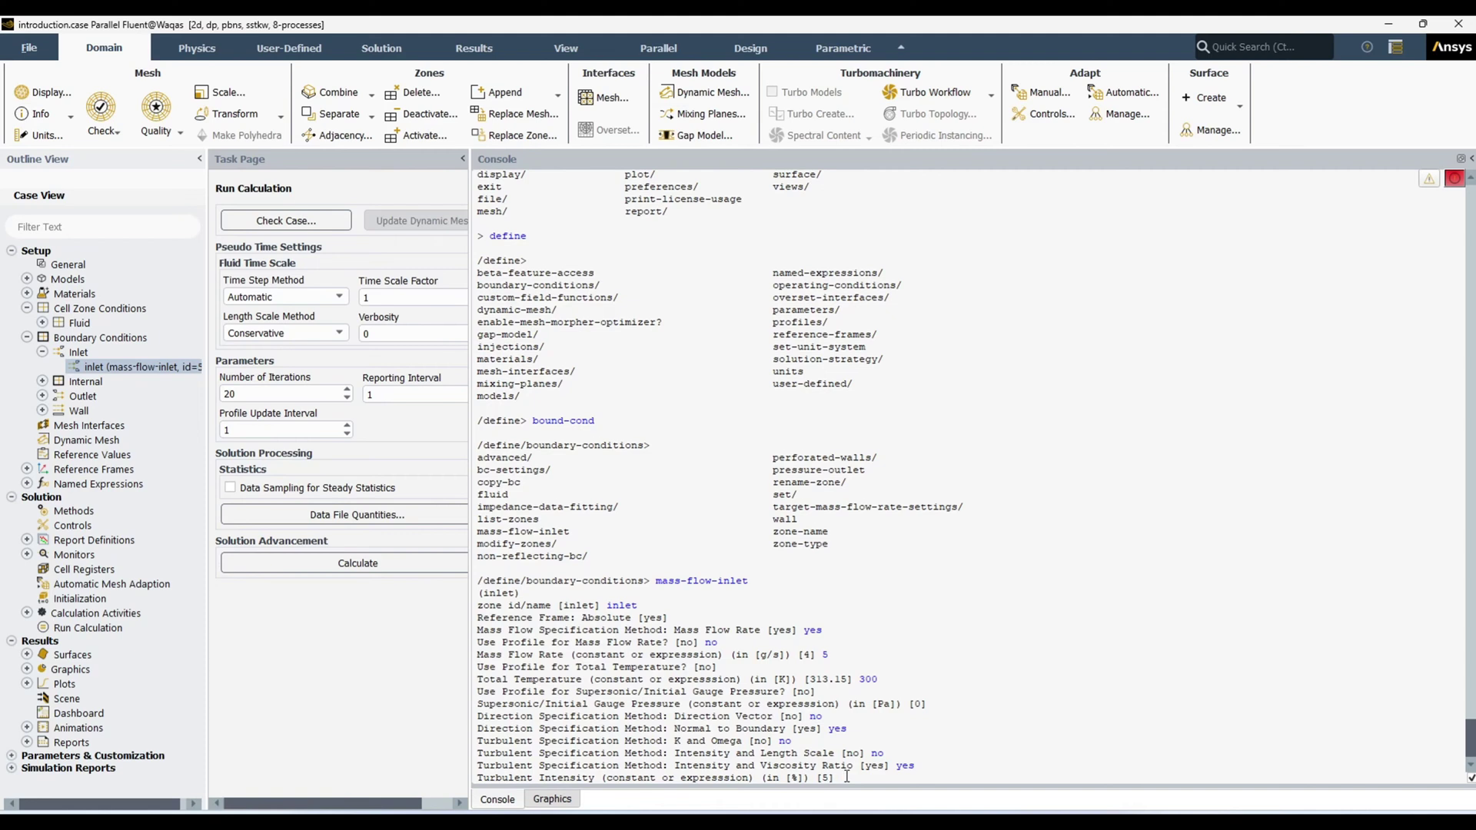
Keep the default turbulent intensity of 5 % and turbulent viscosity ratio of 10 to complete the mass-flow-inlet command.
key(Return)
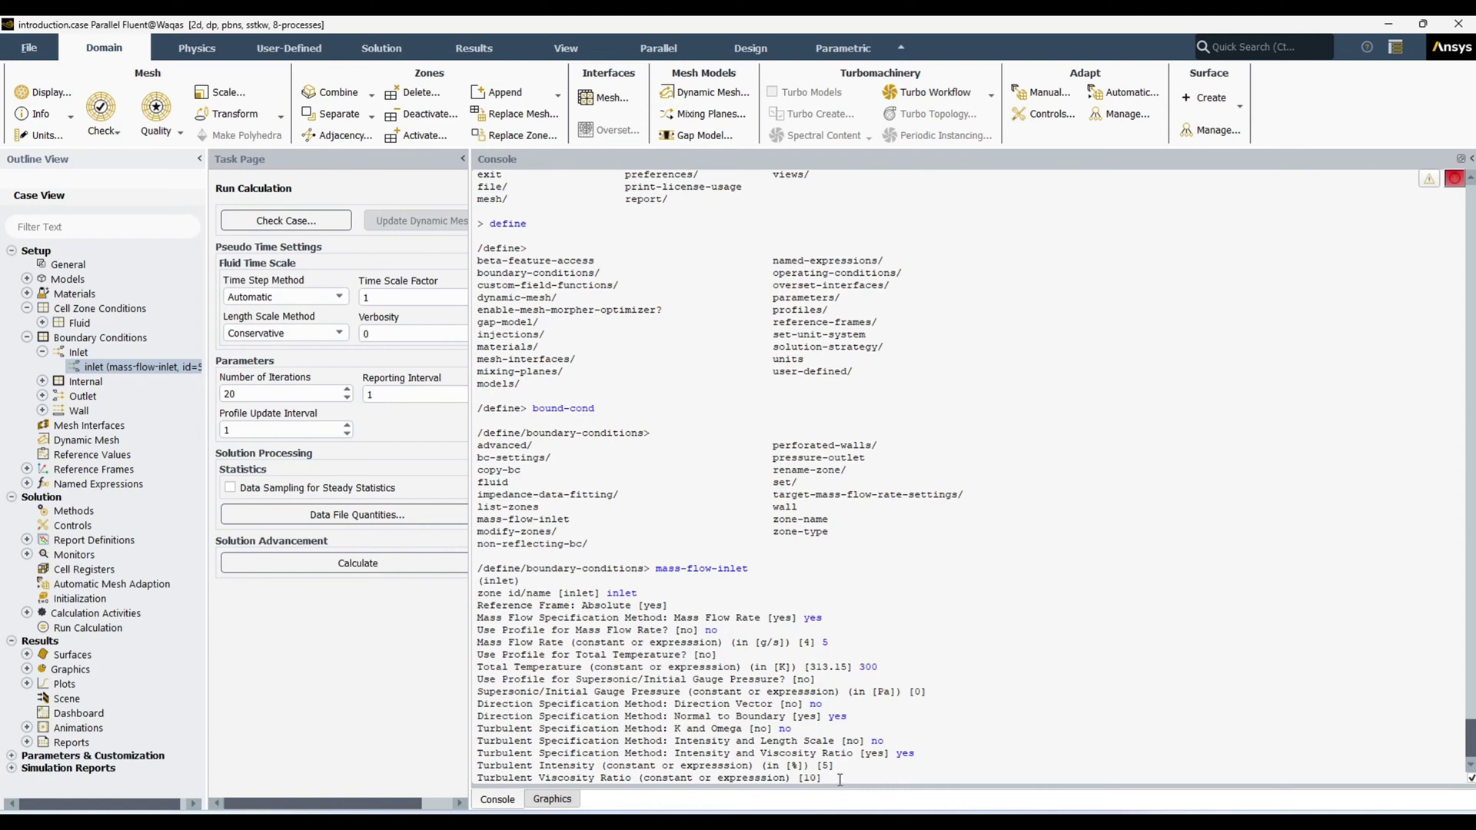
key(BackSpace)
text(yes)
key(Return)
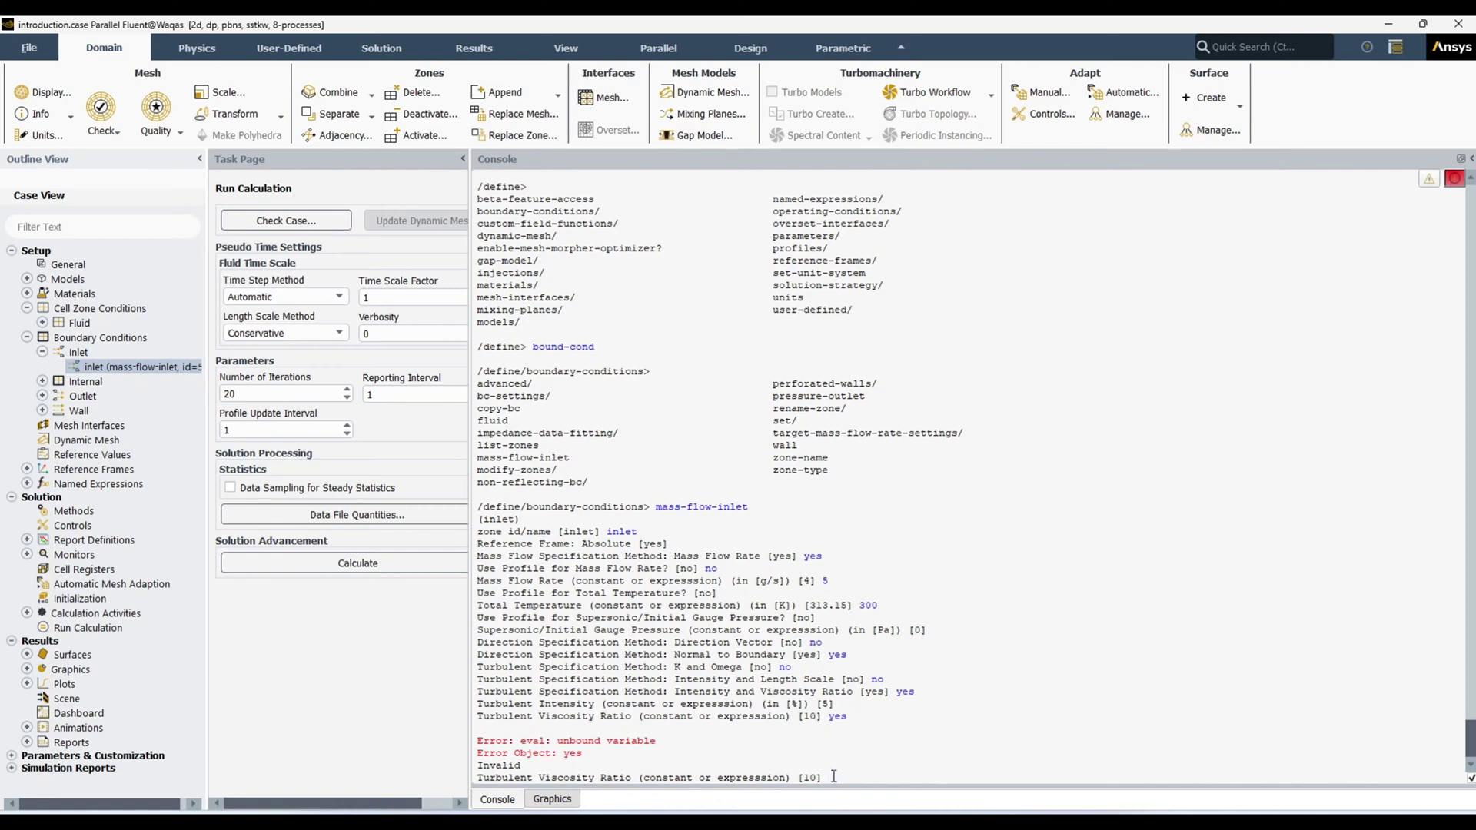
key(Return)
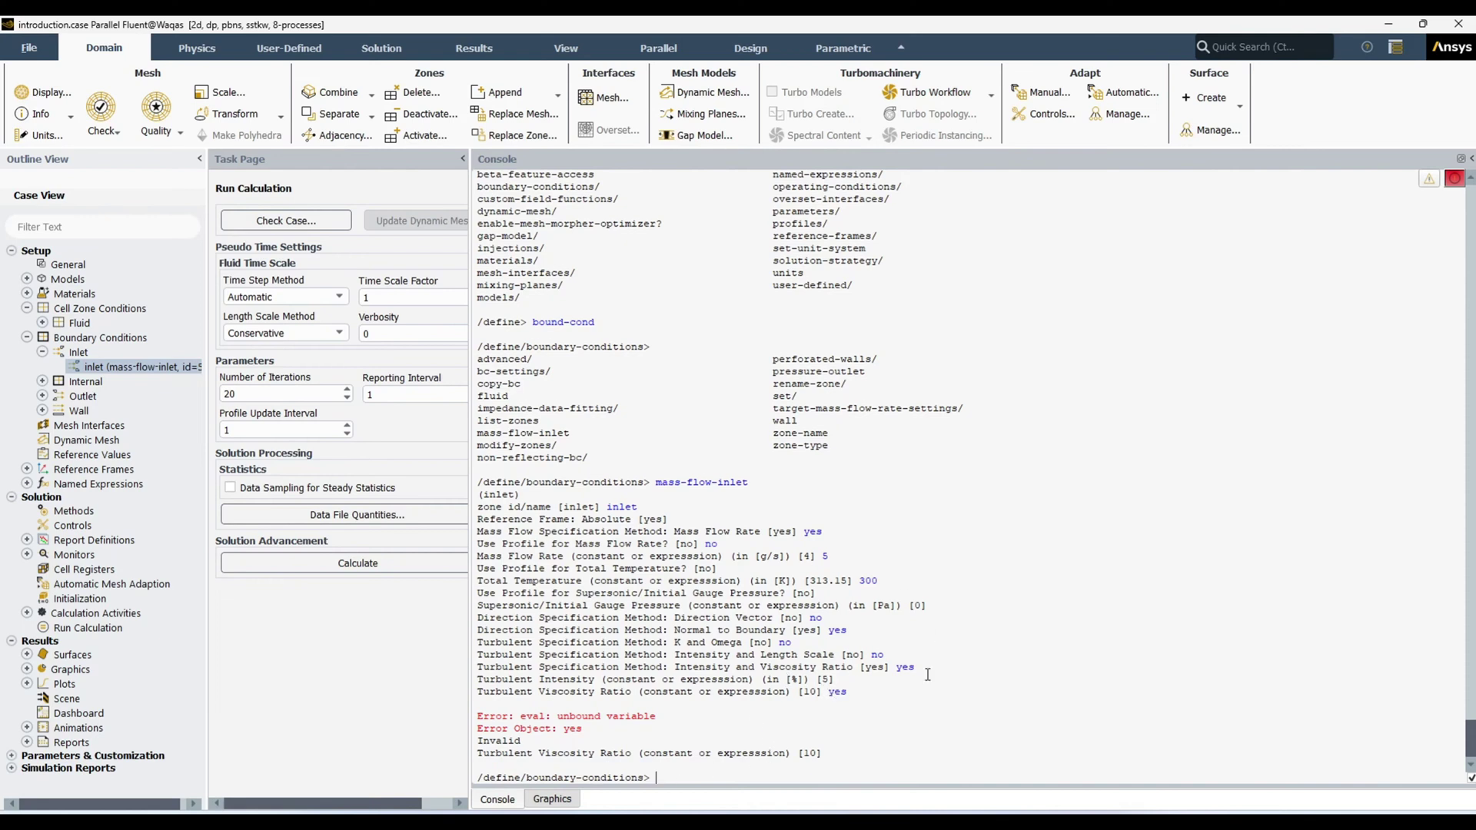
Review the inlet's momentum, turbulence and thermal settings against the values given in the console.
double_click(129, 370)
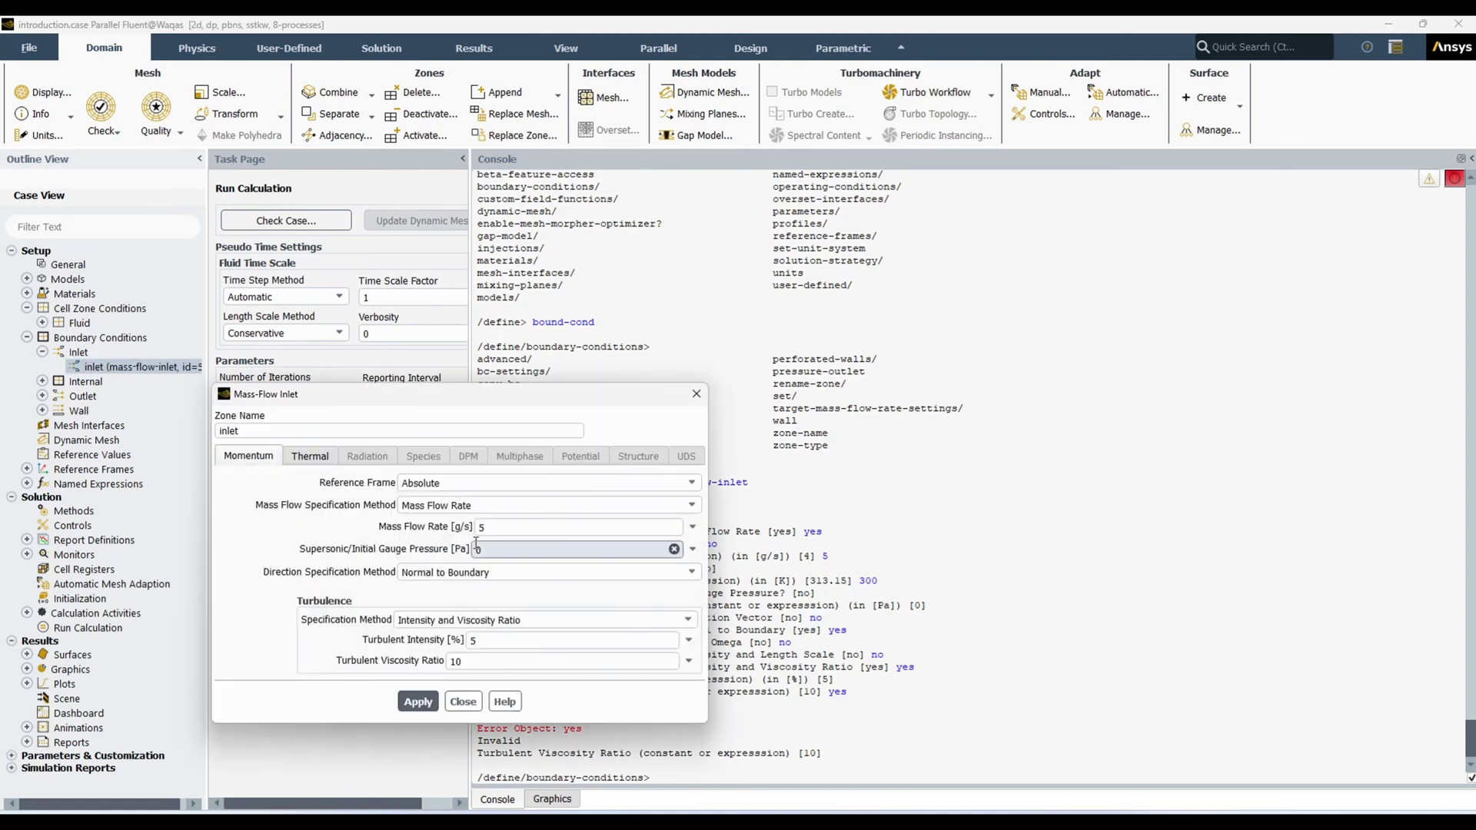
click(486, 529)
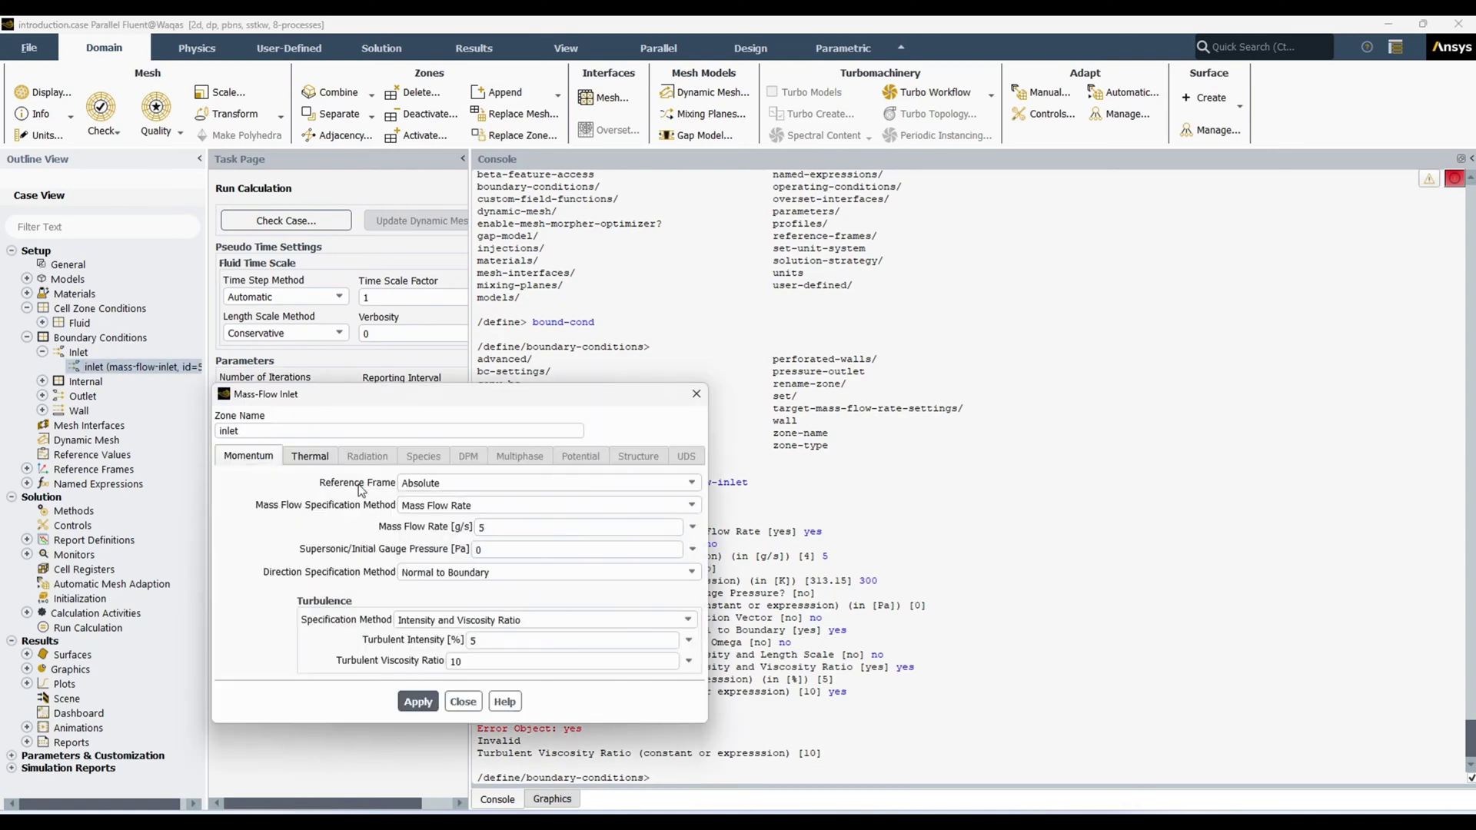
click(310, 456)
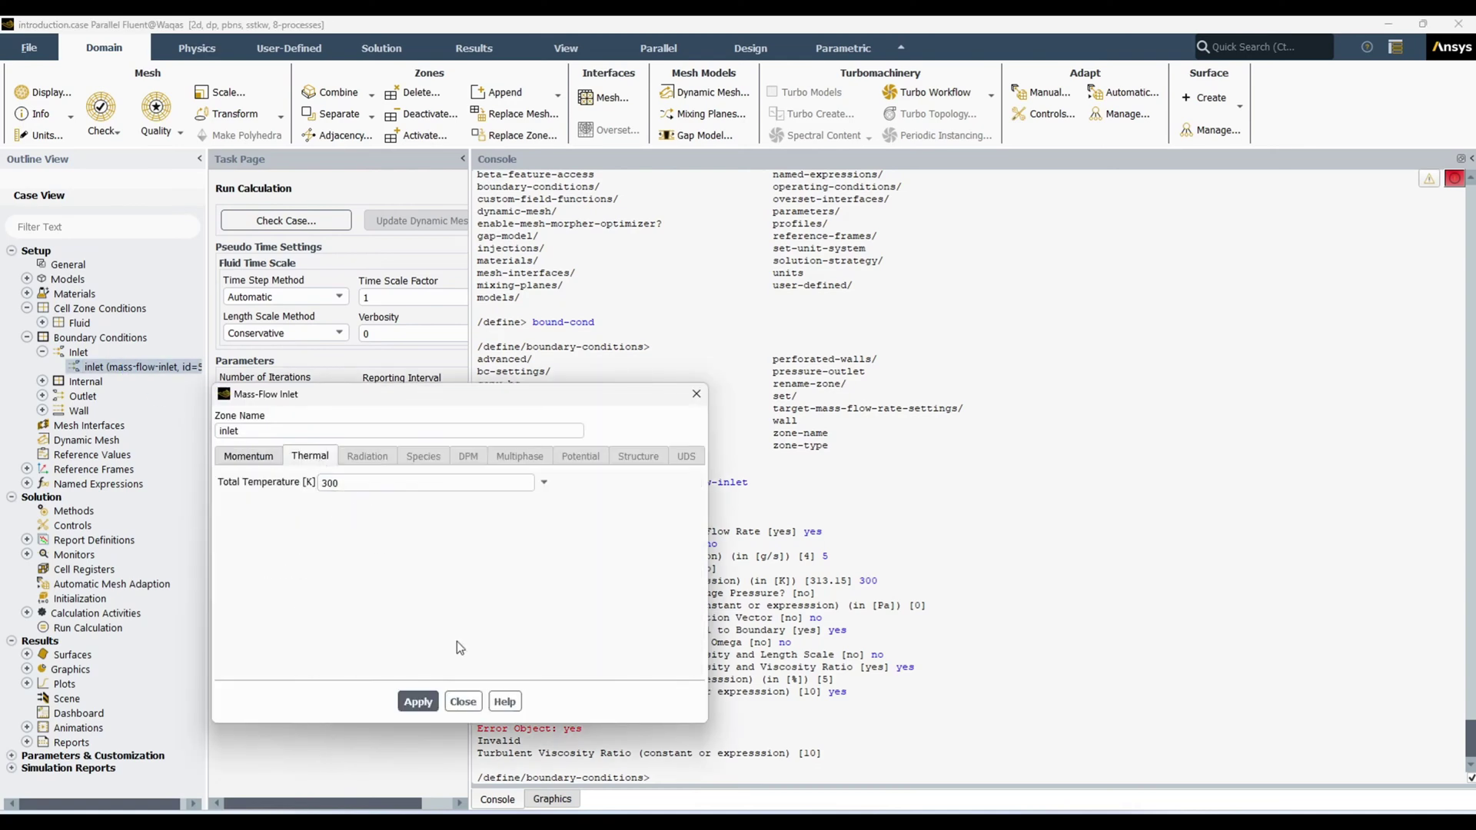
click(464, 702)
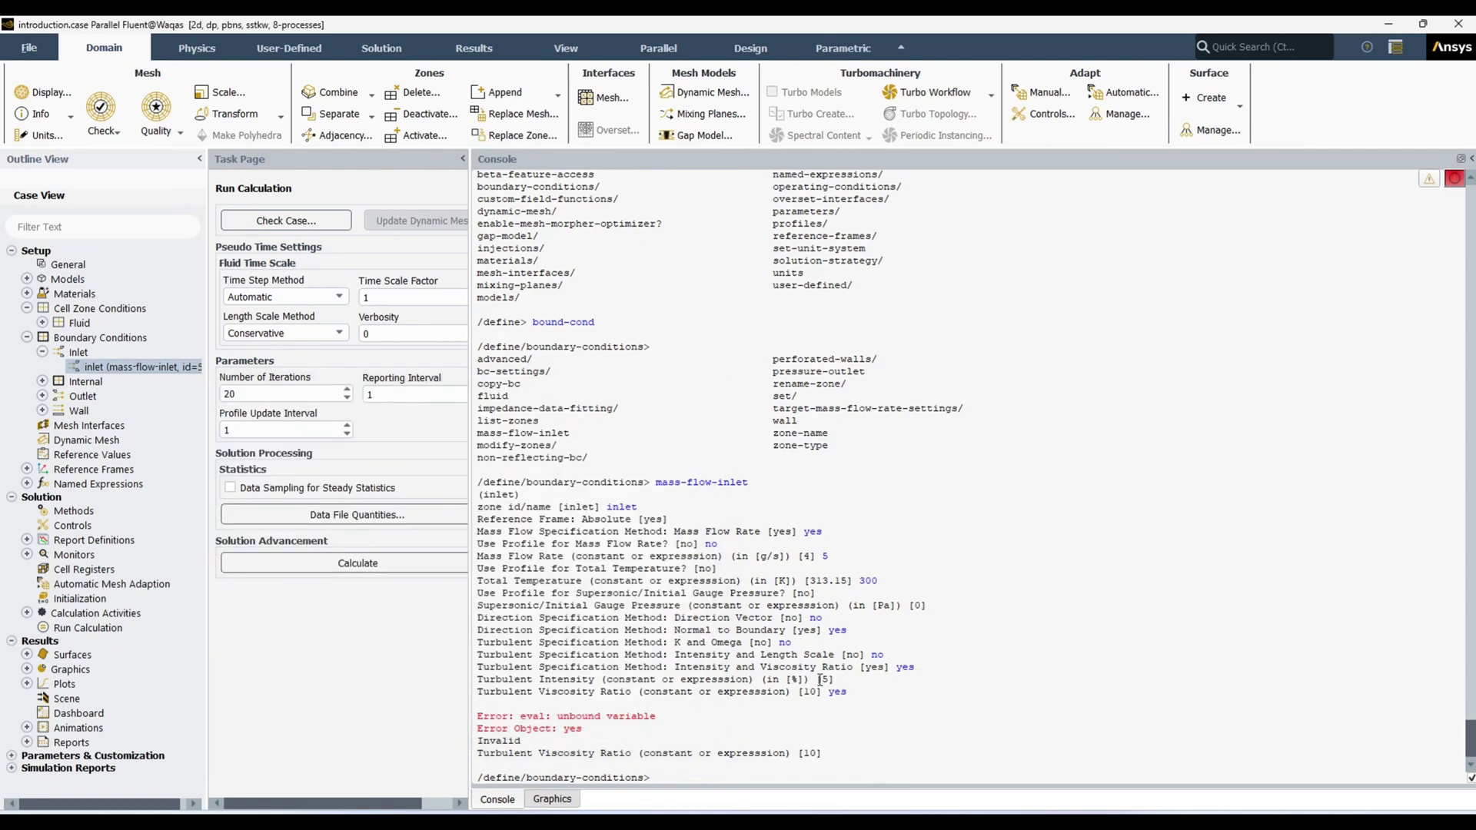
drag(812, 692, 816, 680)
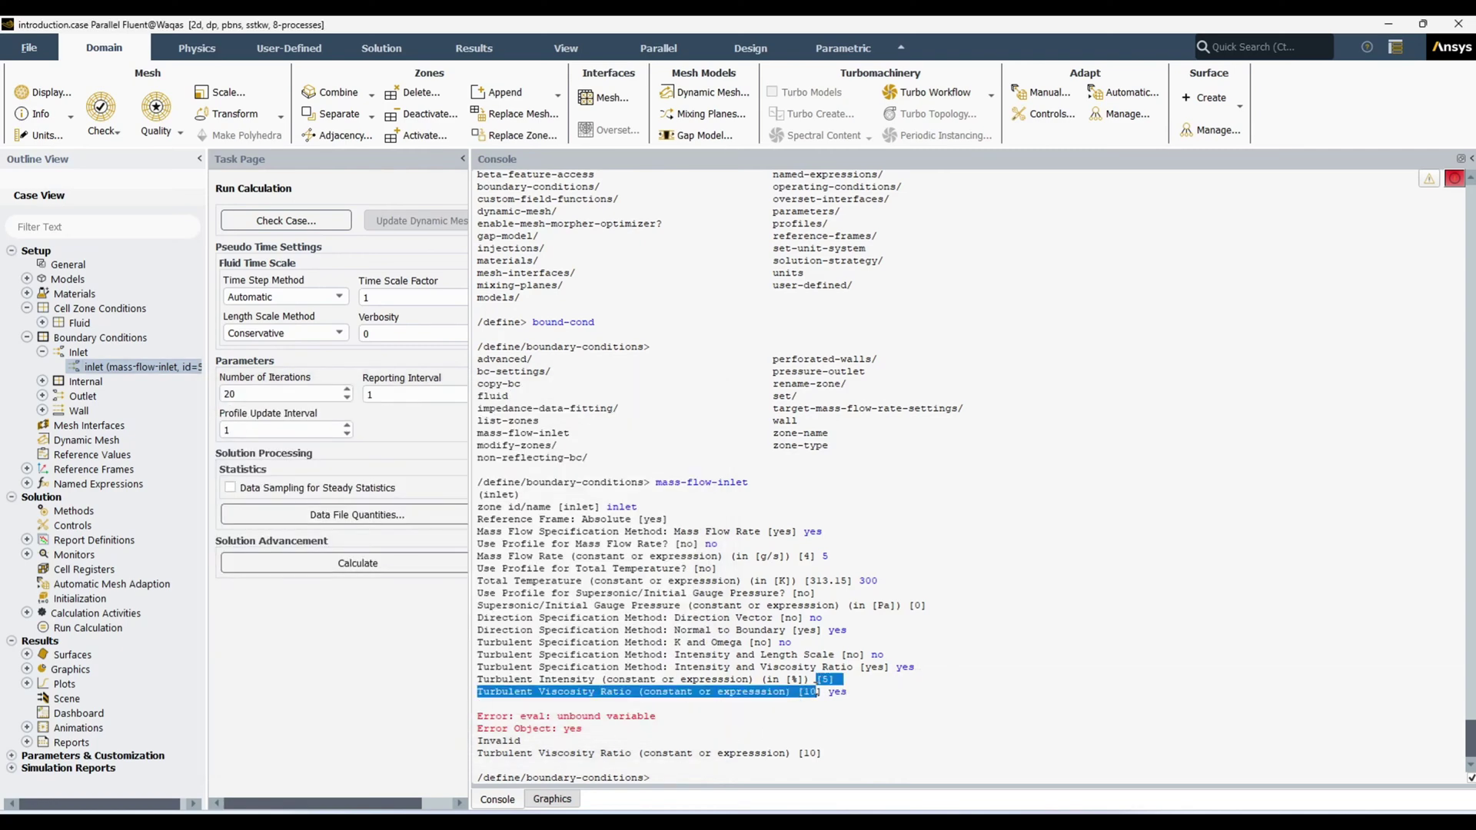
double_click(139, 368)
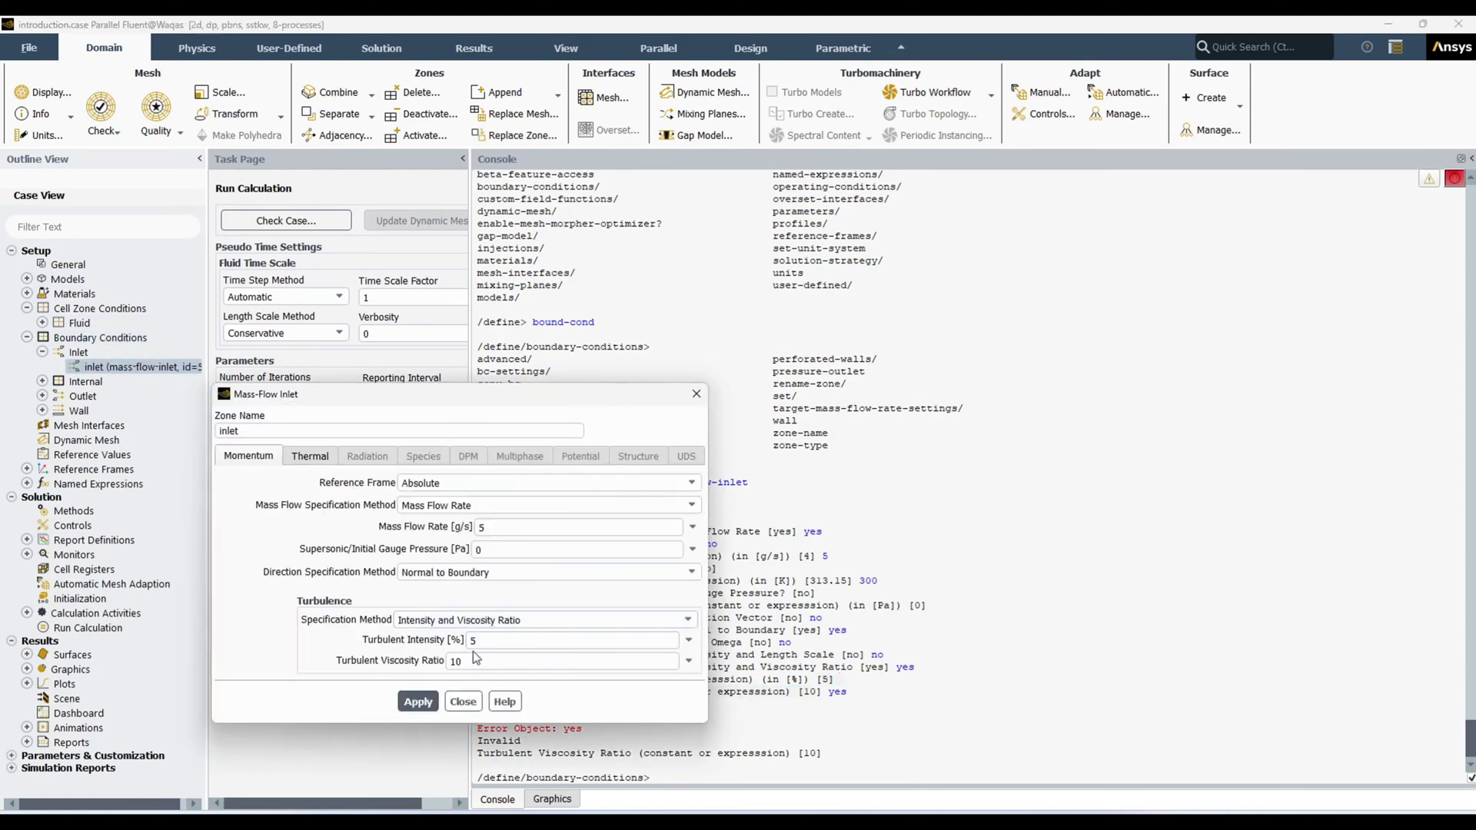
click(463, 702)
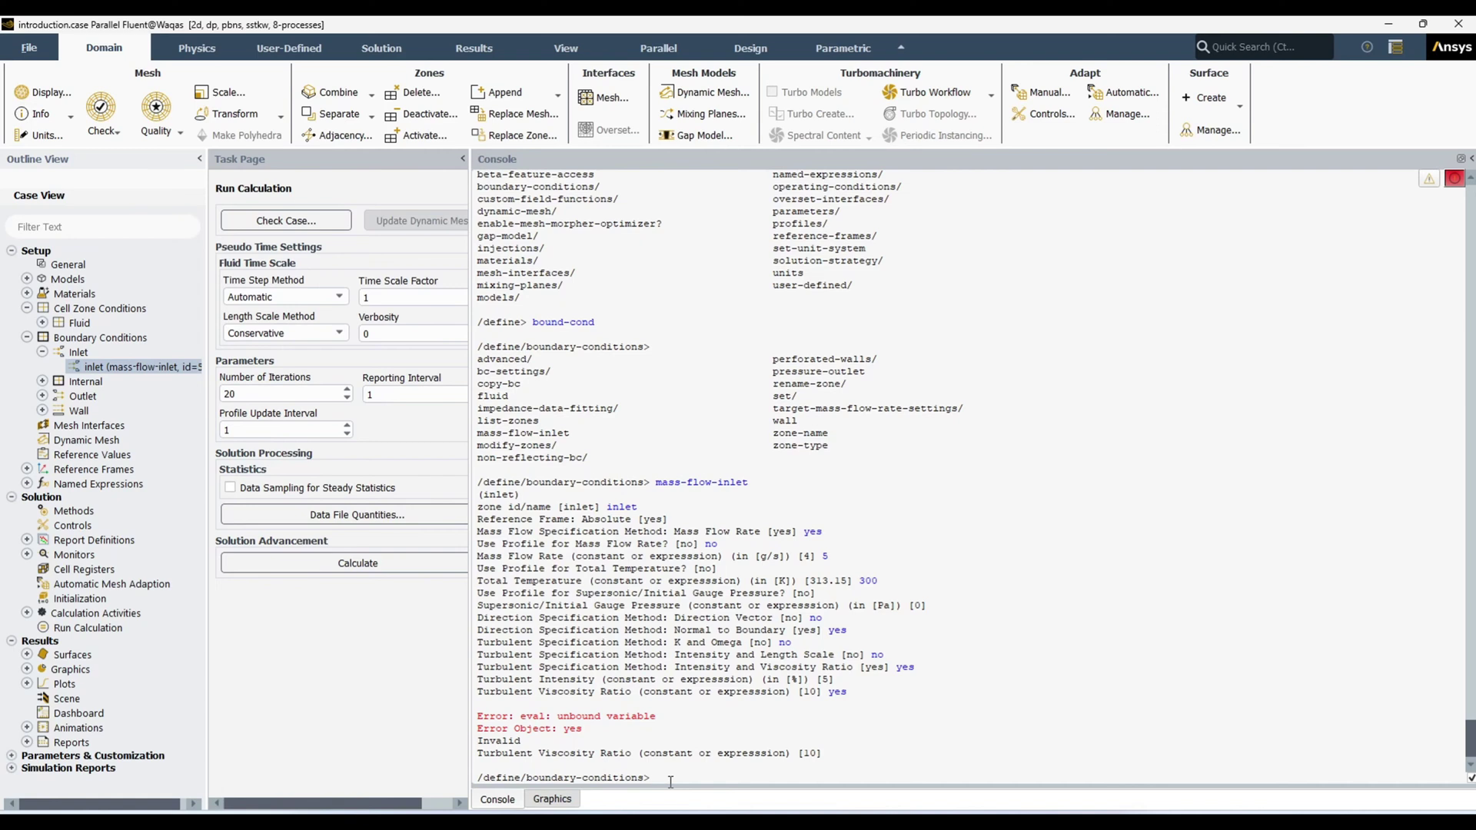
Quit the boundary-conditions and define submenus with q and list the root menu's commands.
text(q)
key(Return)
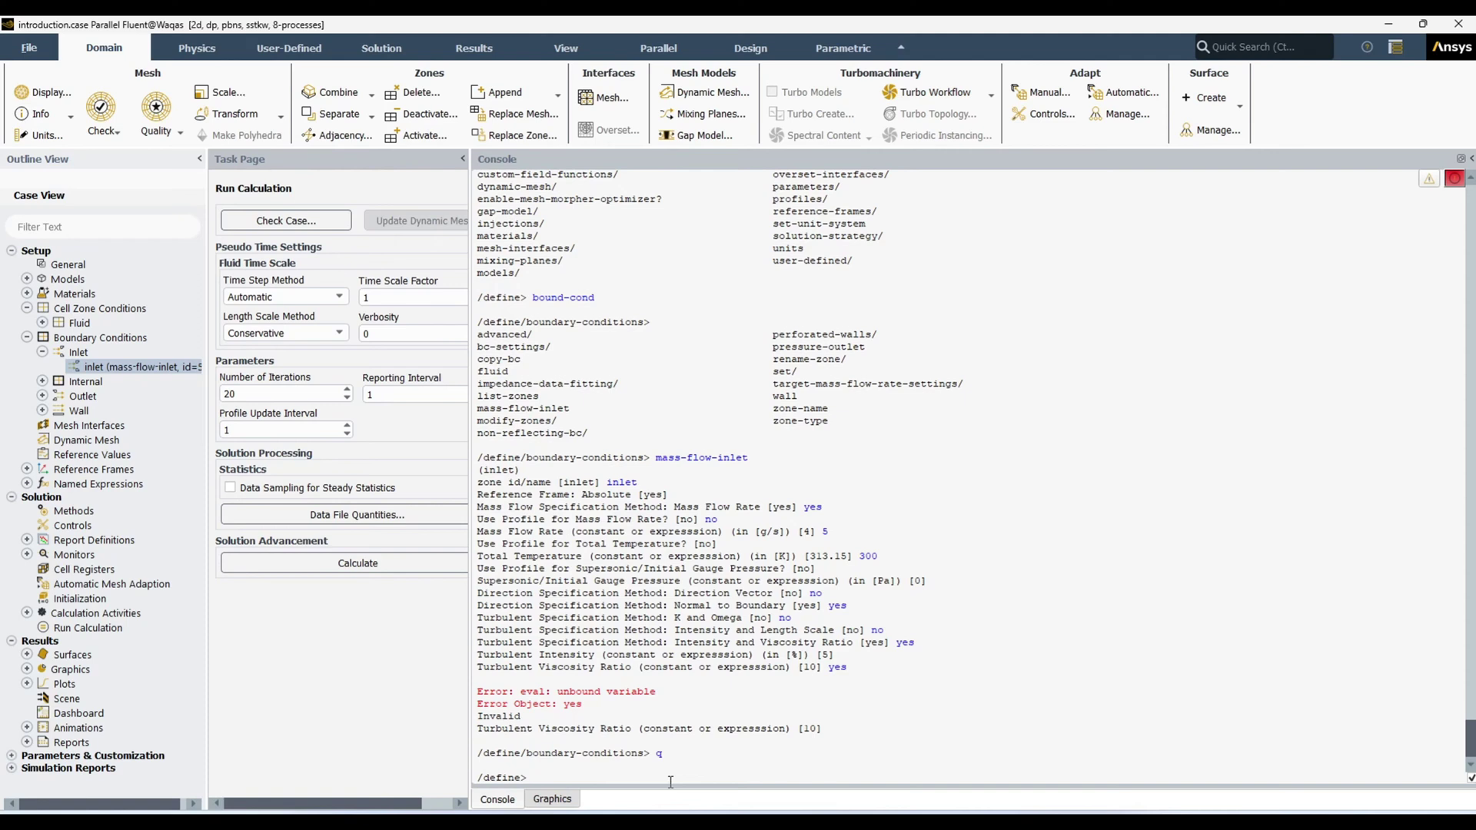
text(q)
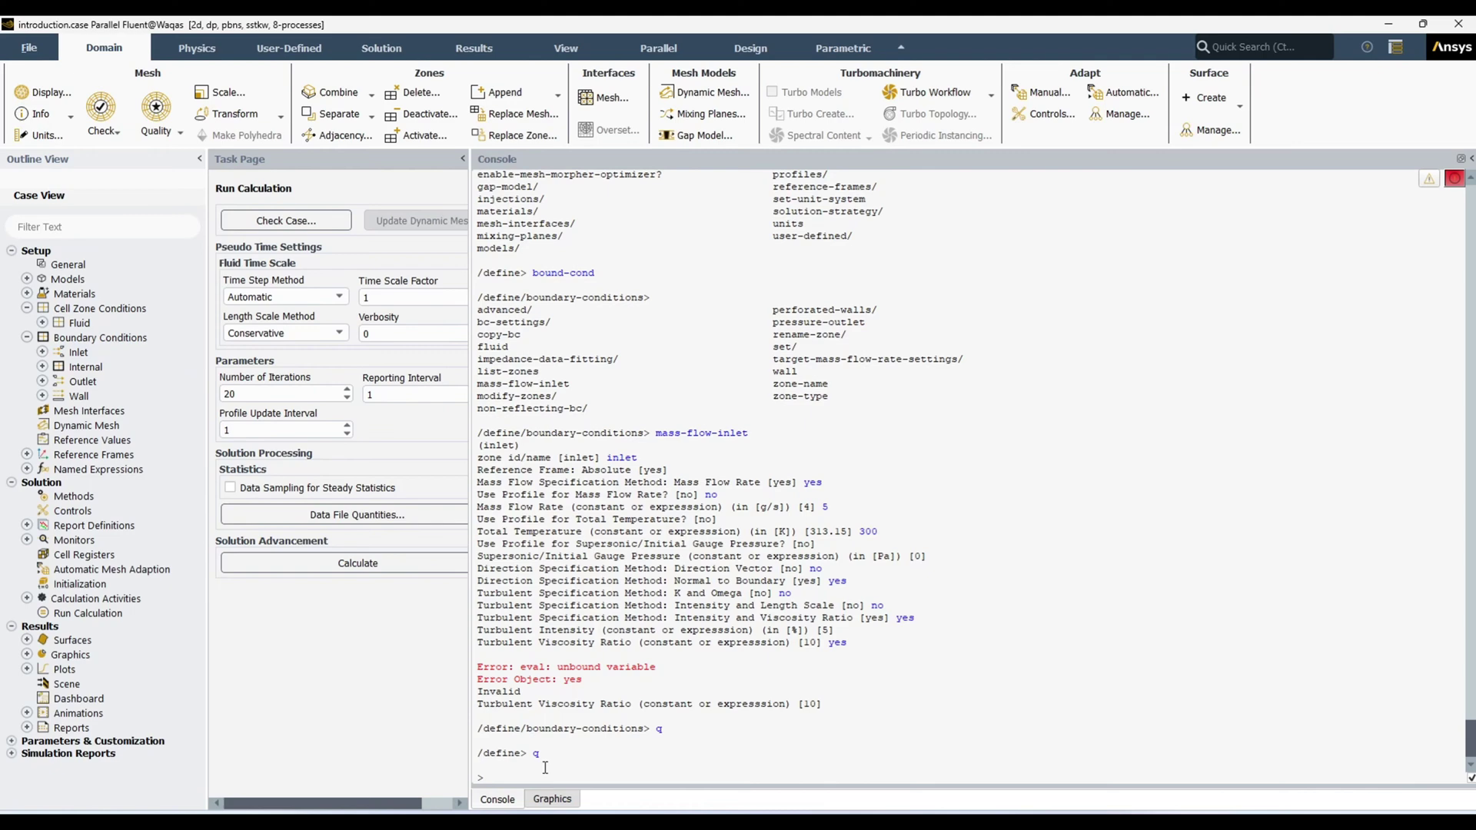
key(Return)
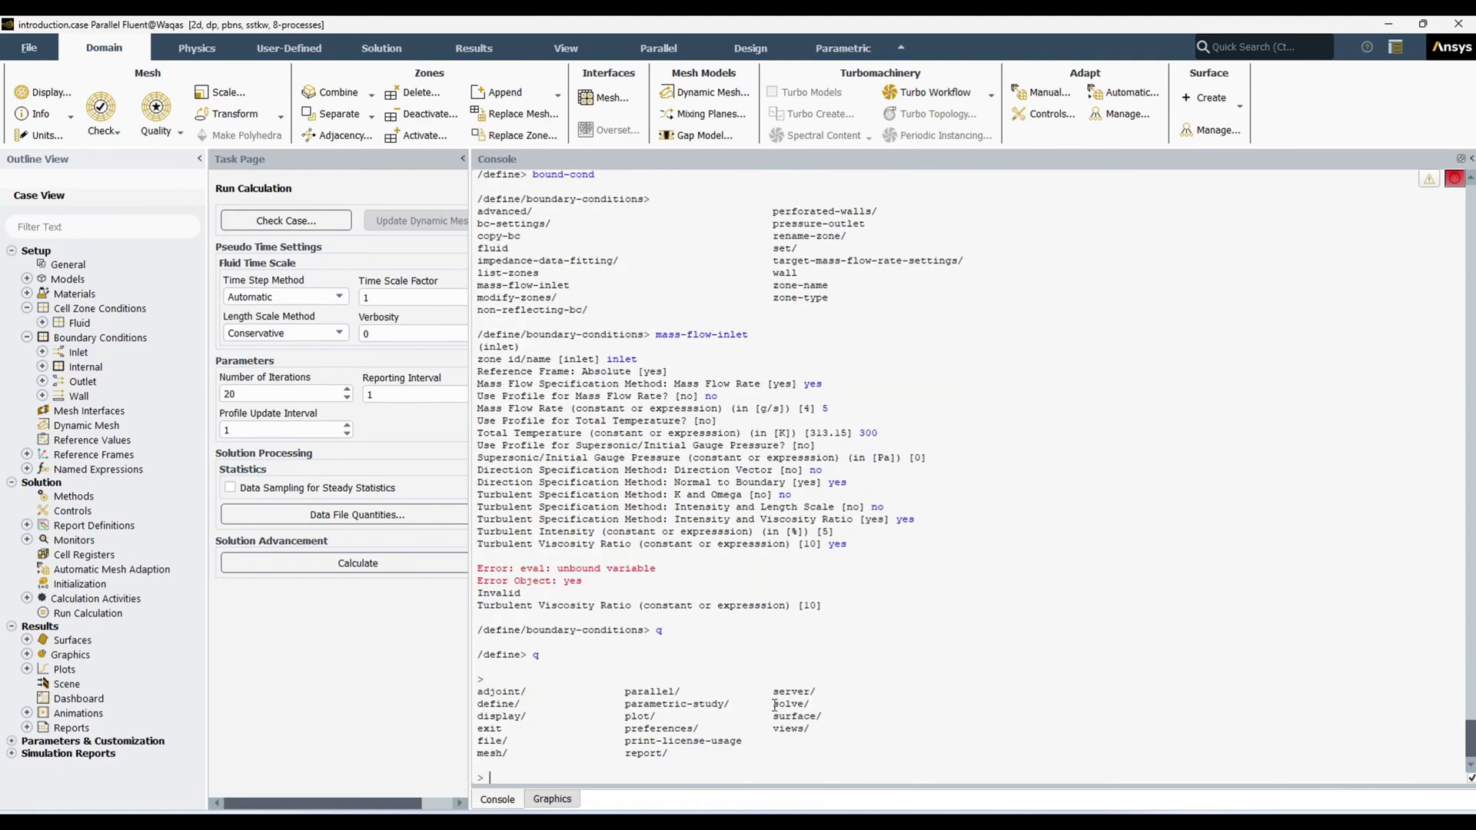
Enter the solve submenu from the console's root menu and list its commands.
drag(773, 704, 810, 704)
click(619, 773)
text(solve)
key(Return)
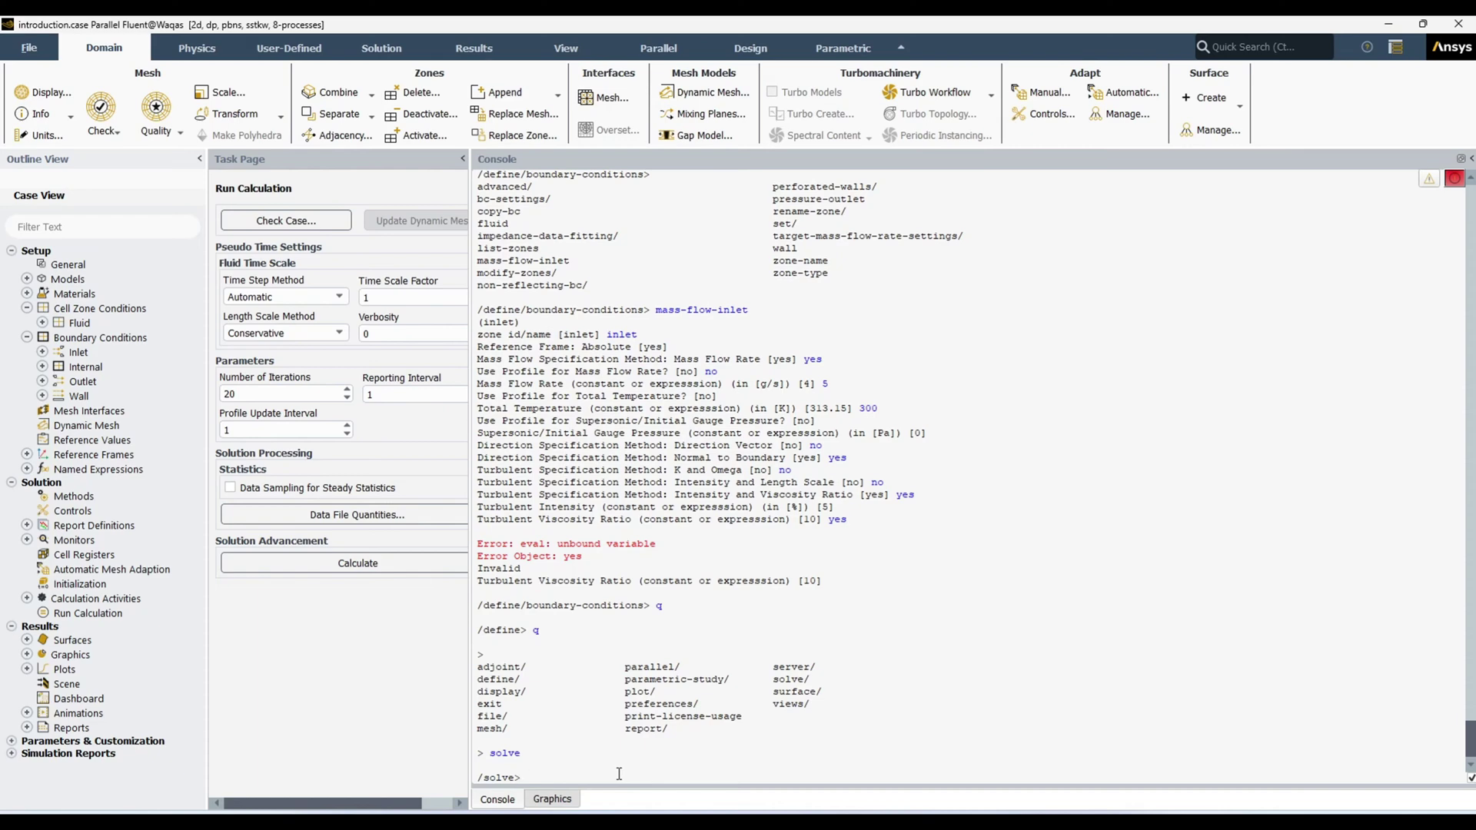
key(Return)
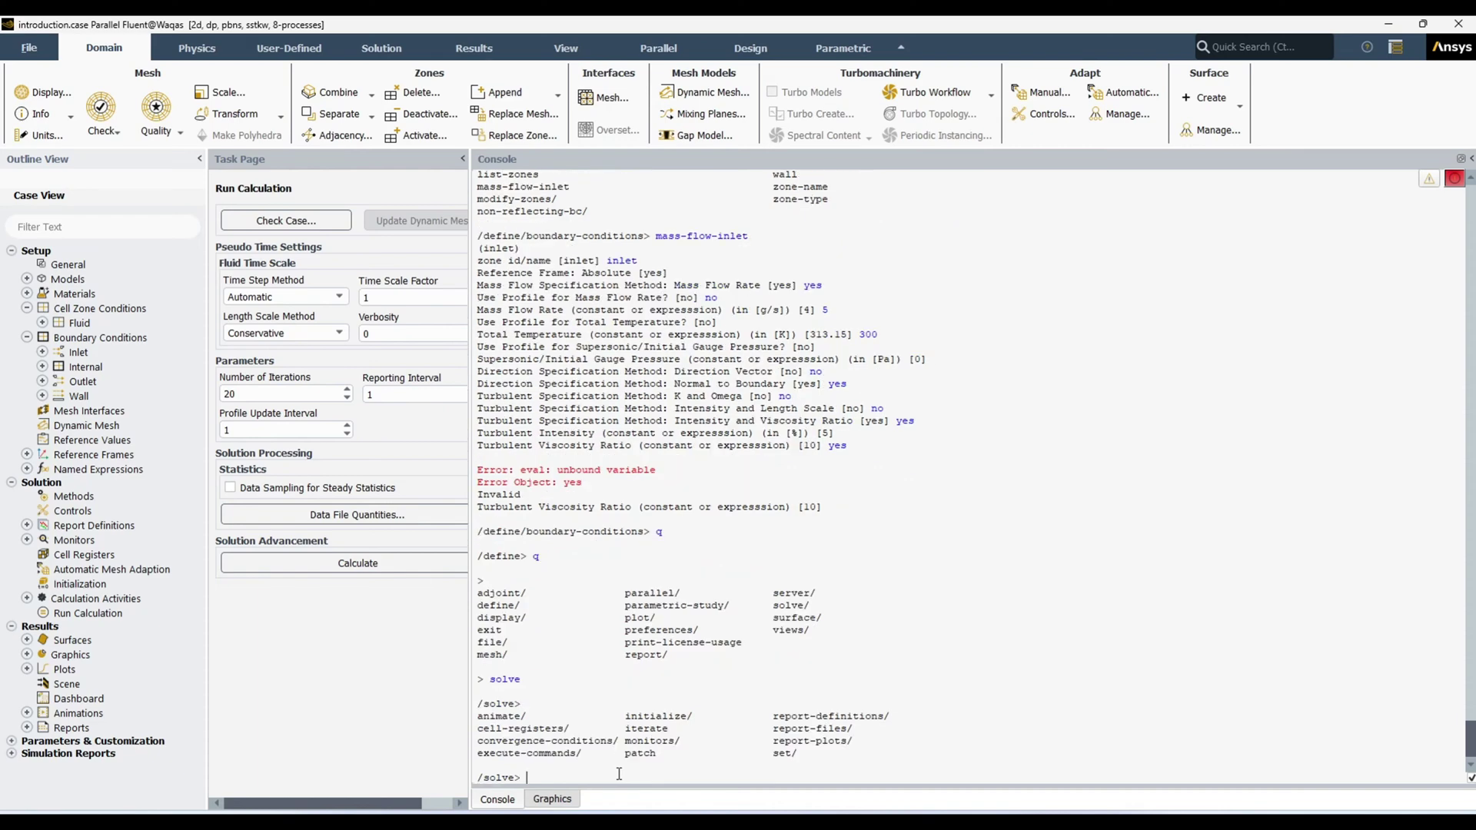
Locate the initialize entry among the listed solve commands and return to the console prompt.
drag(618, 774, 462, 717)
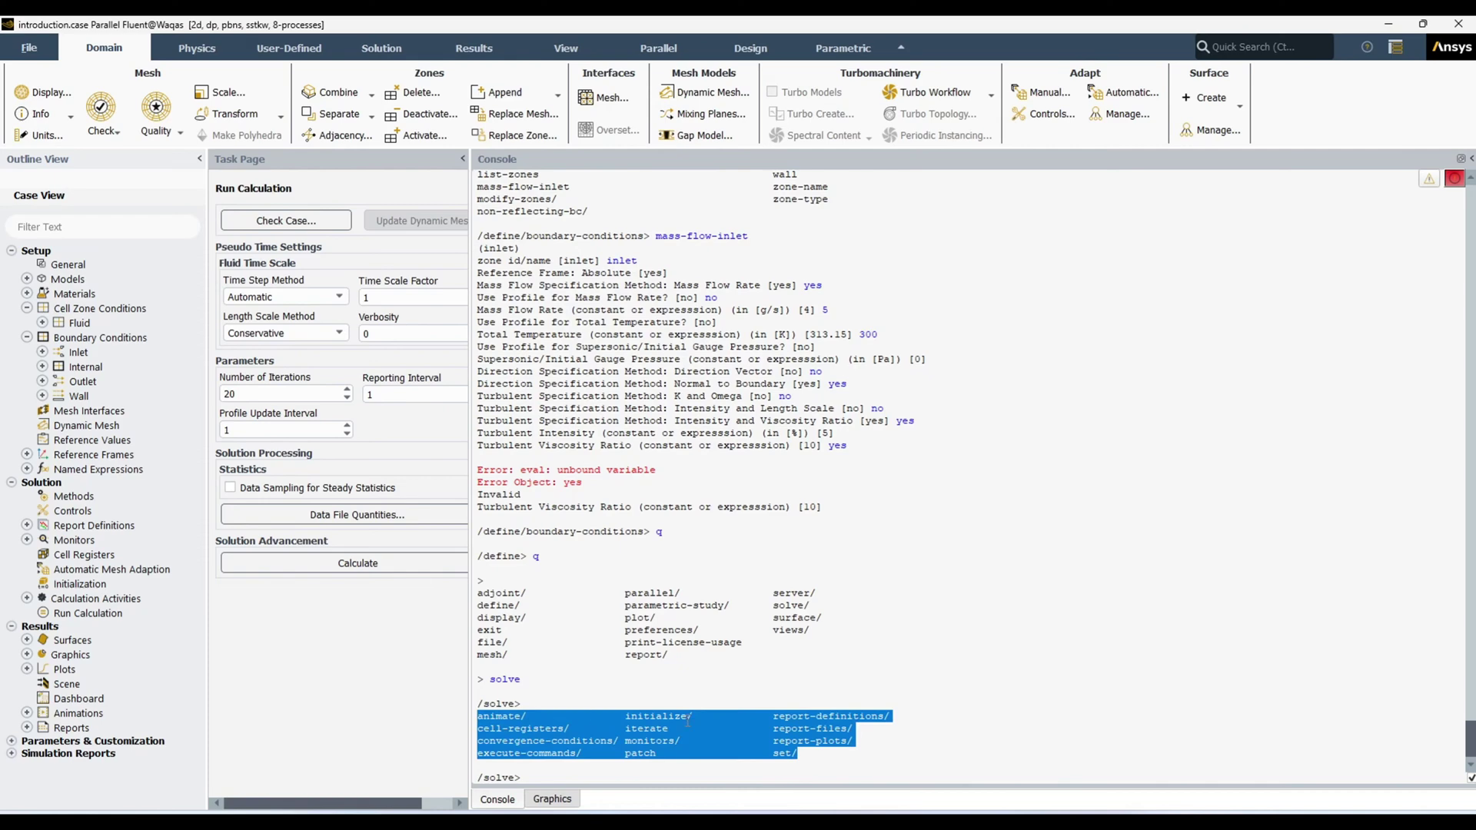
click(650, 723)
drag(625, 716, 696, 718)
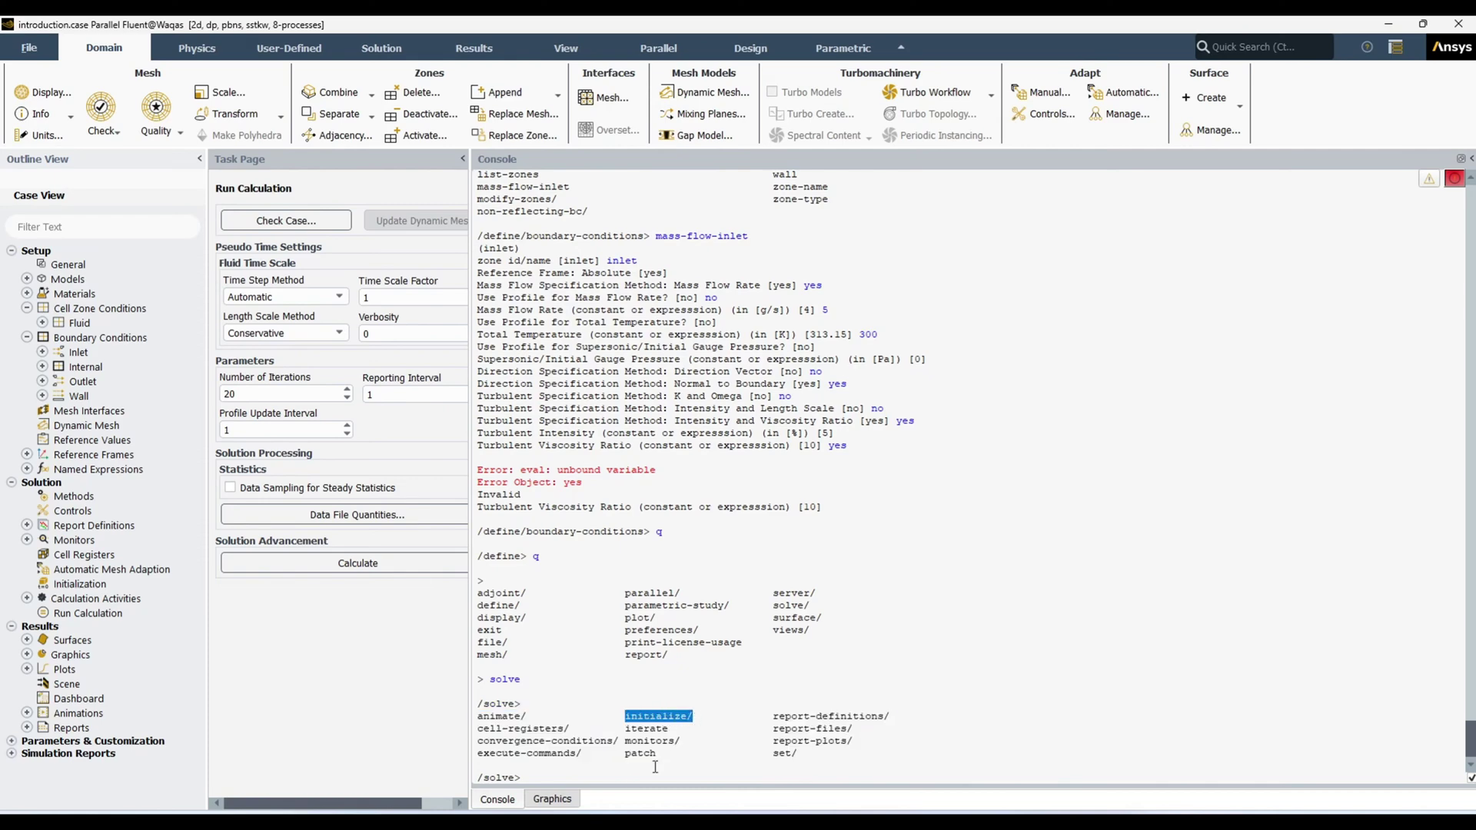
click(602, 772)
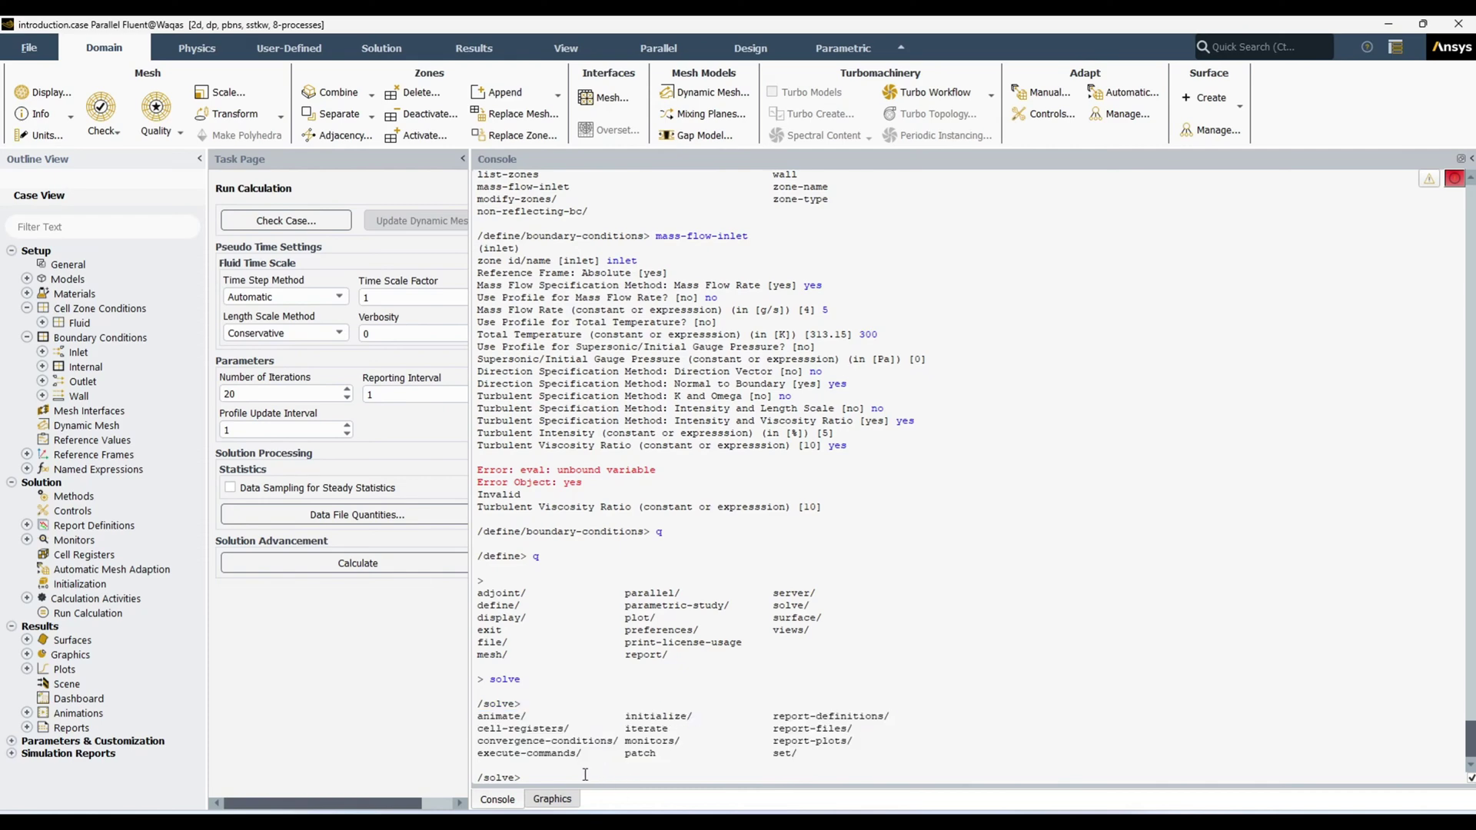
Enter the initialize submenu from the solve prompt with init and list its commands.
text(init)
key(Return)
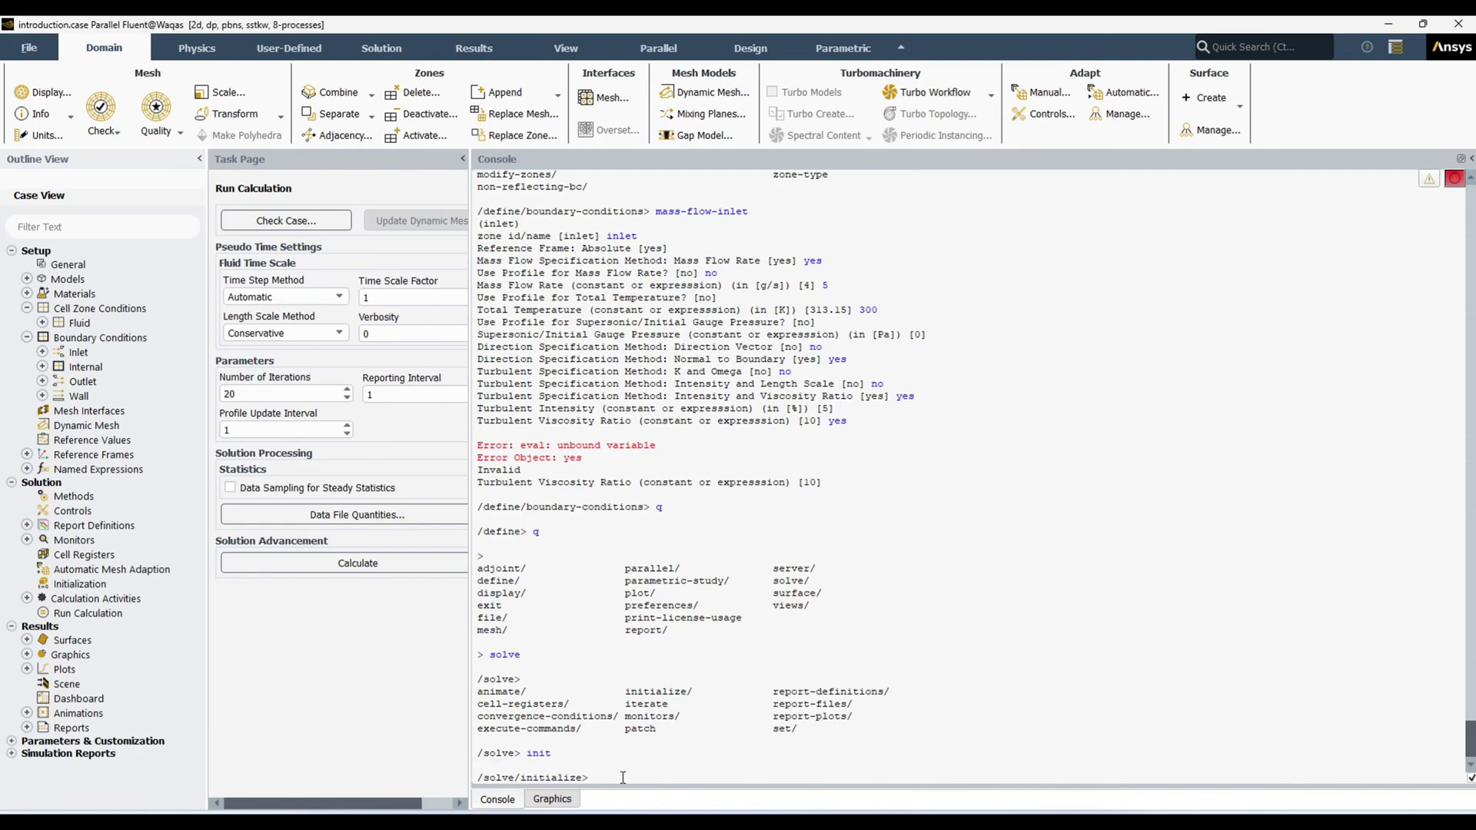
key(Return)
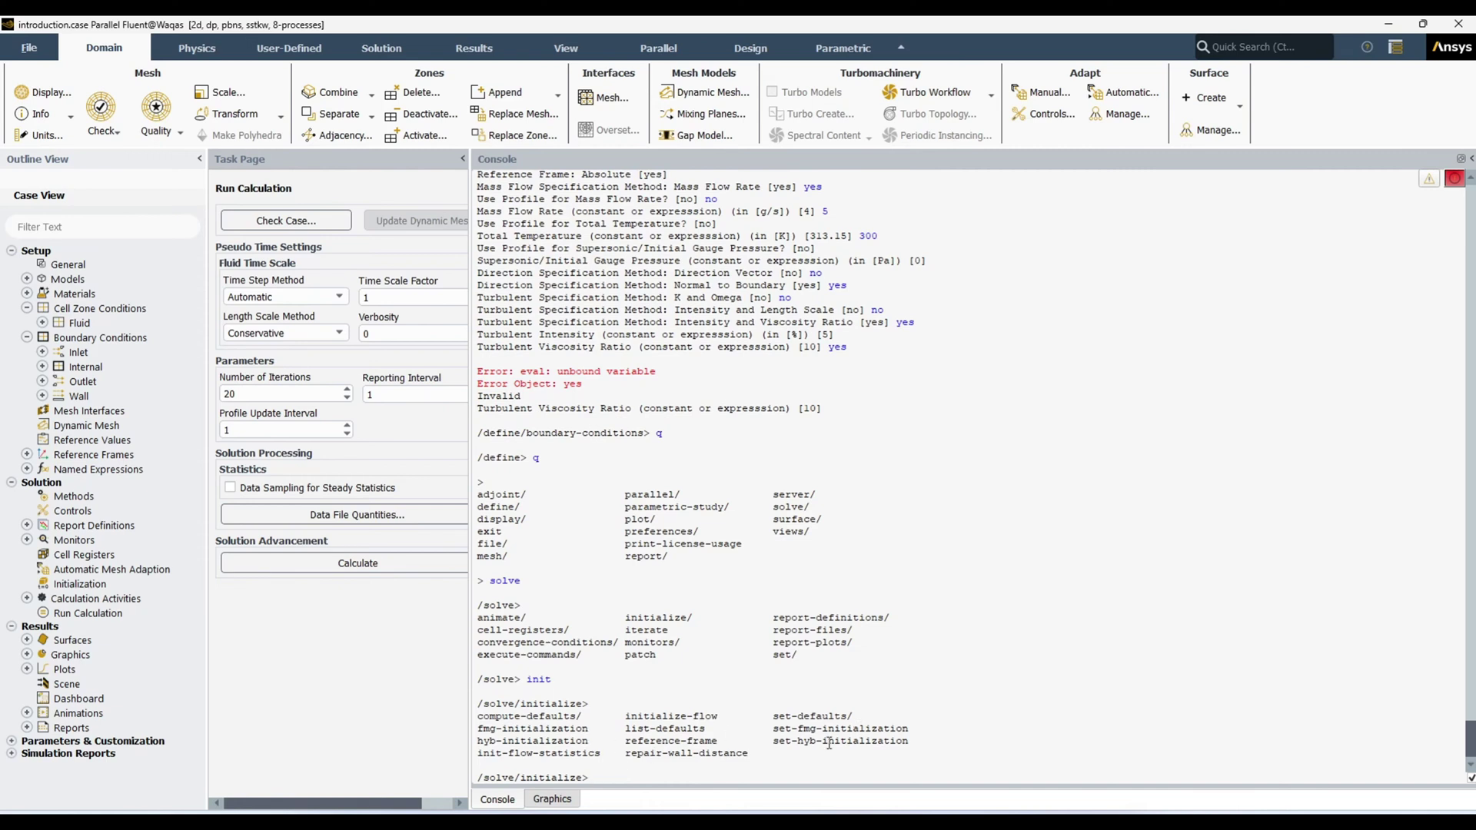
Compare the Solution Initialization methods and Compute from options with the initialize commands listed in the console.
click(91, 592)
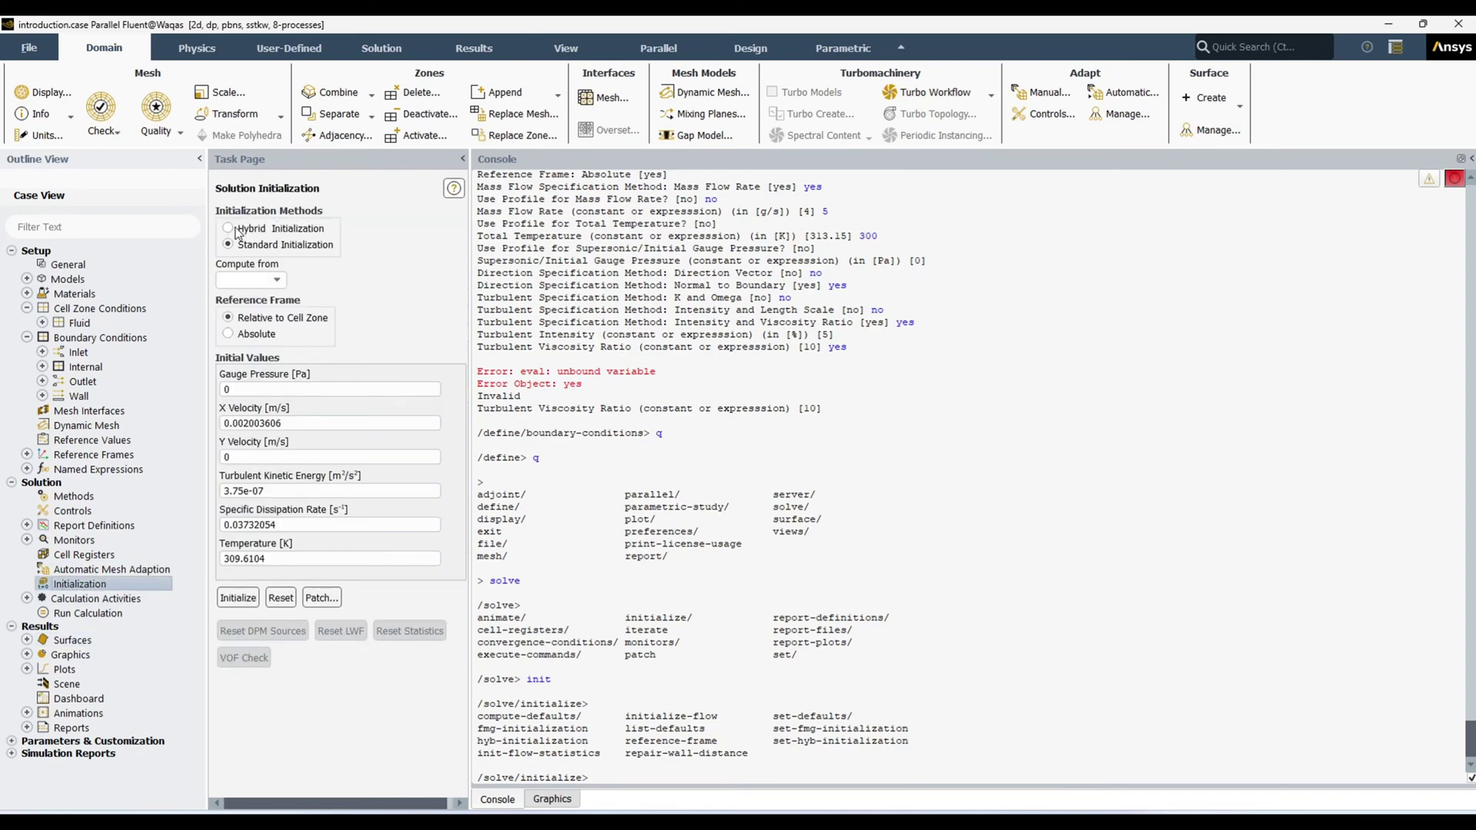
click(276, 281)
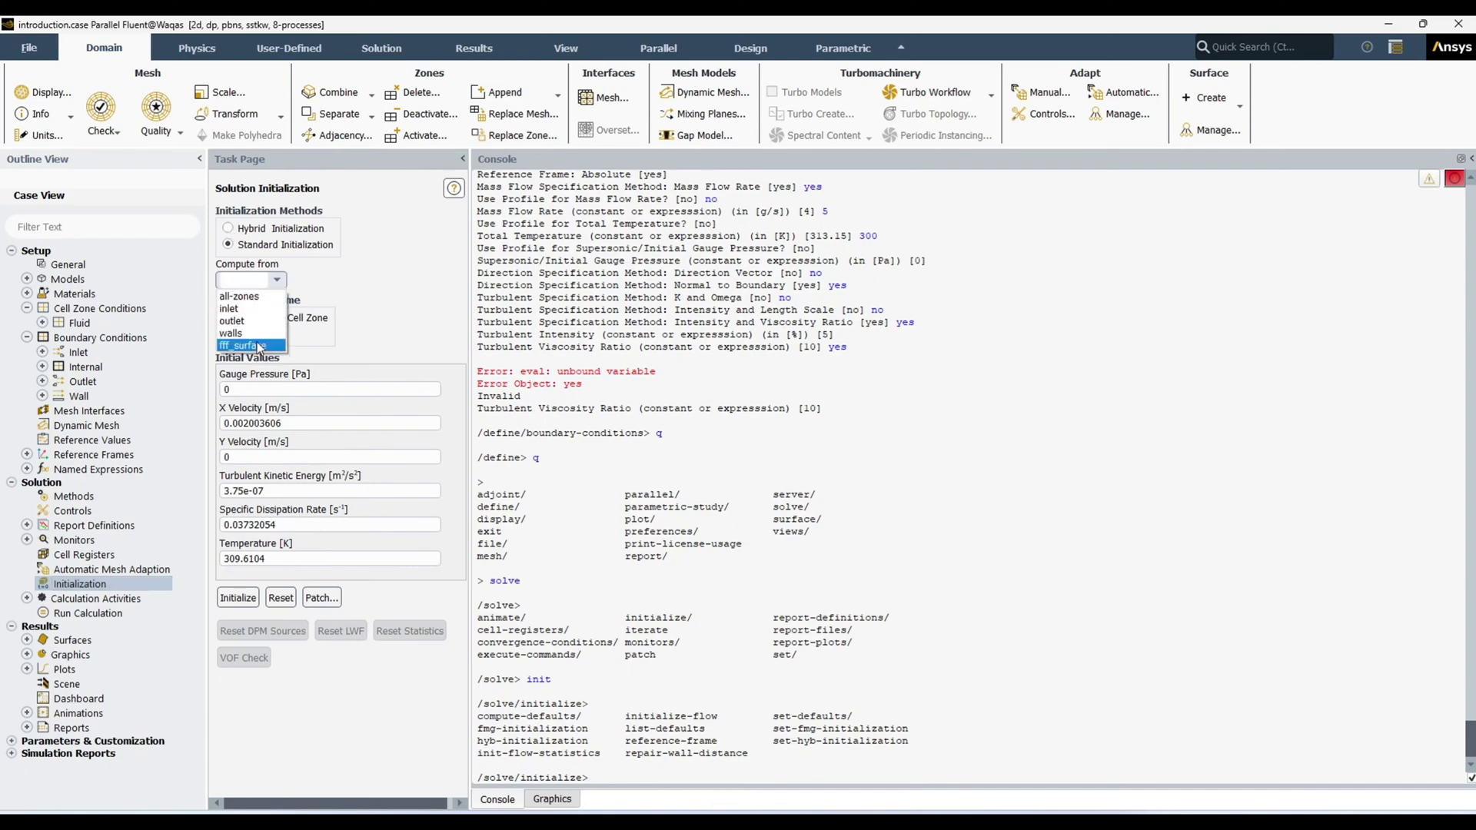
click(388, 296)
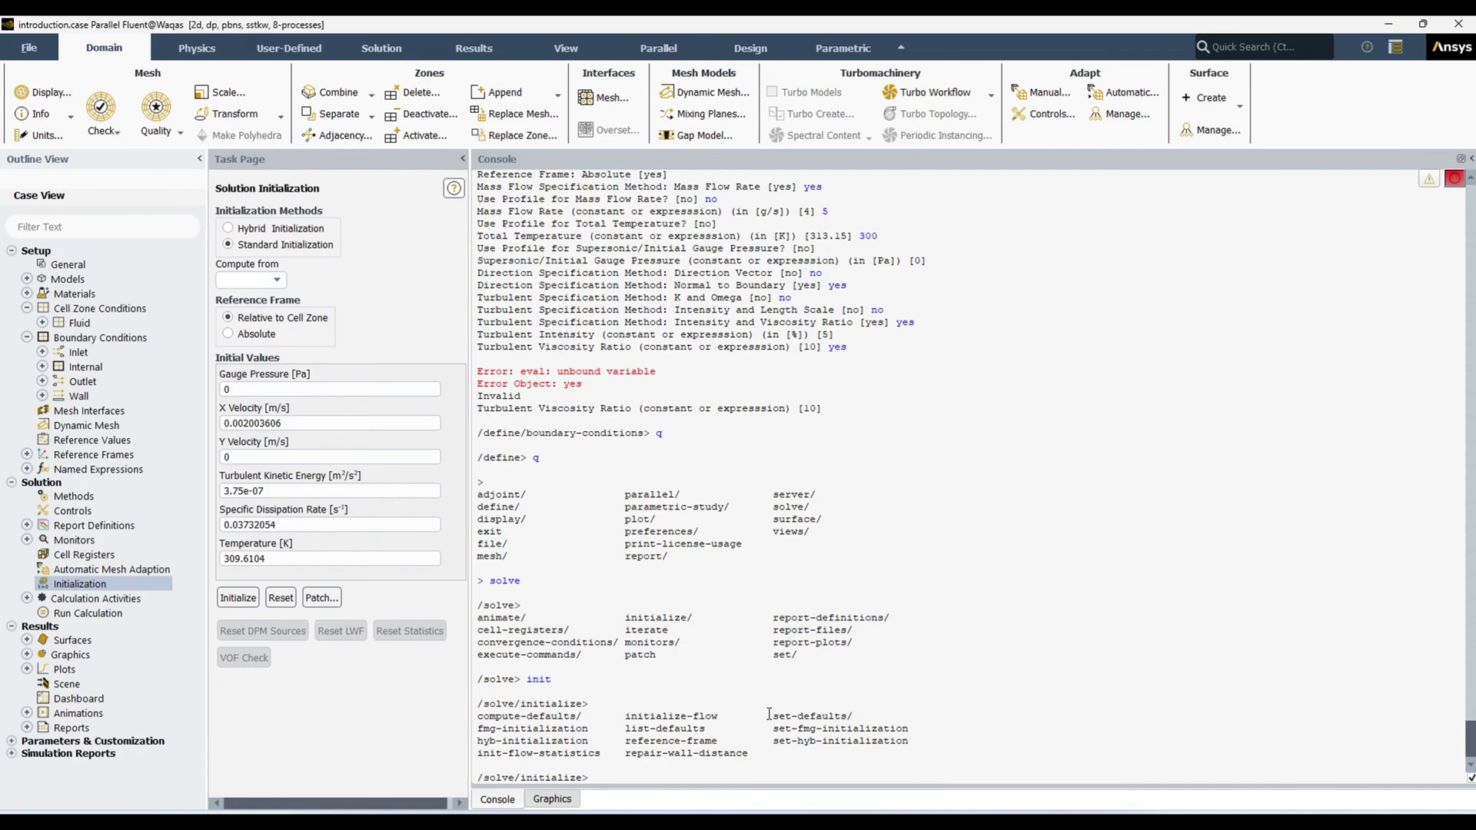
drag(768, 716, 841, 752)
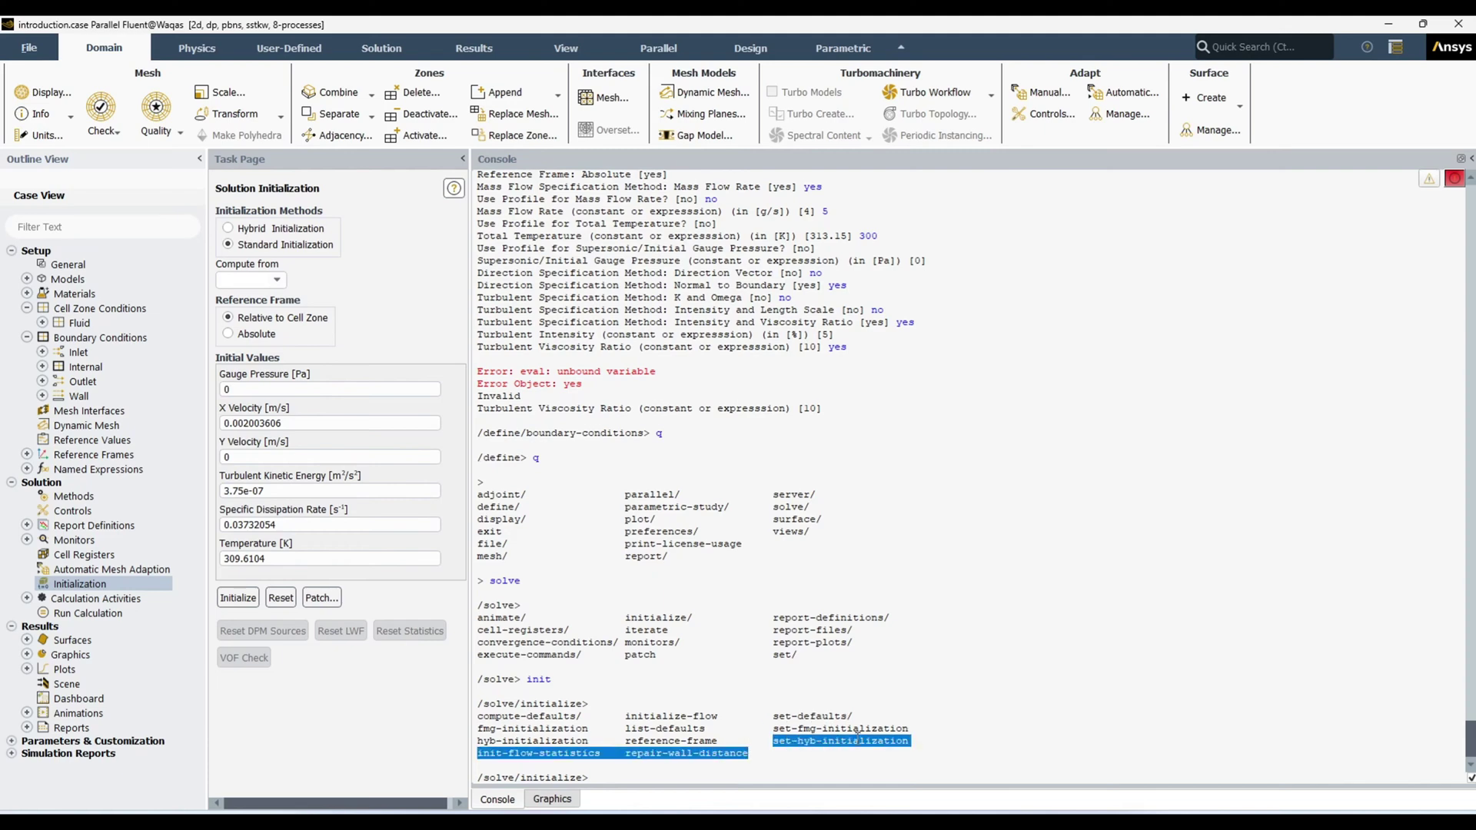
click(595, 773)
drag(478, 741, 598, 737)
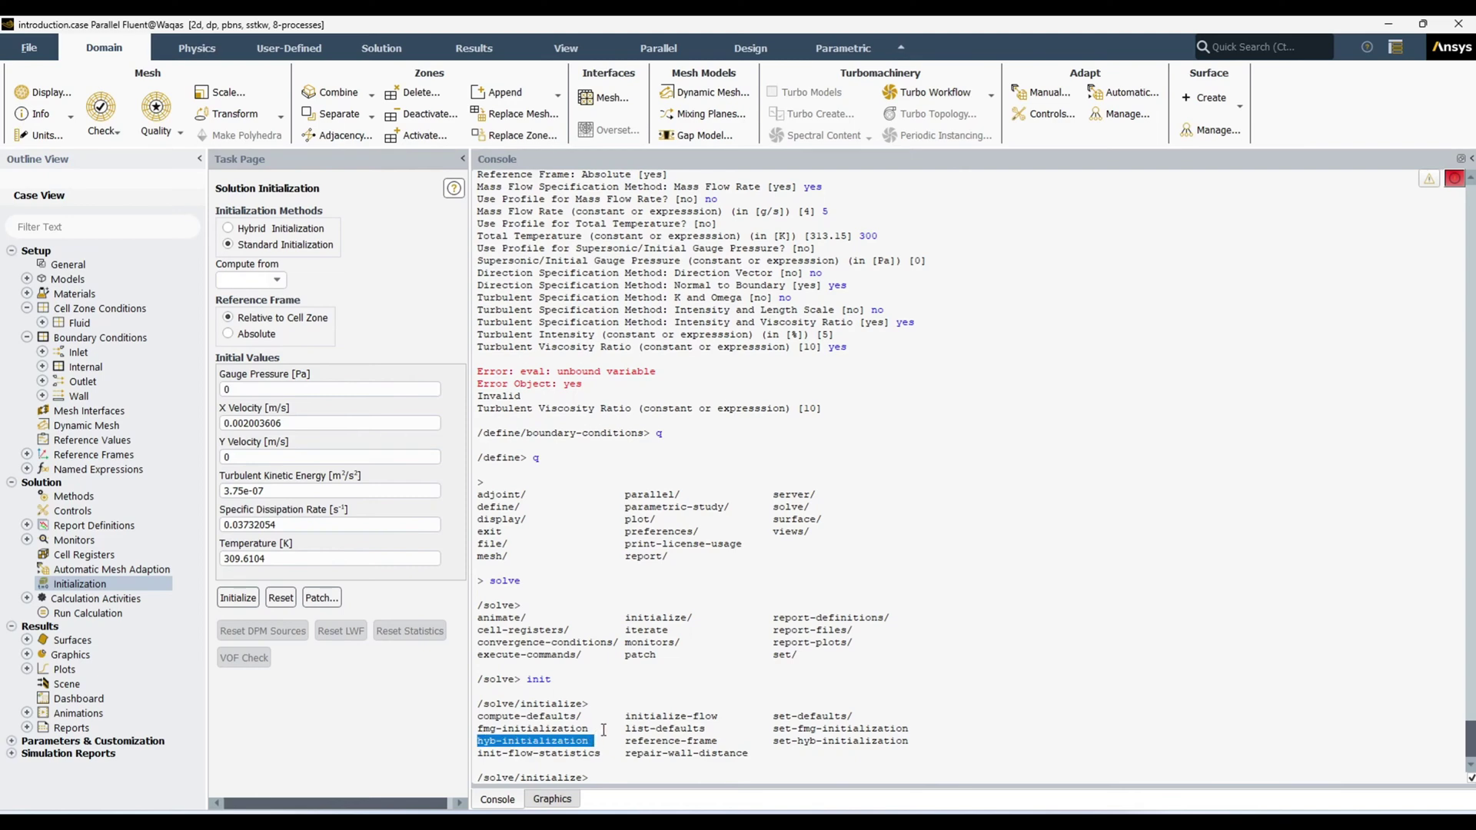
click(632, 781)
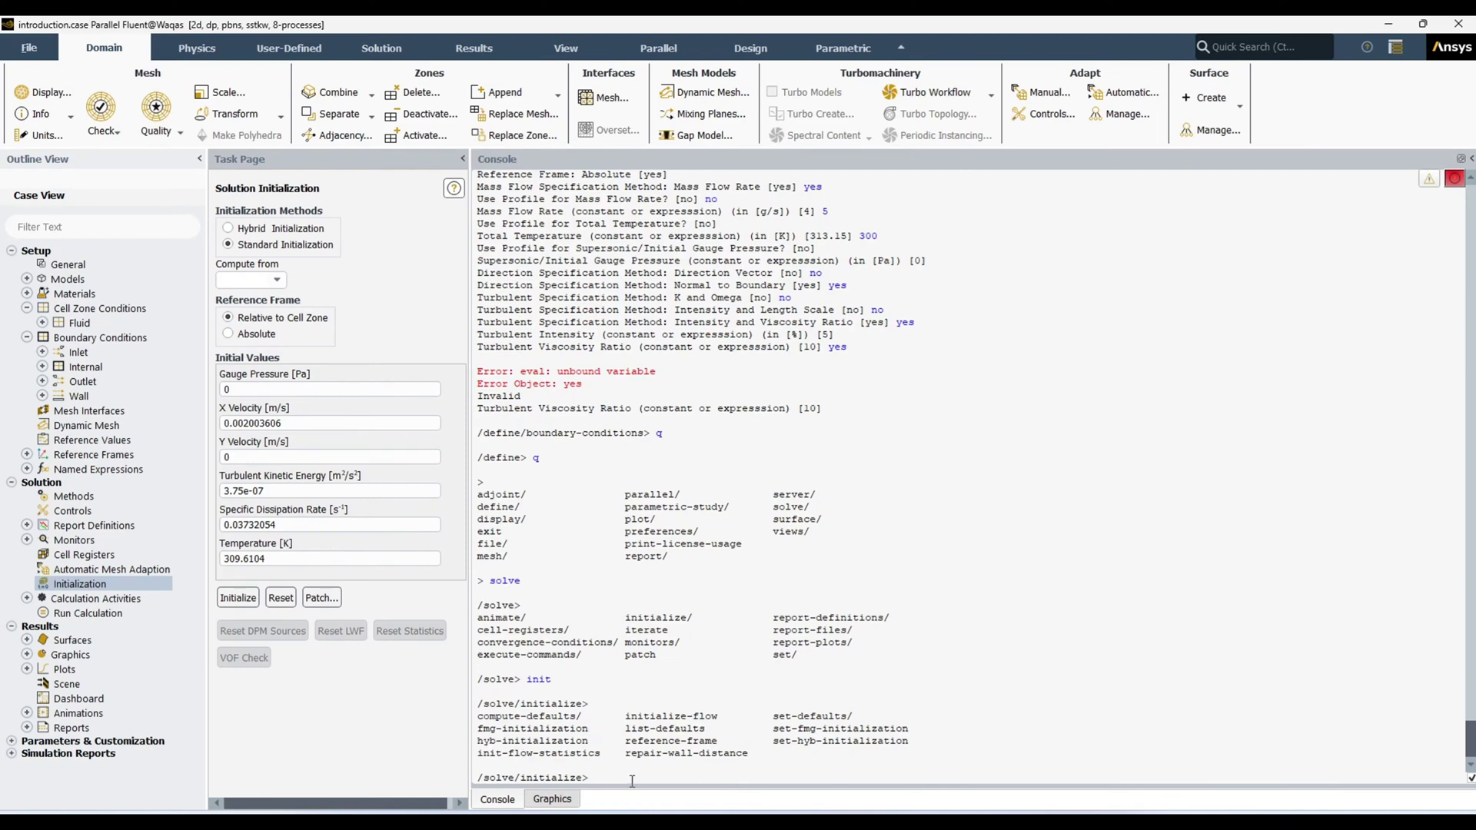
Compute the initialization defaults from all-zones through the compute-defaults submenu and quit back to the initialize submenu.
text(compute-defaults/)
key(Return)
text(all-zones)
key(Return)
text(q)
key(Return)
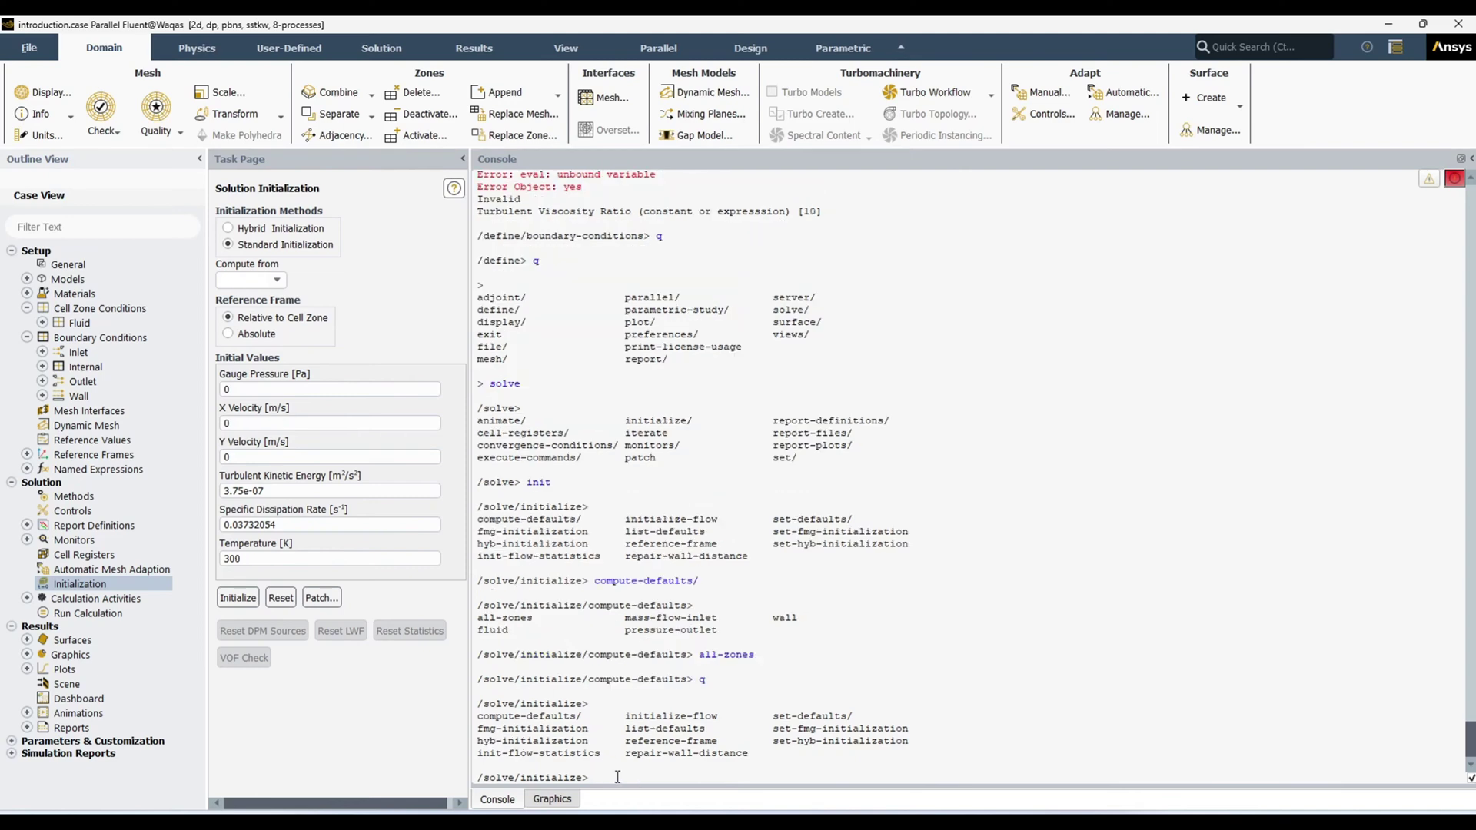
Run hyb-initialization from the console and answer yes to discarding the current data.
text(hyb-initialization)
key(Return)
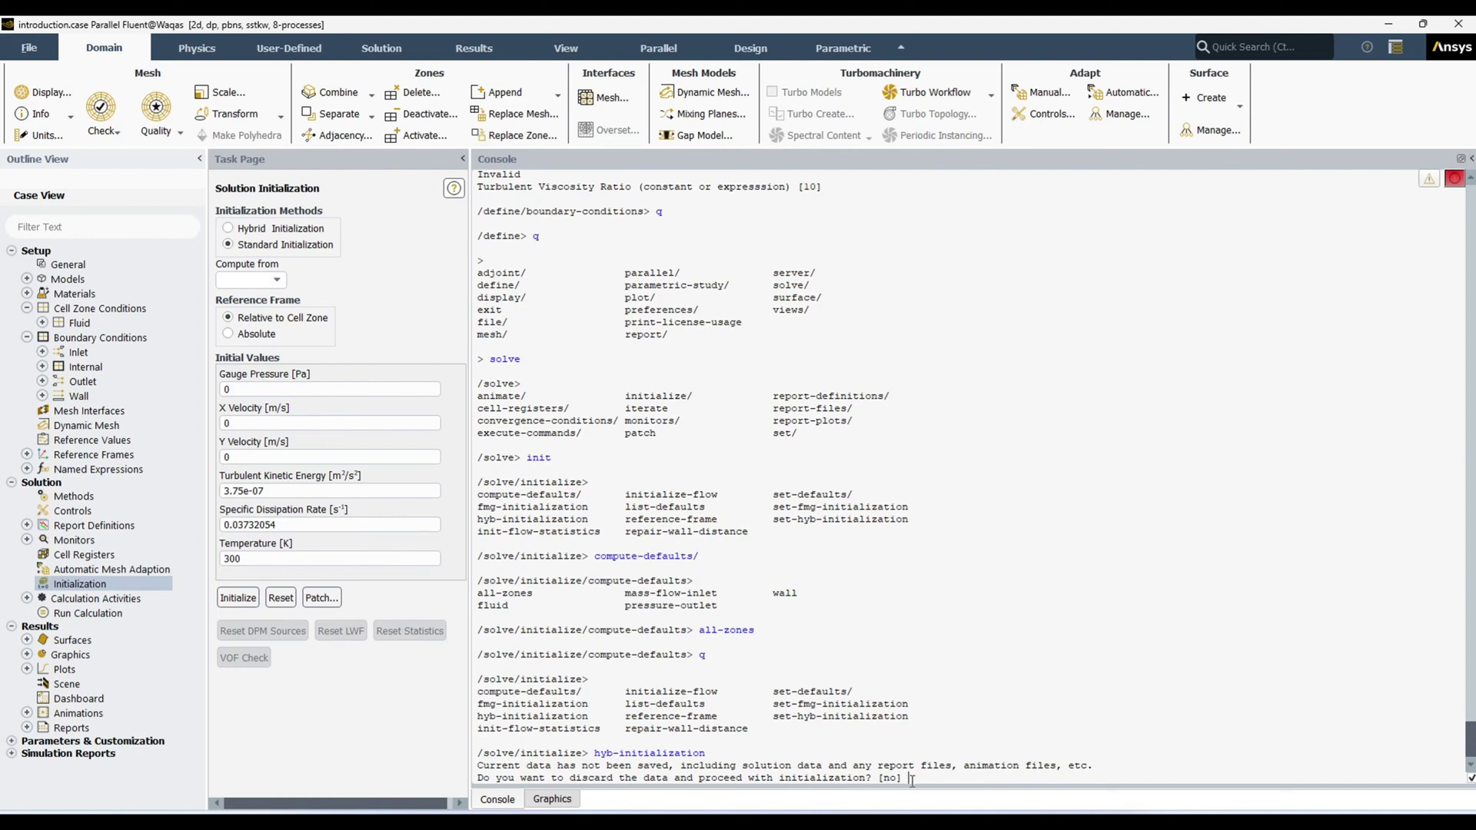
text(yes)
key(Return)
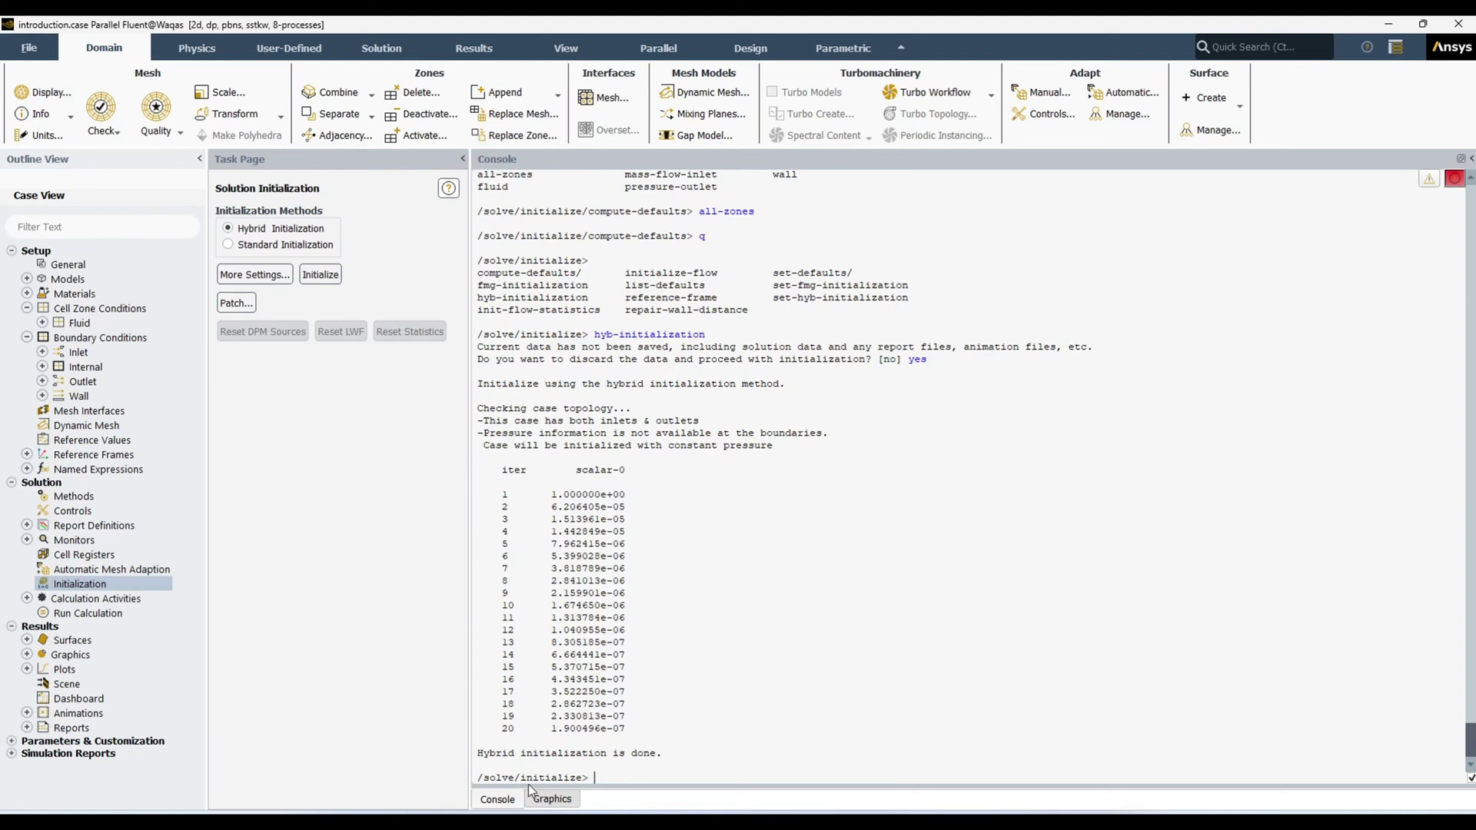
Quit the initialize submenu with q and locate the iterate command in the solve list.
text(q)
key(Return)
drag(620, 729, 671, 729)
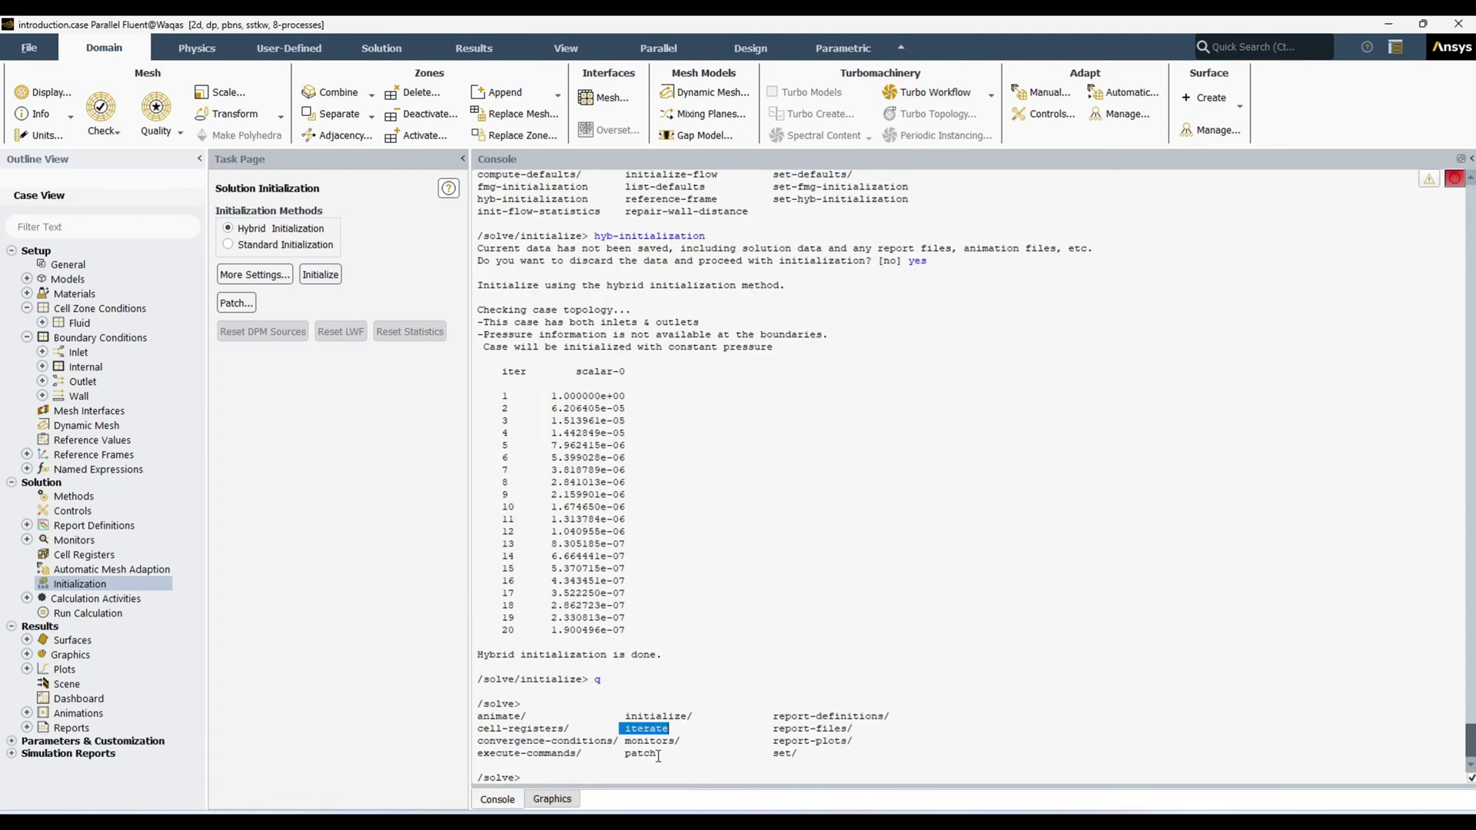
click(623, 779)
text(iterare)
key(Return)
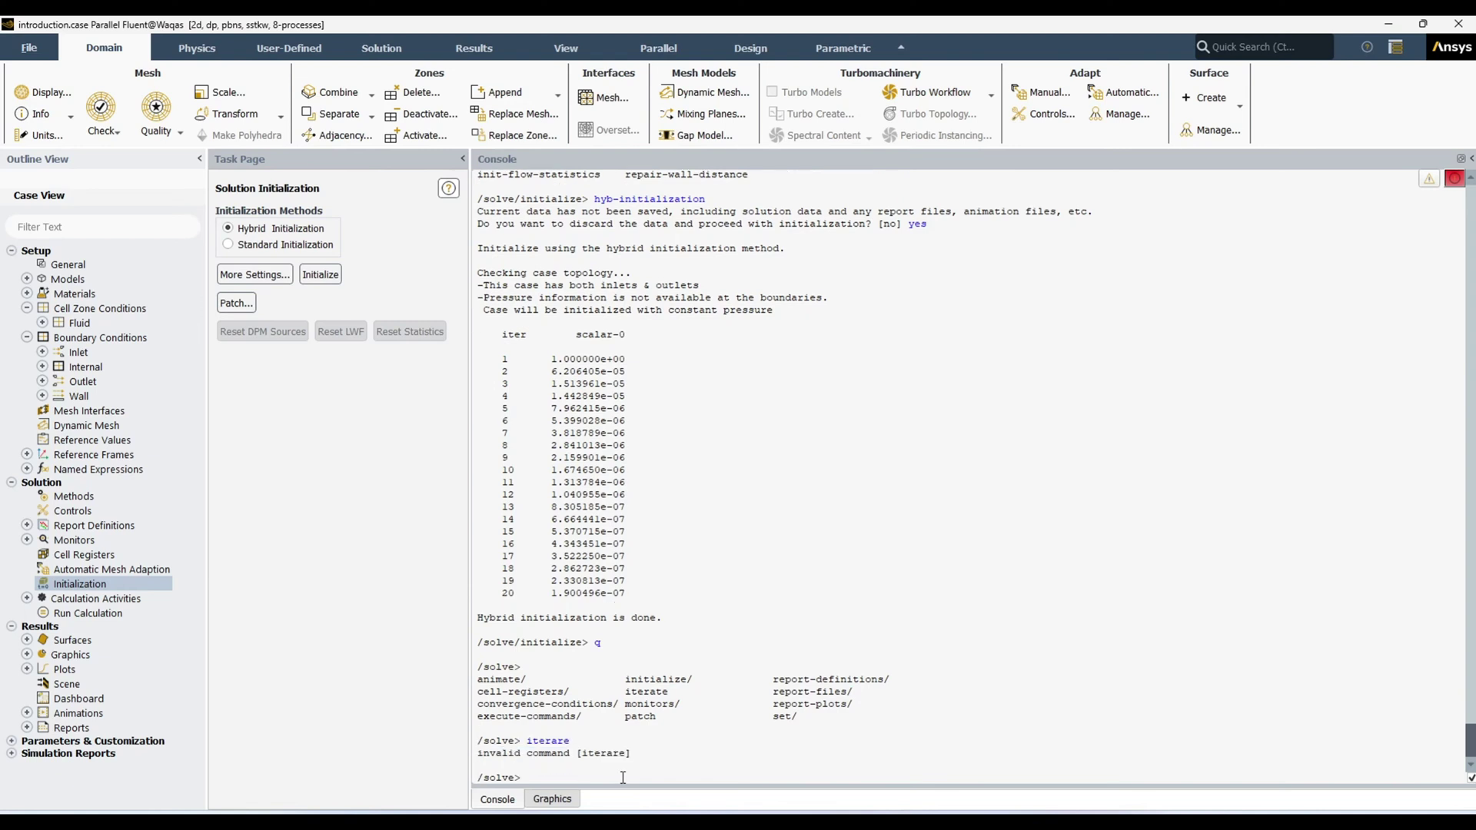
Run the calculation from the solve prompt with iter for 50 iterations.
text(iter)
drag(526, 741, 566, 743)
drag(621, 693, 761, 704)
click(612, 769)
key(Return)
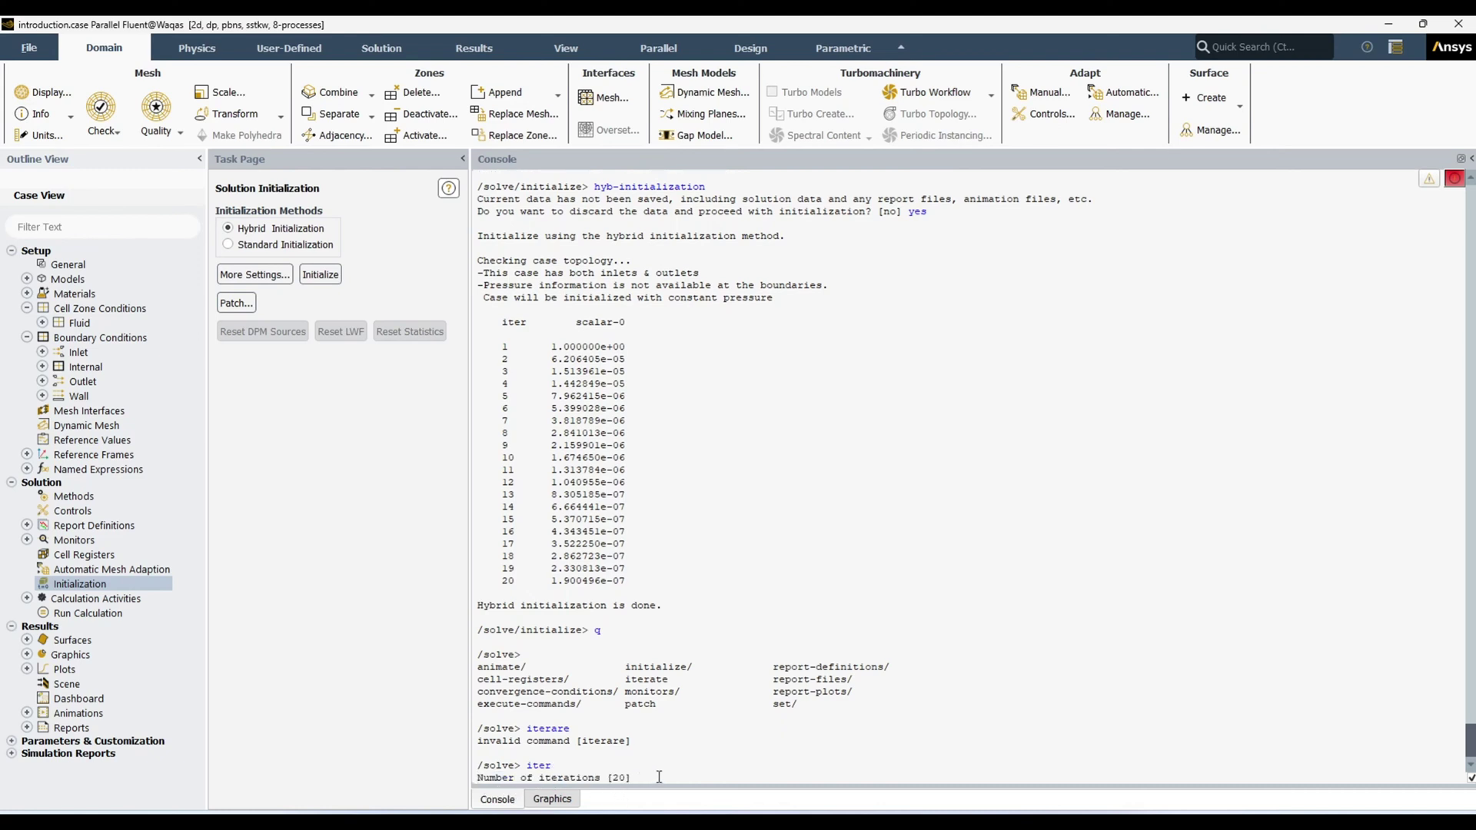
text(50)
key(Return)
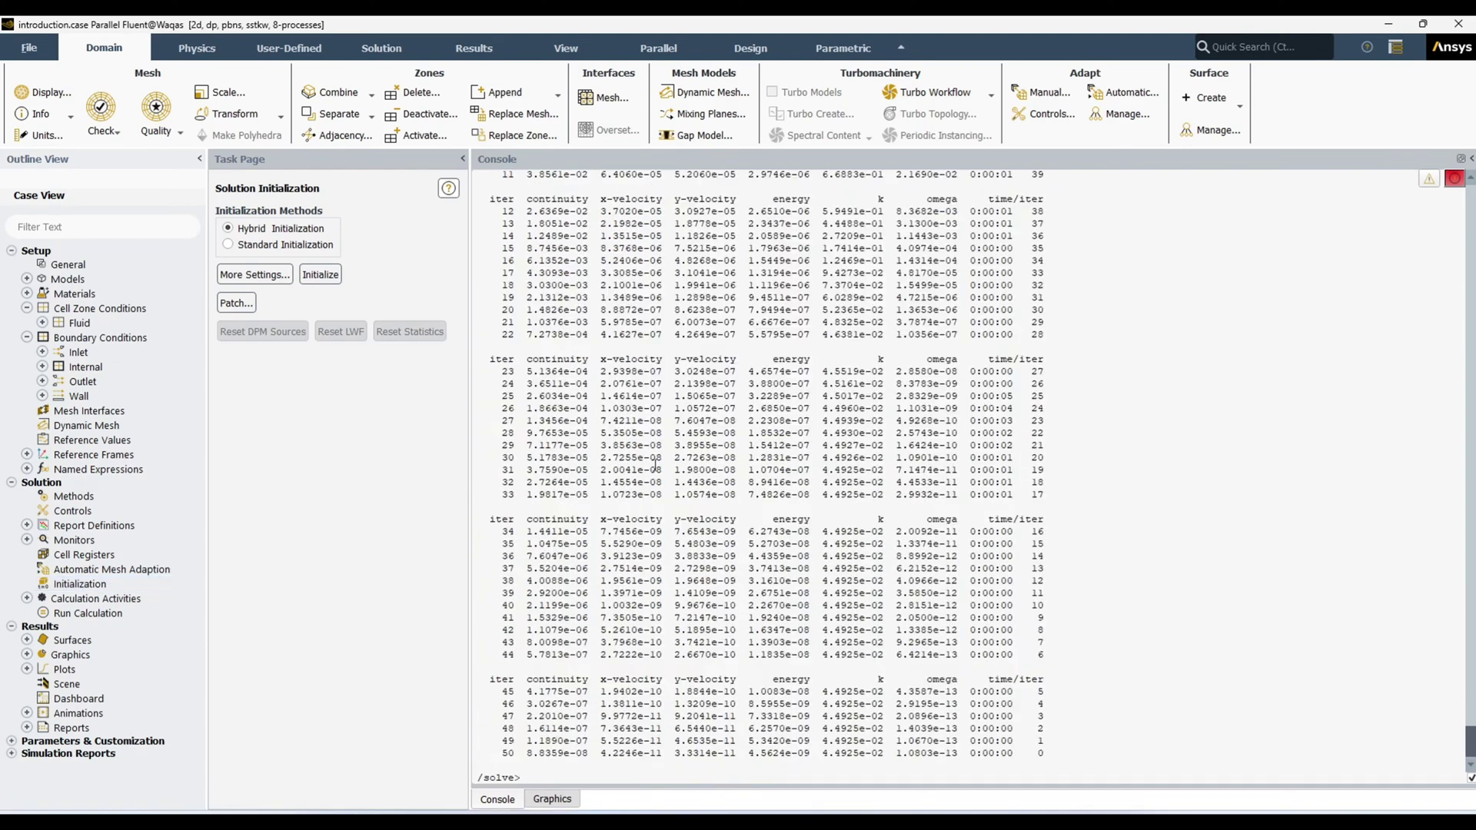
Set the existing contour-1 to Temperature, Static Temperature, and save and display it.
click(27, 539)
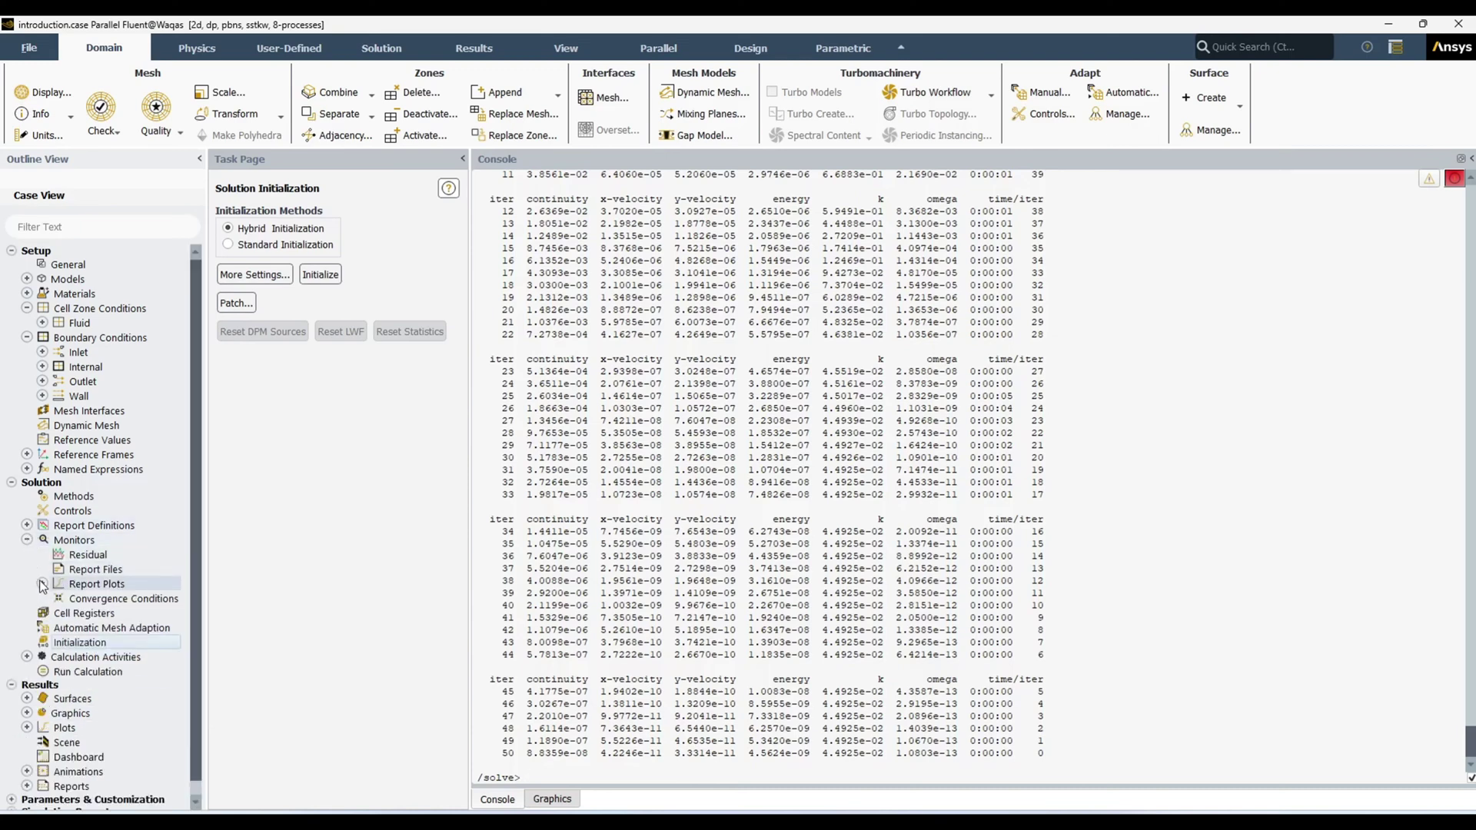
click(27, 540)
click(27, 655)
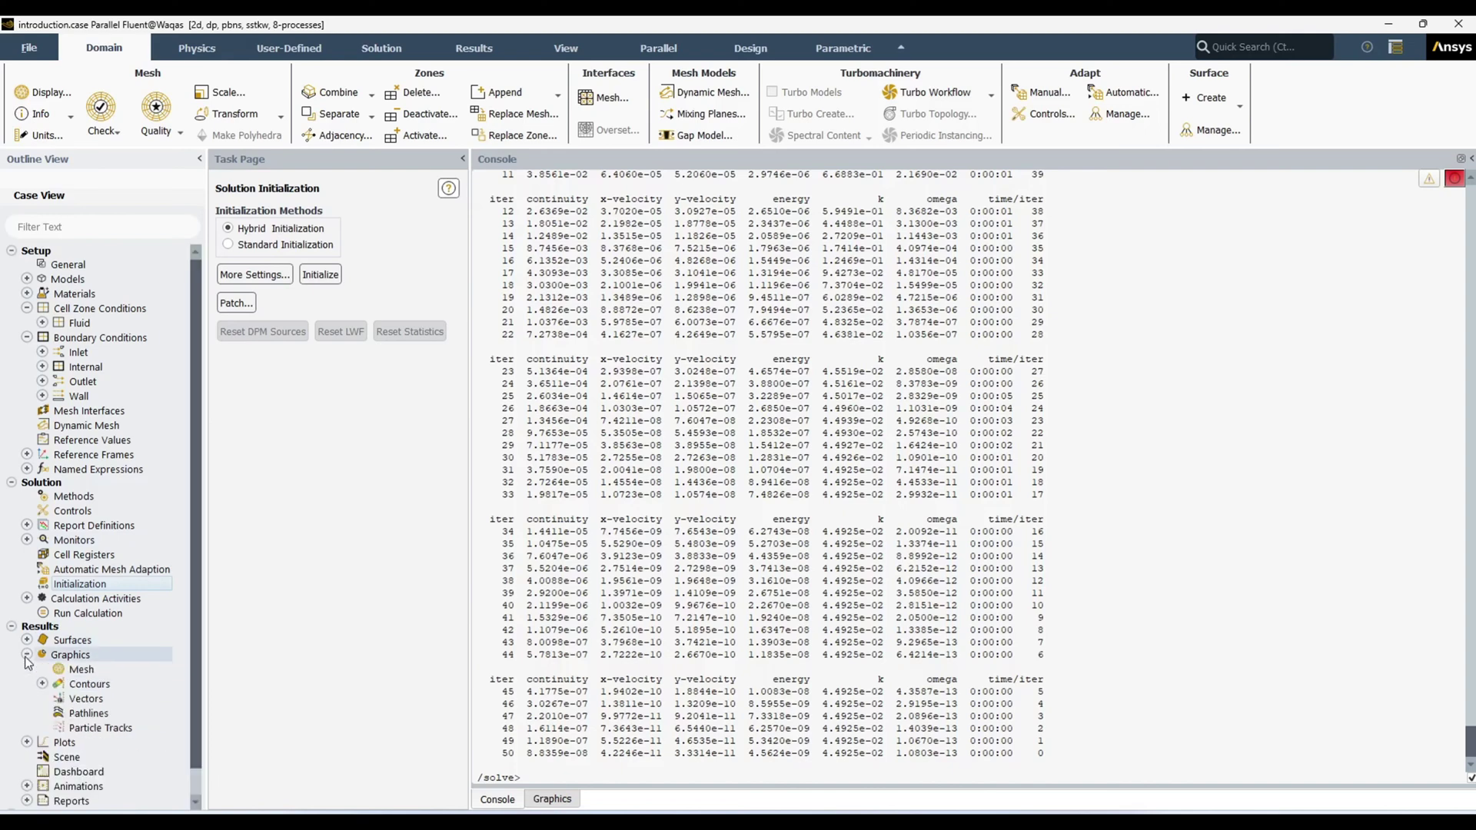
click(42, 684)
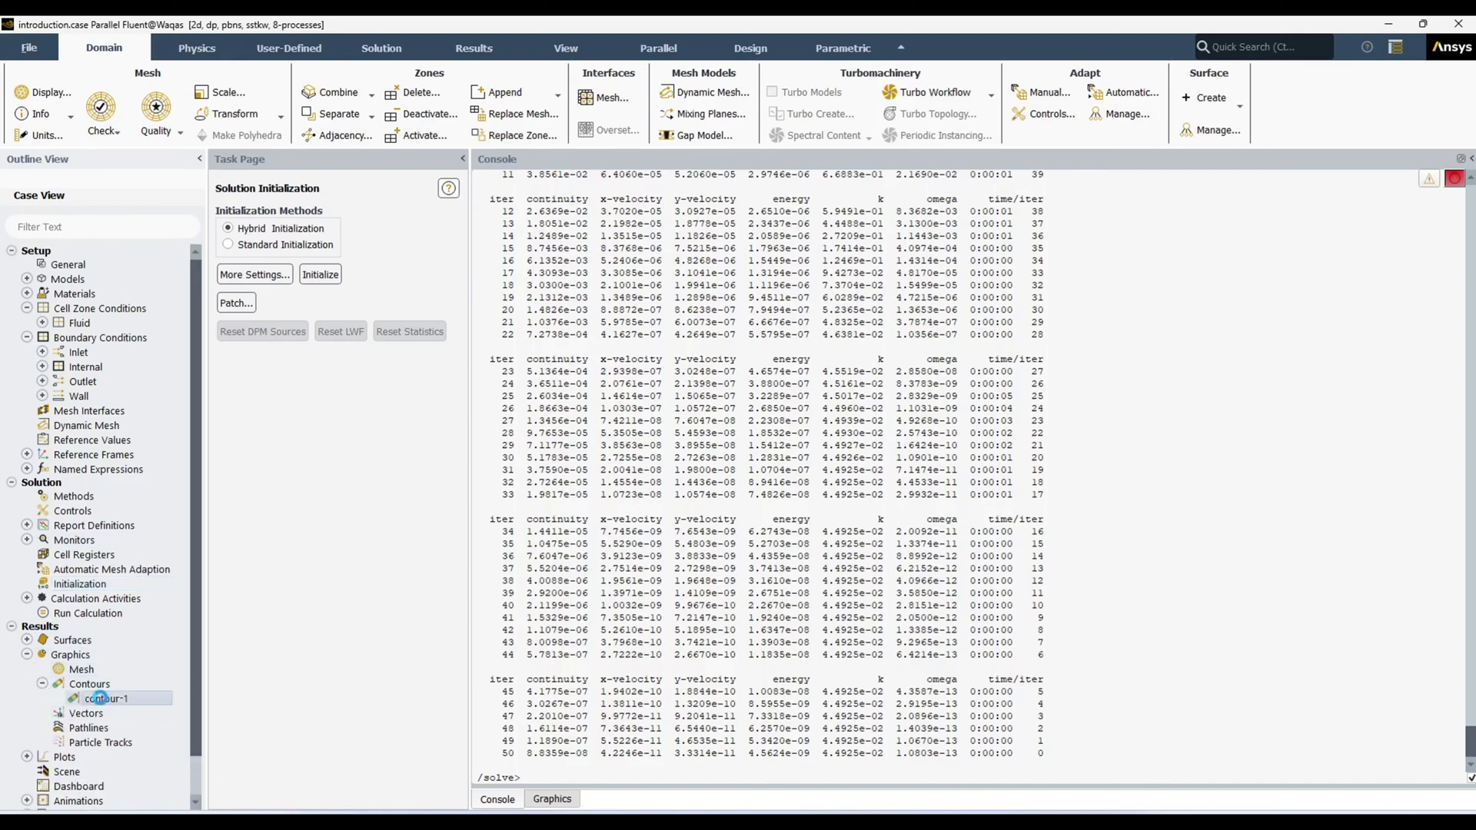
double_click(102, 699)
click(580, 466)
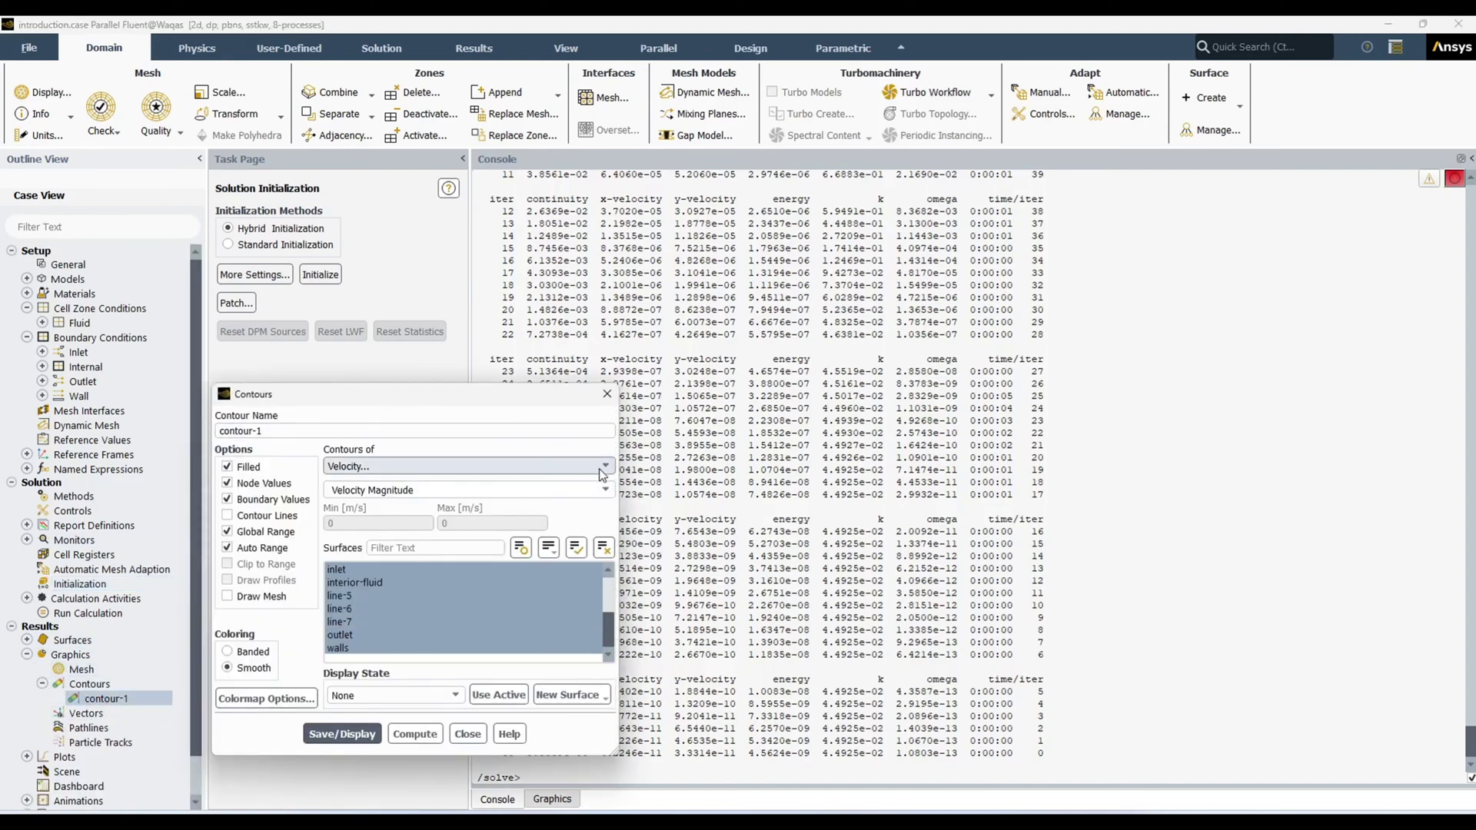
click(500, 531)
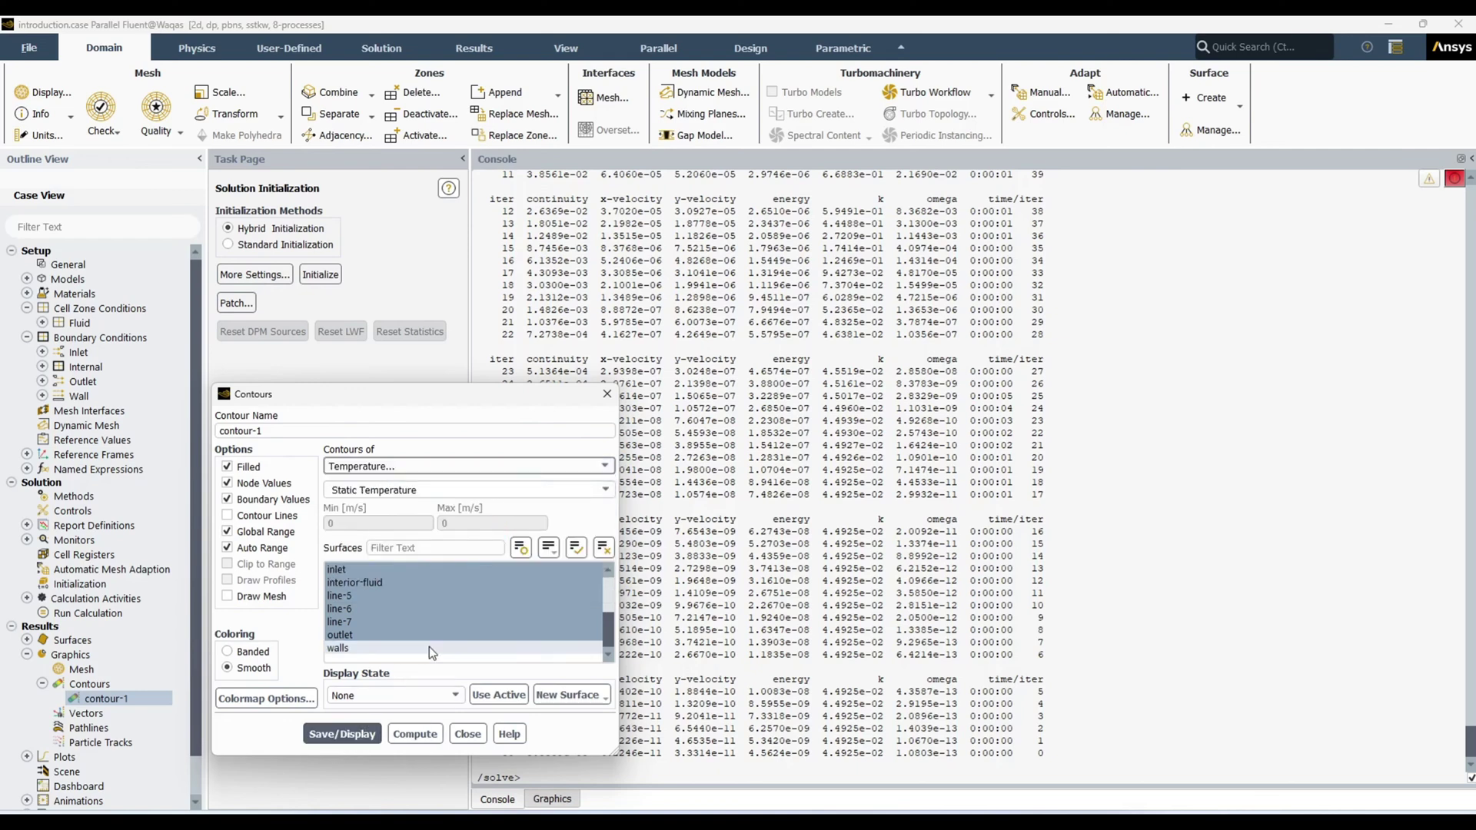
click(342, 734)
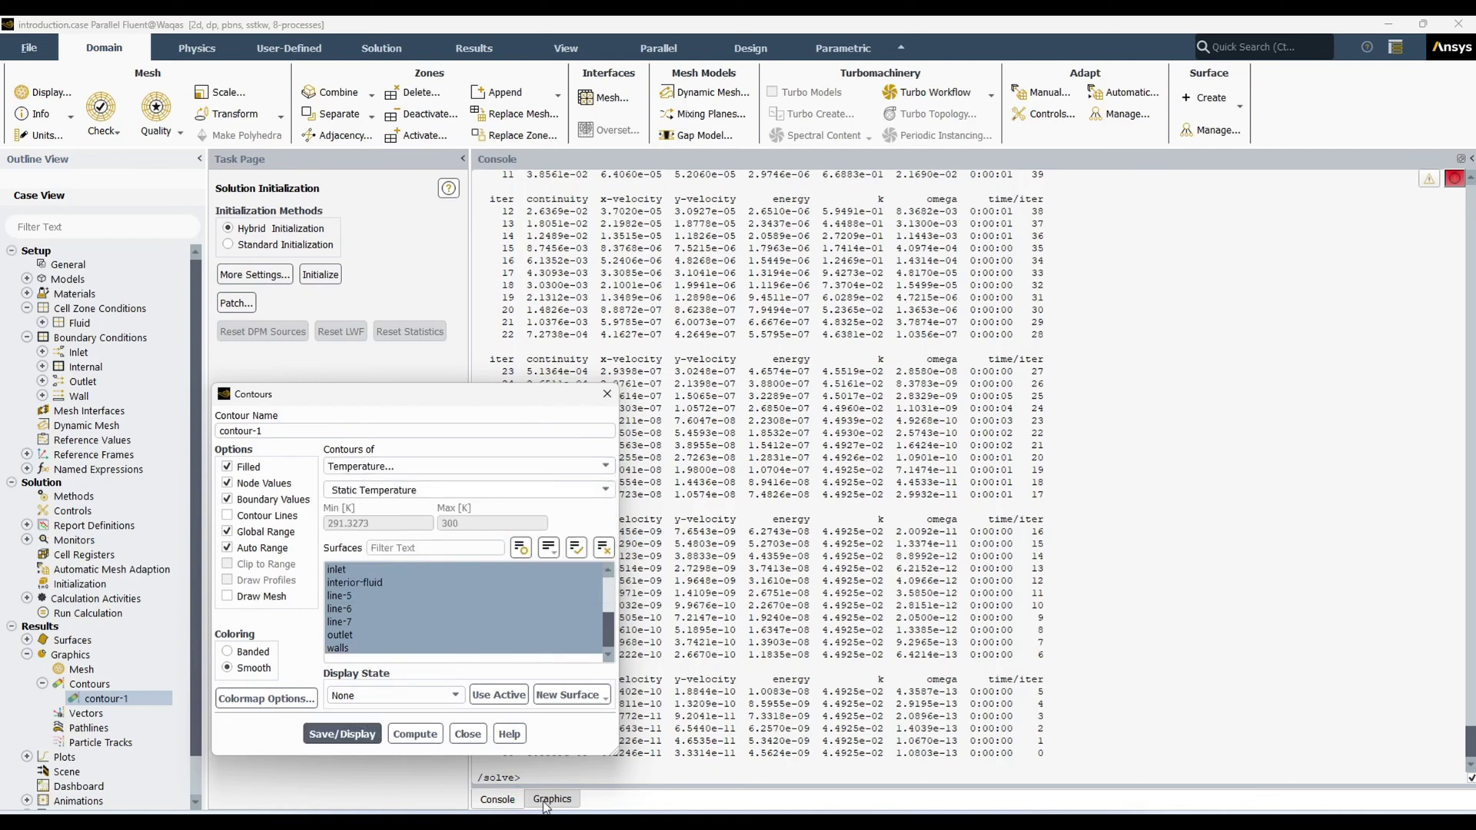
Inspect the static temperature contour across the channels in the graphics window and close the Contours dialog.
scroll(972, 463, up, 3)
scroll(928, 460, down, 5)
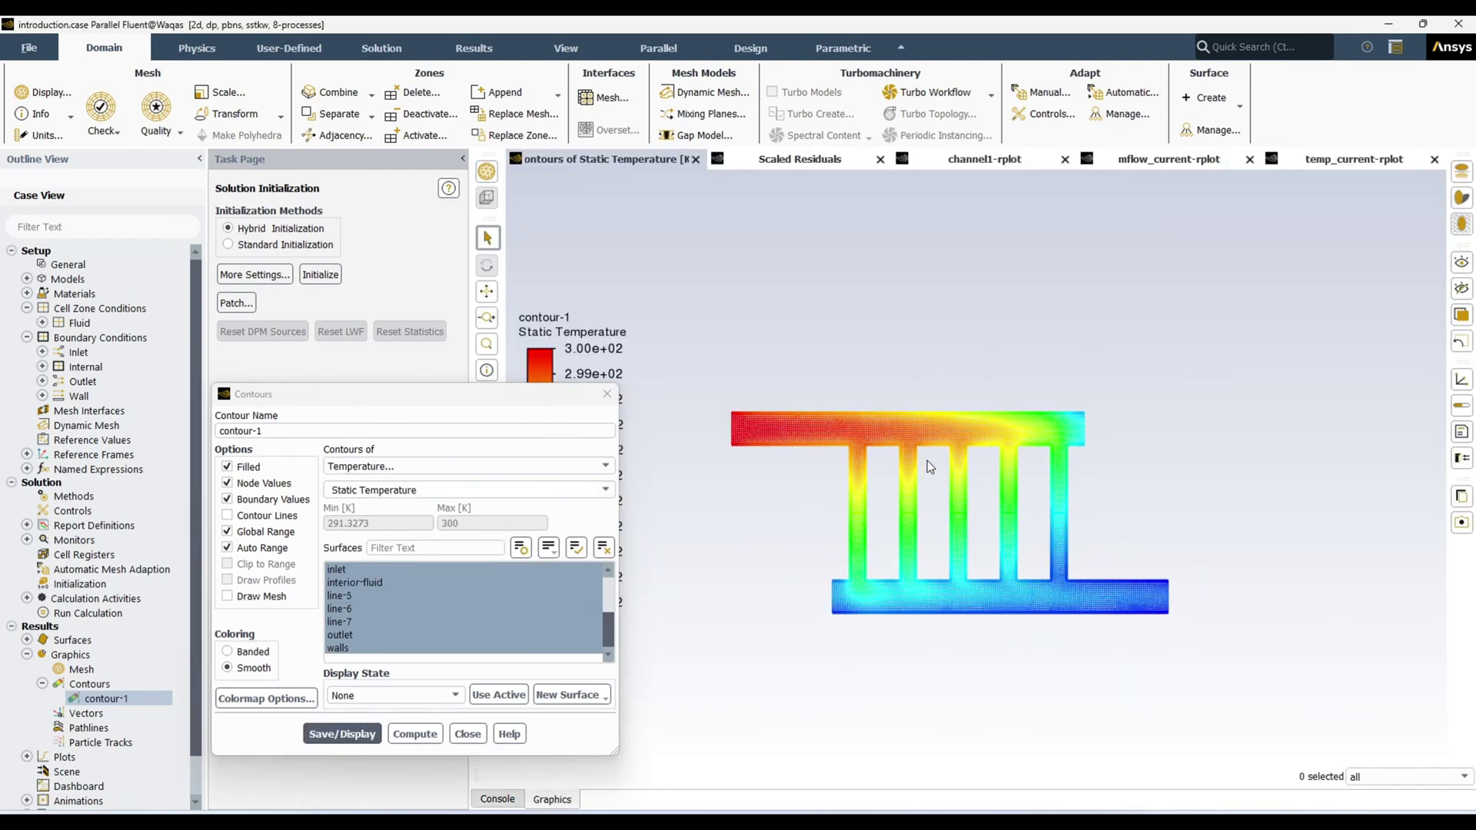
scroll(867, 444, up, 3)
scroll(862, 445, up, 2)
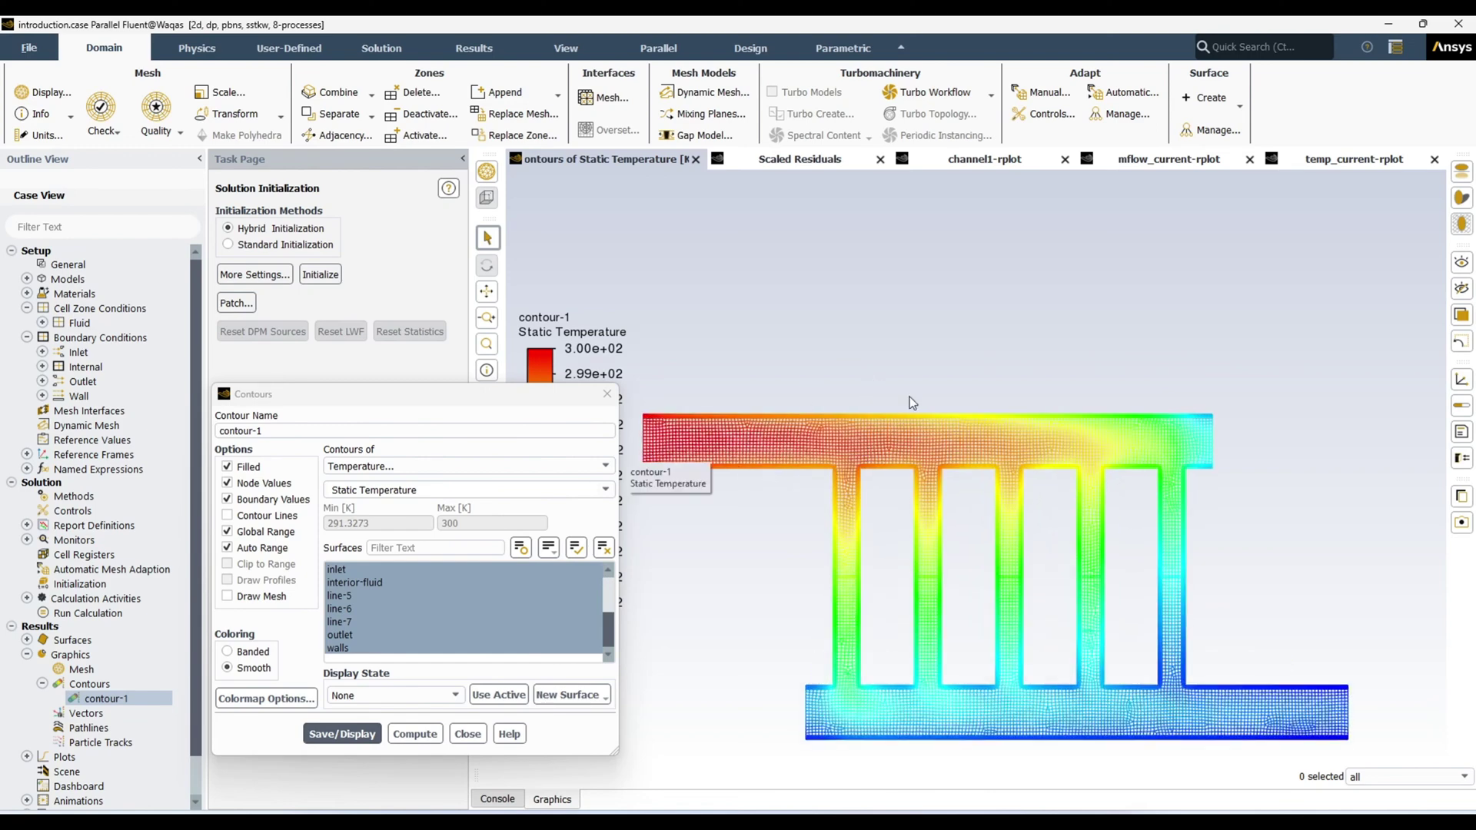
click(467, 733)
Open the settings of the walls boundary to check them and close them again.
click(43, 396)
double_click(123, 426)
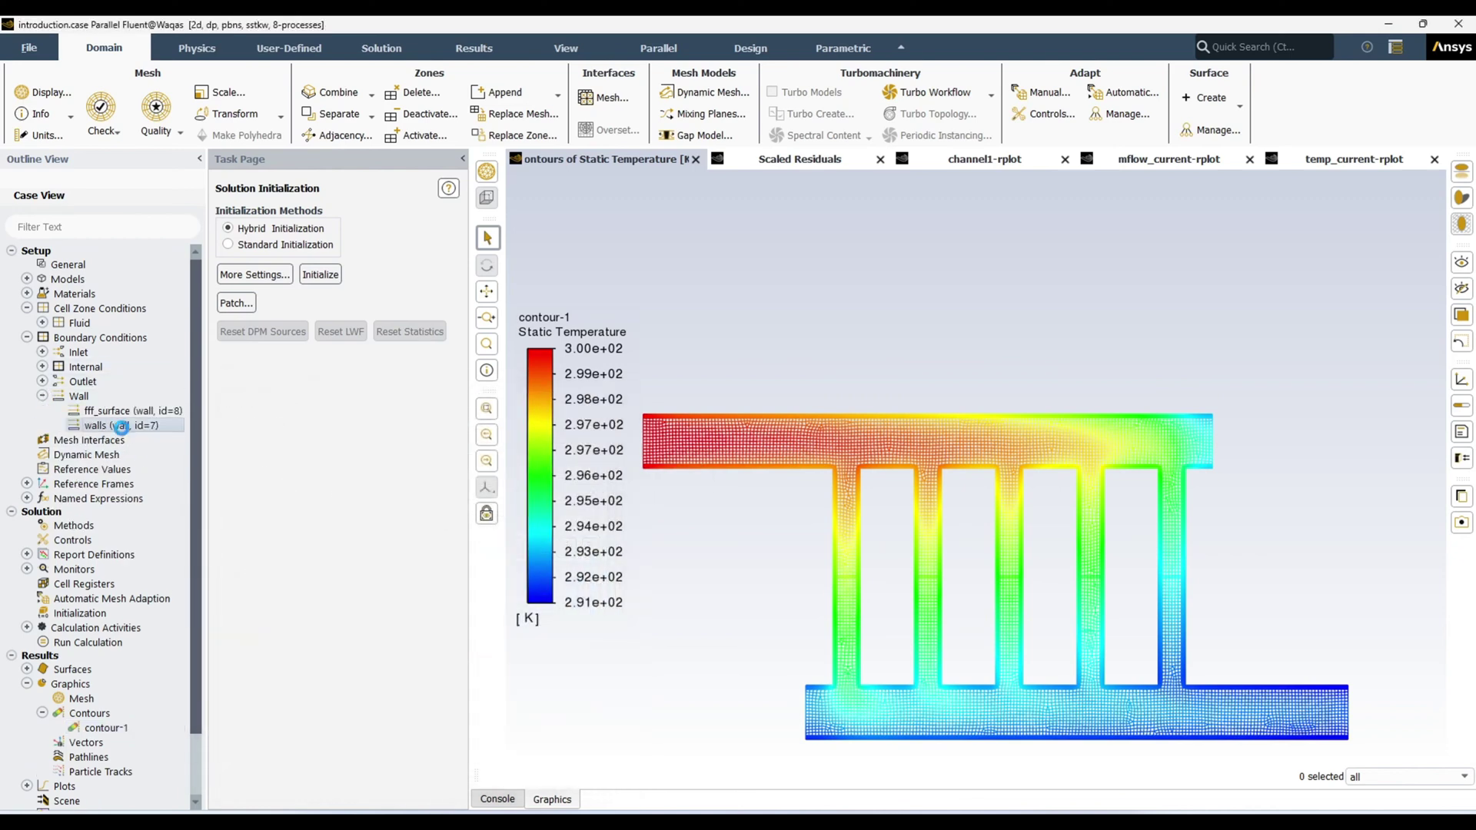
click(770, 394)
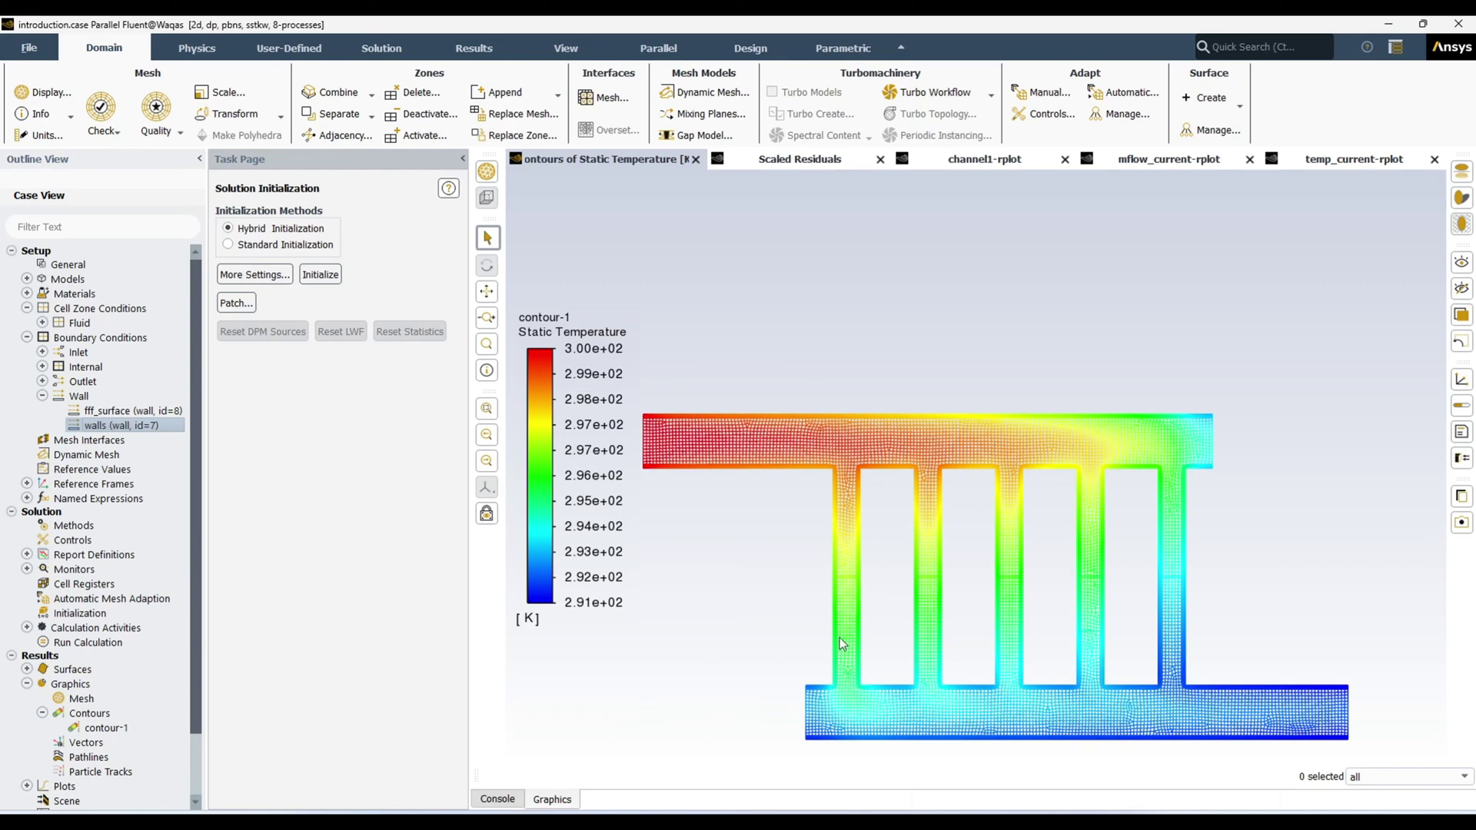
Return to the console and quit the solve submenu with q.
click(498, 801)
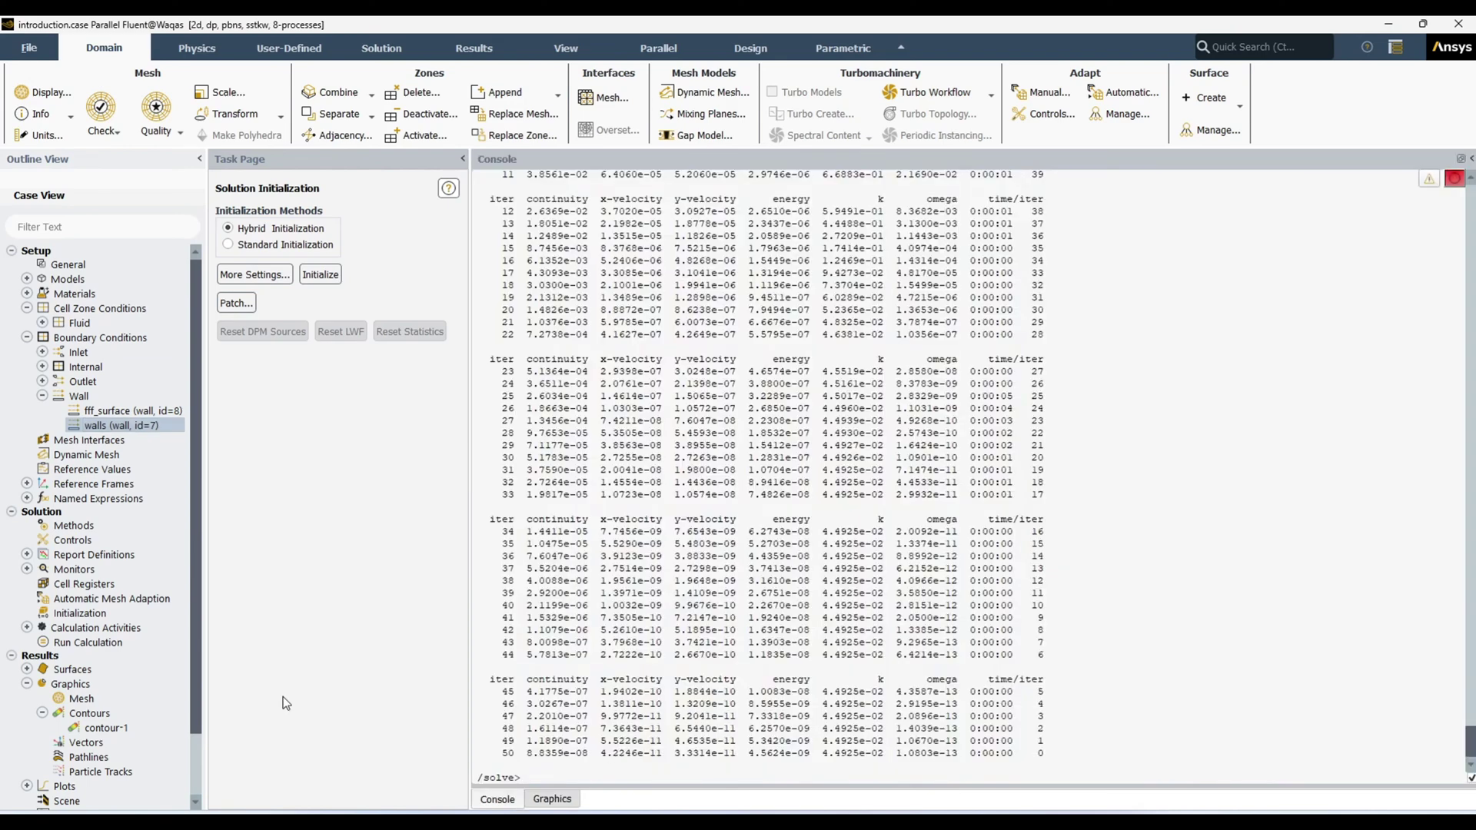
click(566, 770)
Review the console history of the mass-flow-inlet, initialization and iteration commands.
scroll(566, 770, up, 13)
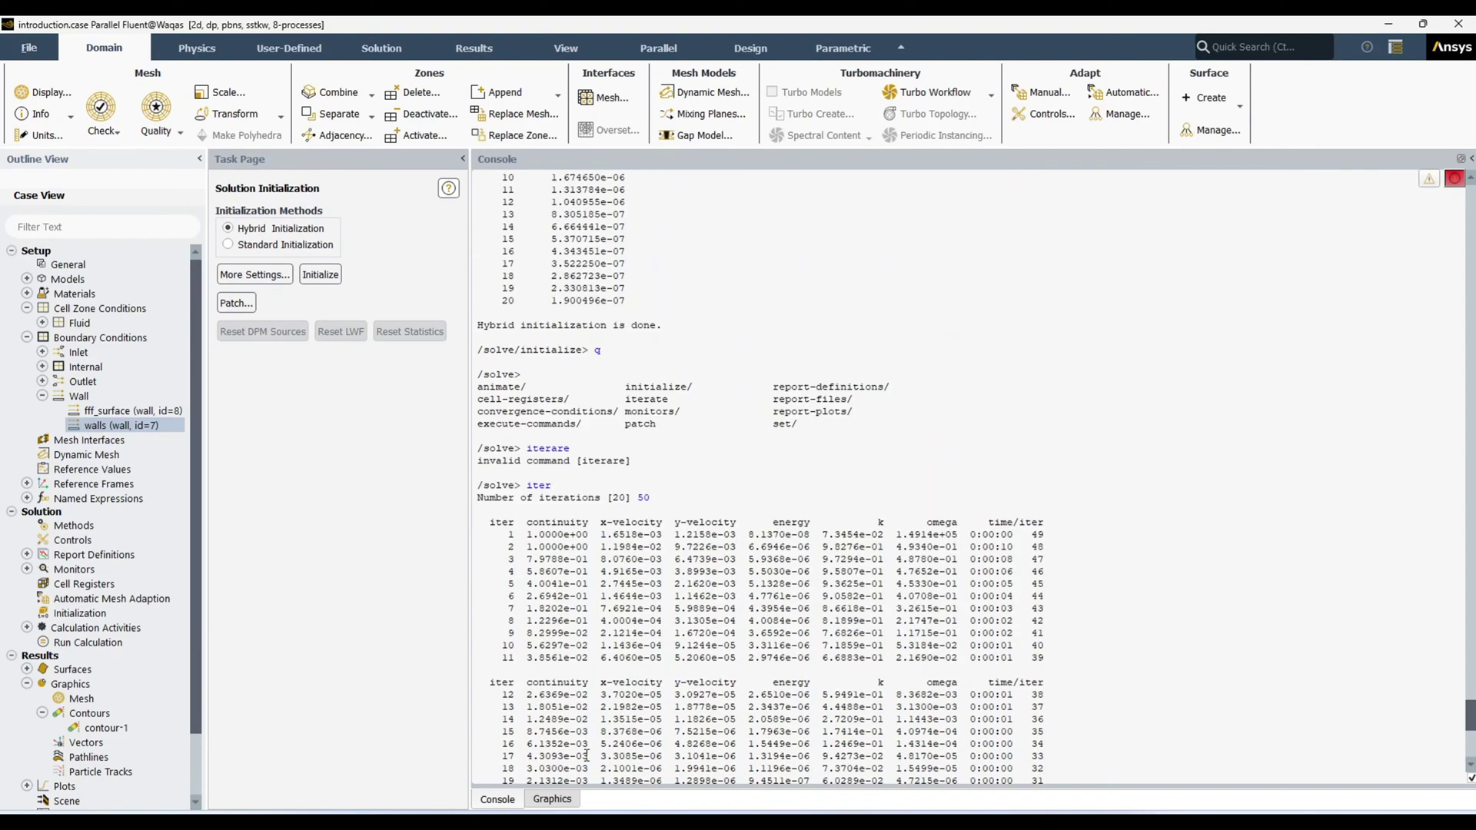
scroll(586, 756, up, 20)
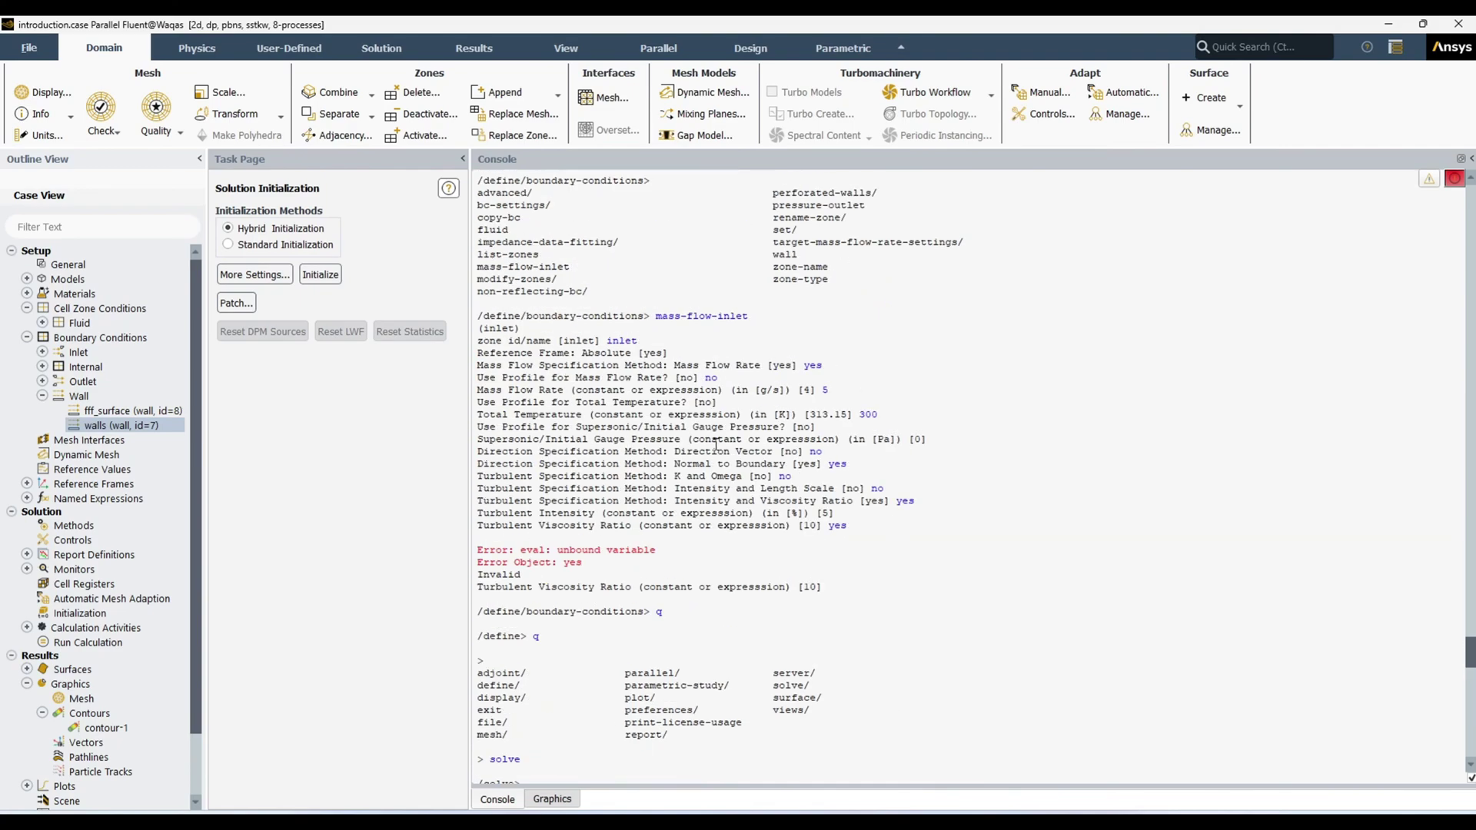
scroll(715, 445, up, 3)
scroll(721, 484, down, 12)
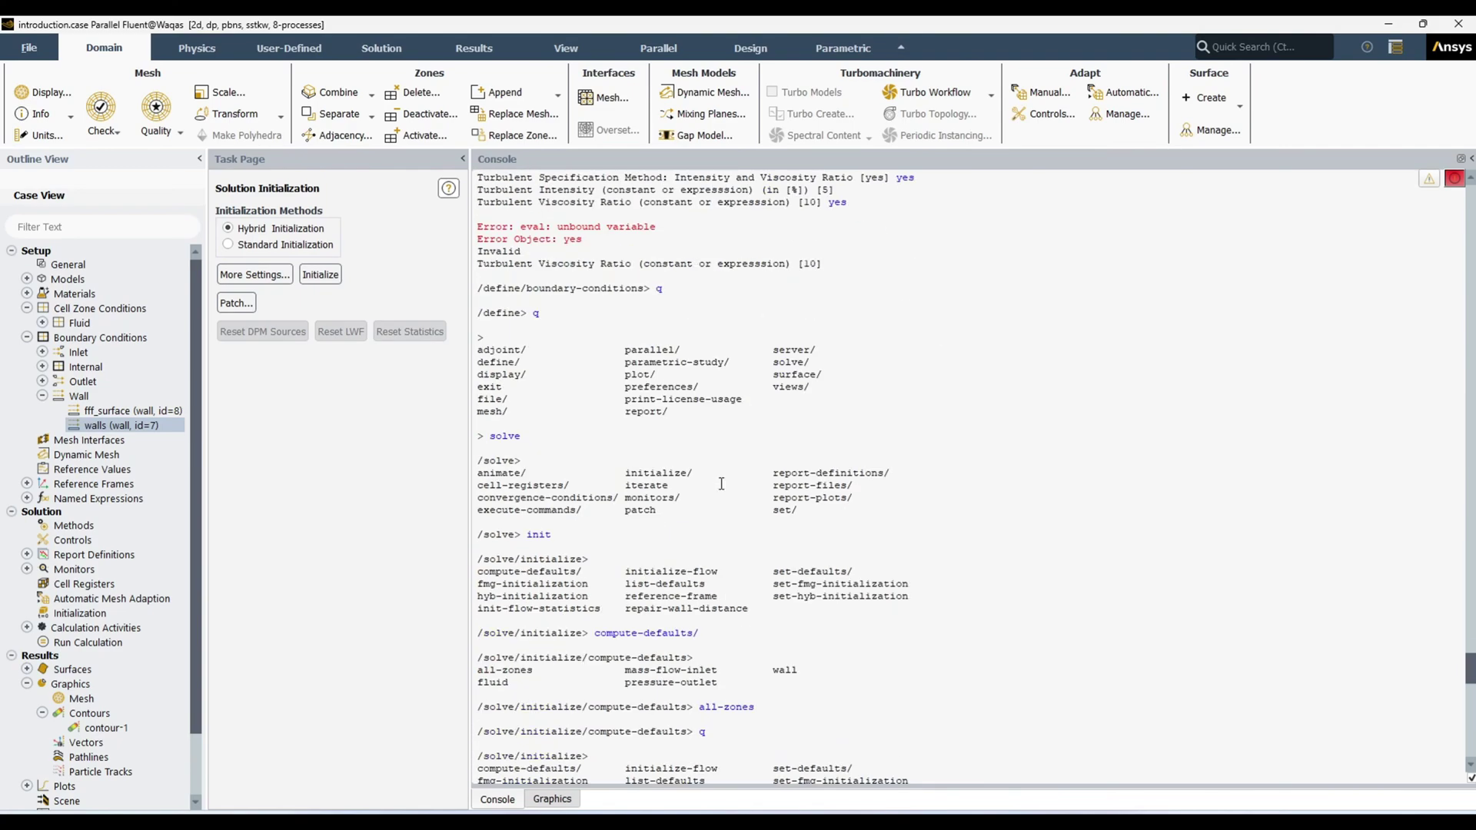
scroll(721, 483, down, 20)
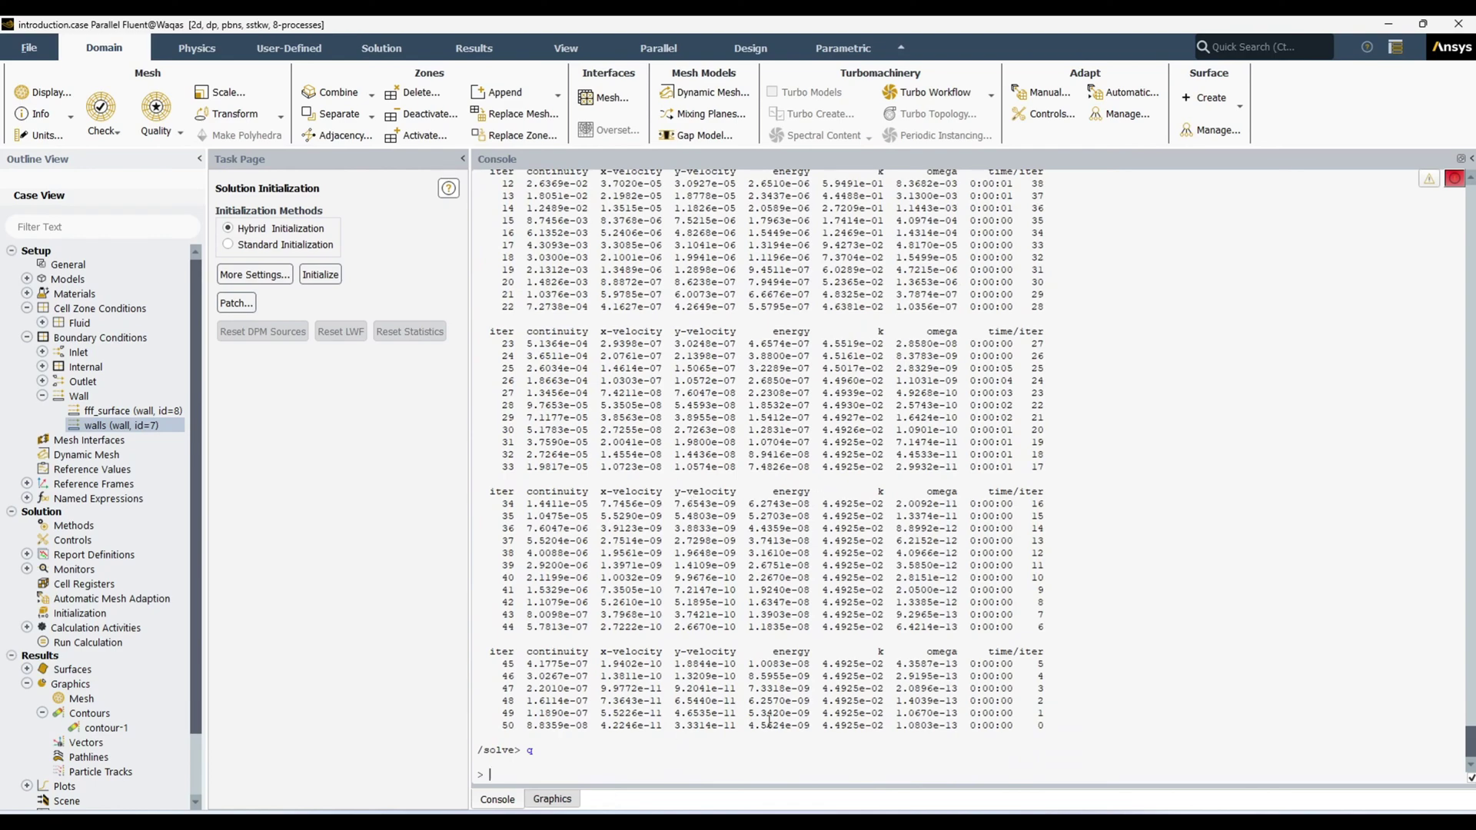
scroll(762, 530, up, 20)
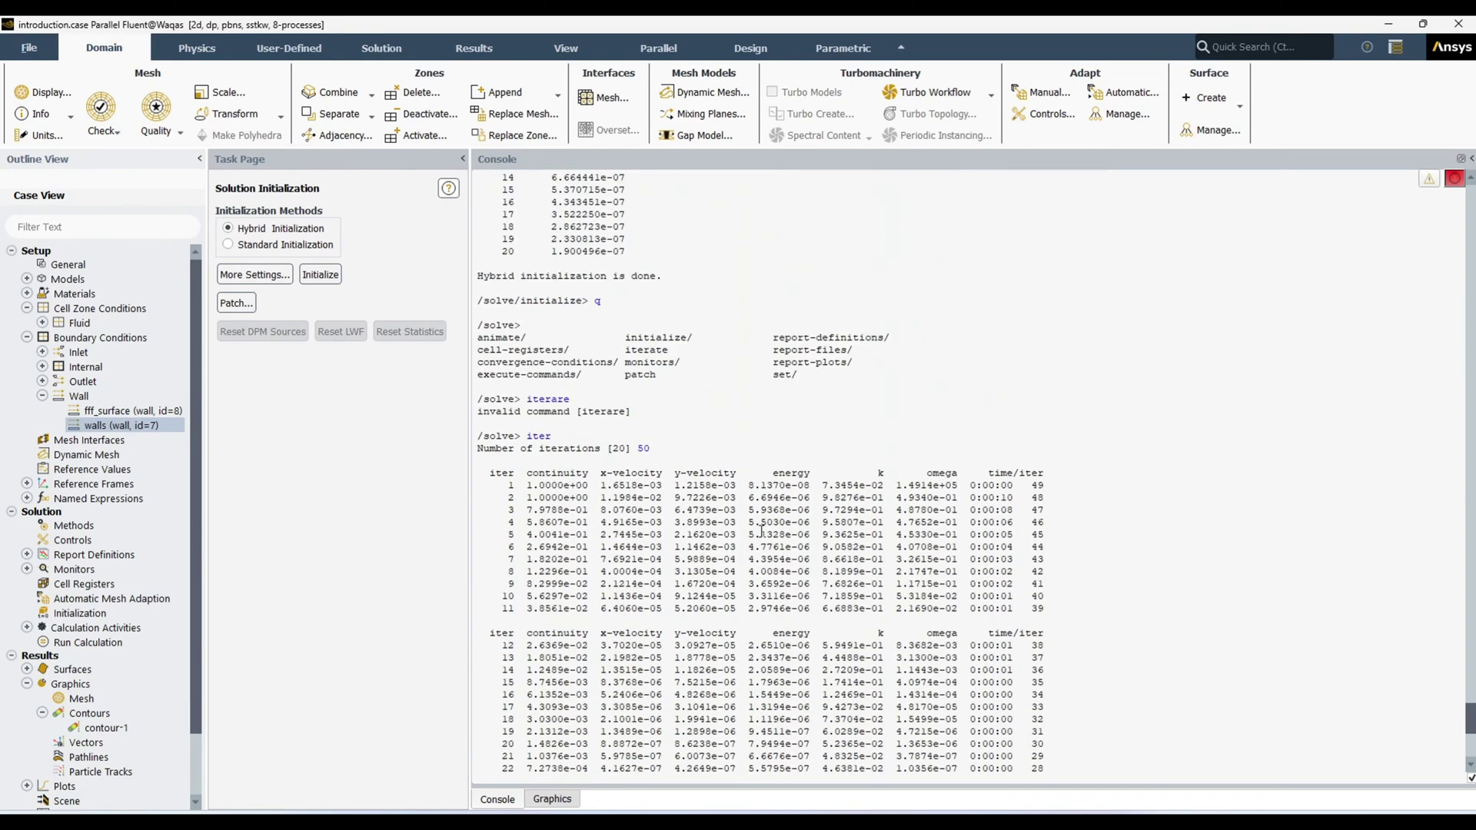
scroll(761, 530, up, 10)
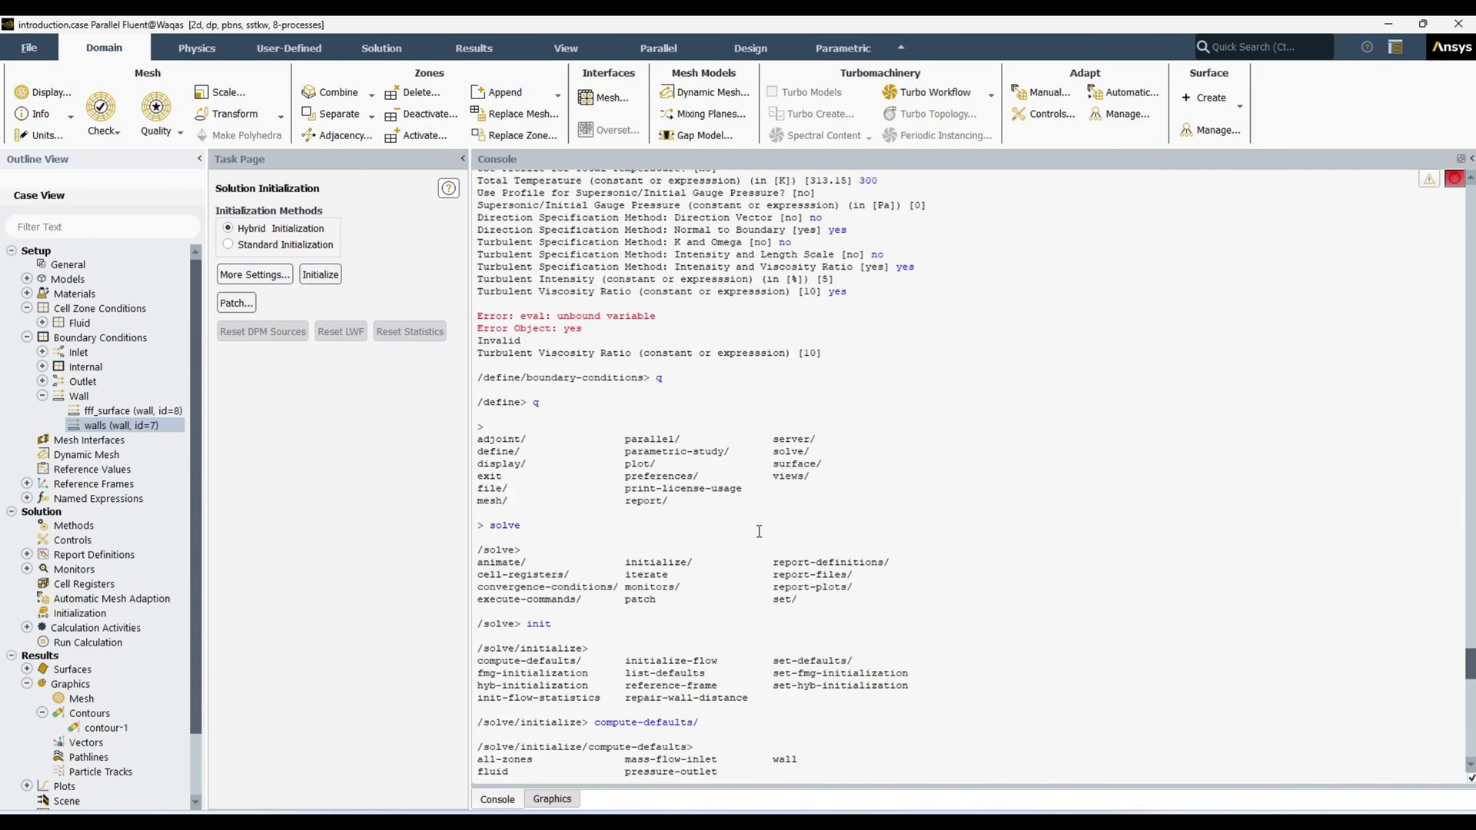
drag(659, 223, 627, 251)
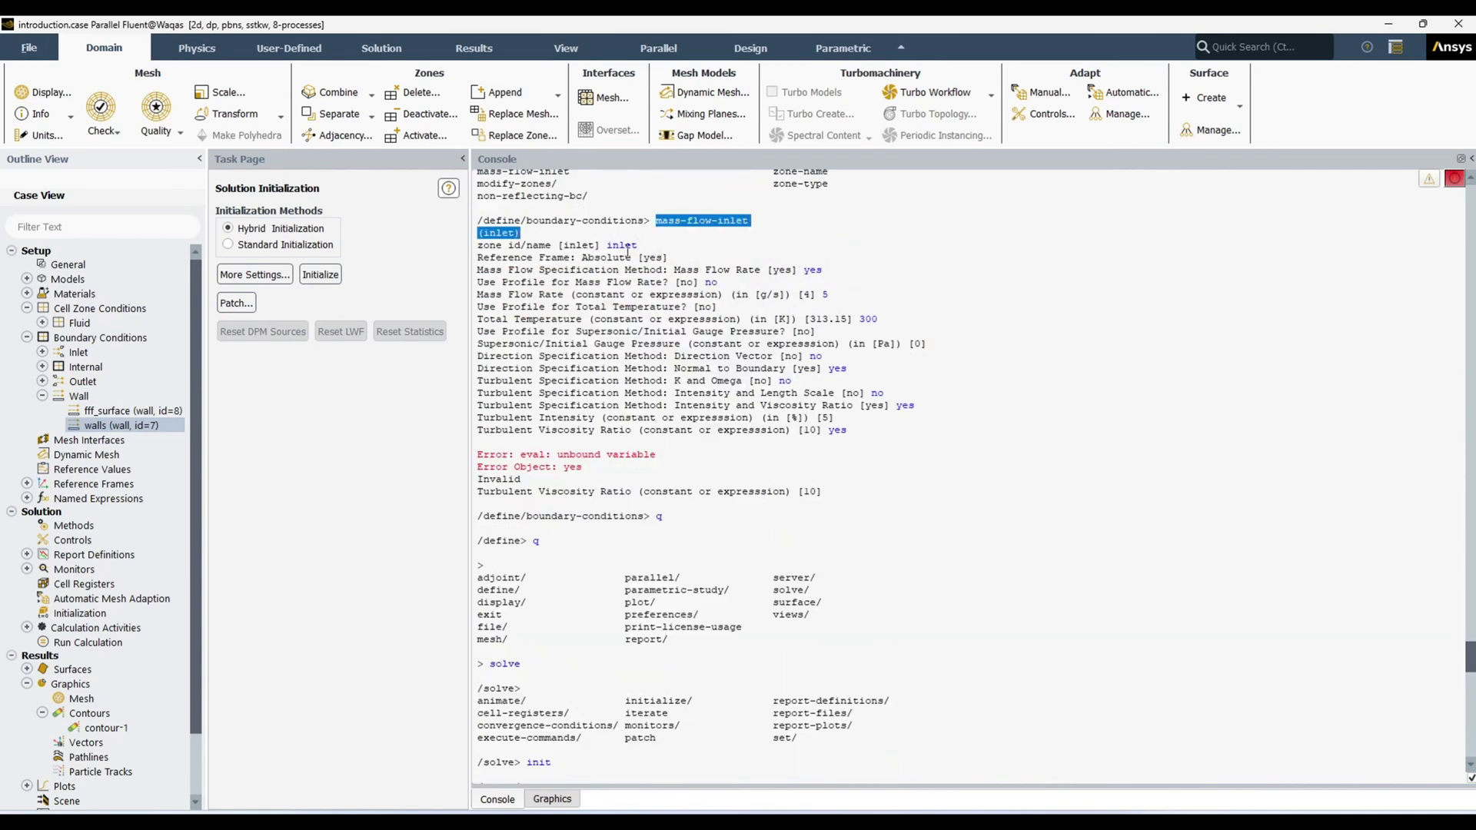
click(609, 246)
scroll(636, 363, down, 6)
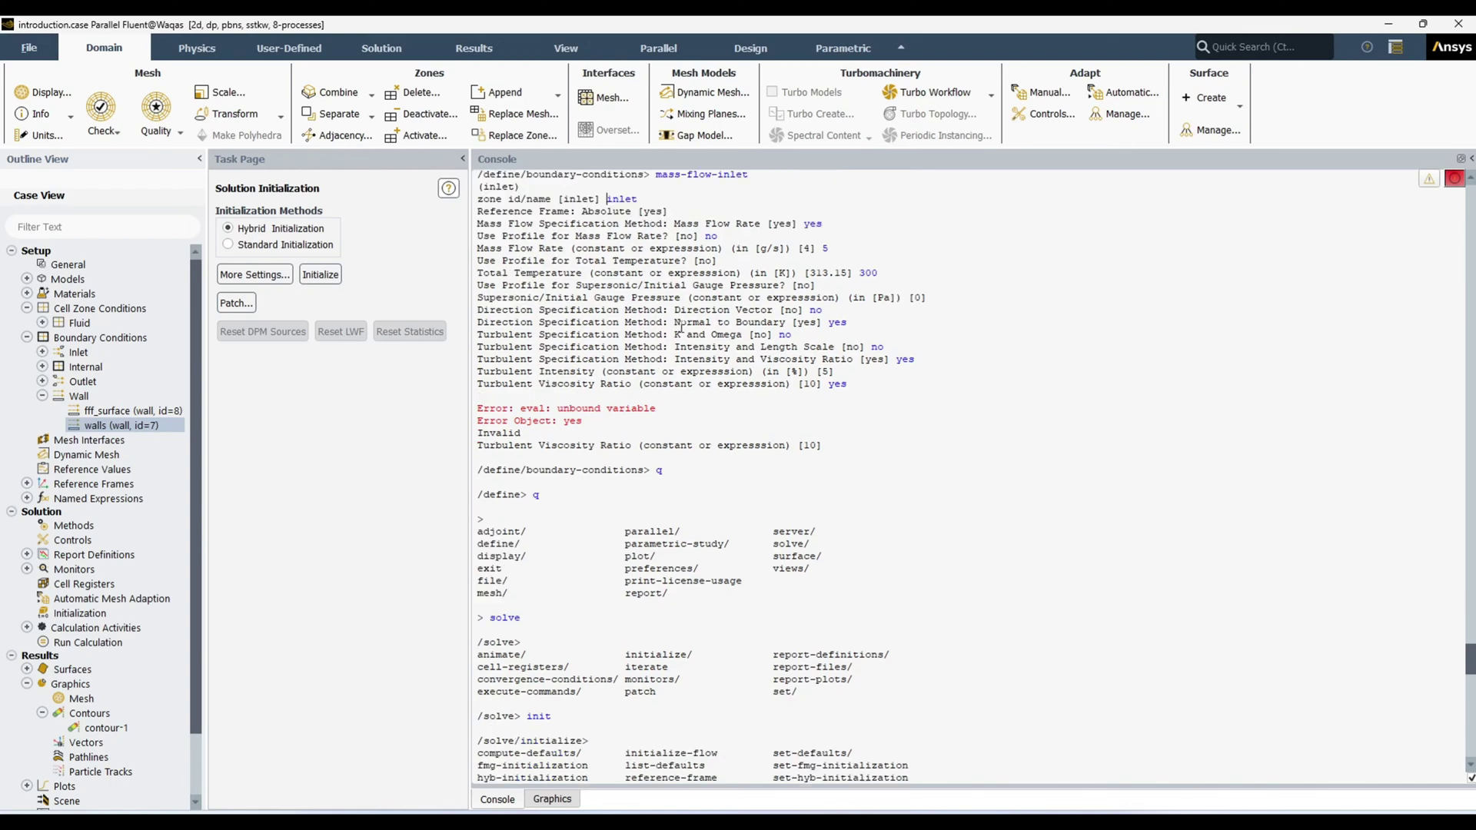
scroll(674, 550, down, 15)
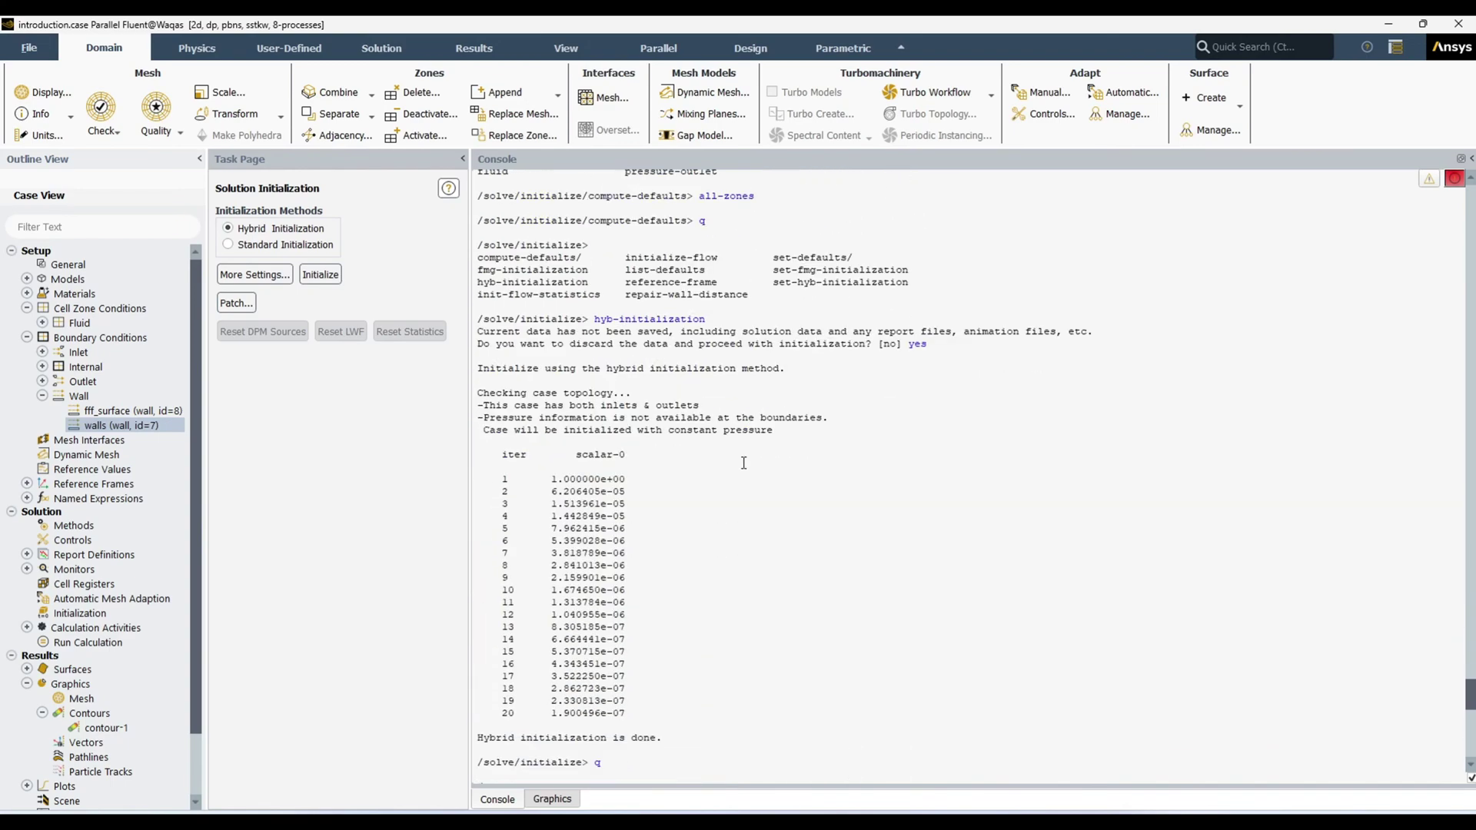
Compare the inlet, hybrid-initialization and iterate lines of boundary_condition.jou in Notepad with the matching commands in the console history.
scroll(734, 492, down, 15)
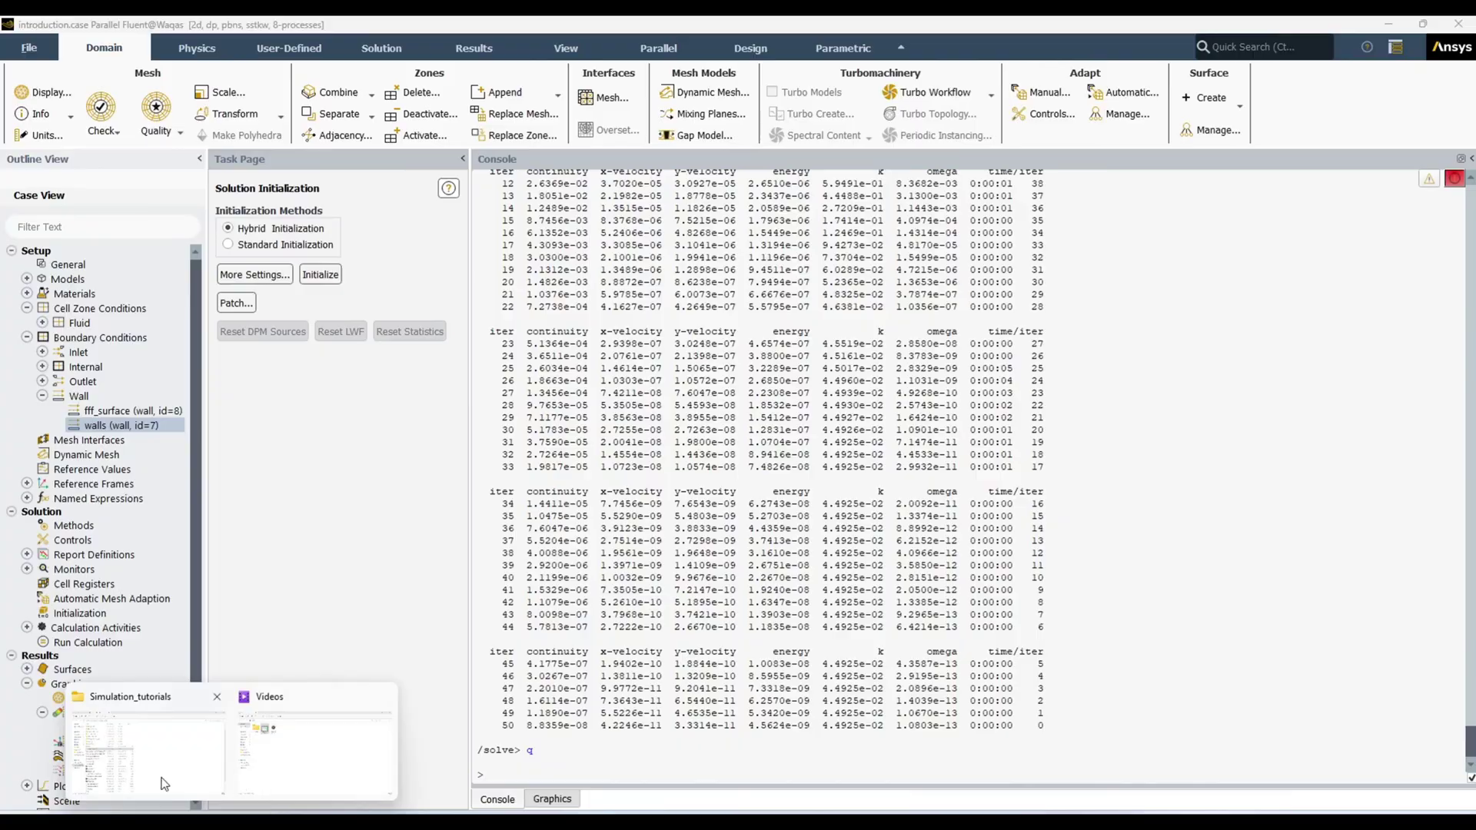
click(163, 782)
drag(396, 540, 288, 512)
click(759, 305)
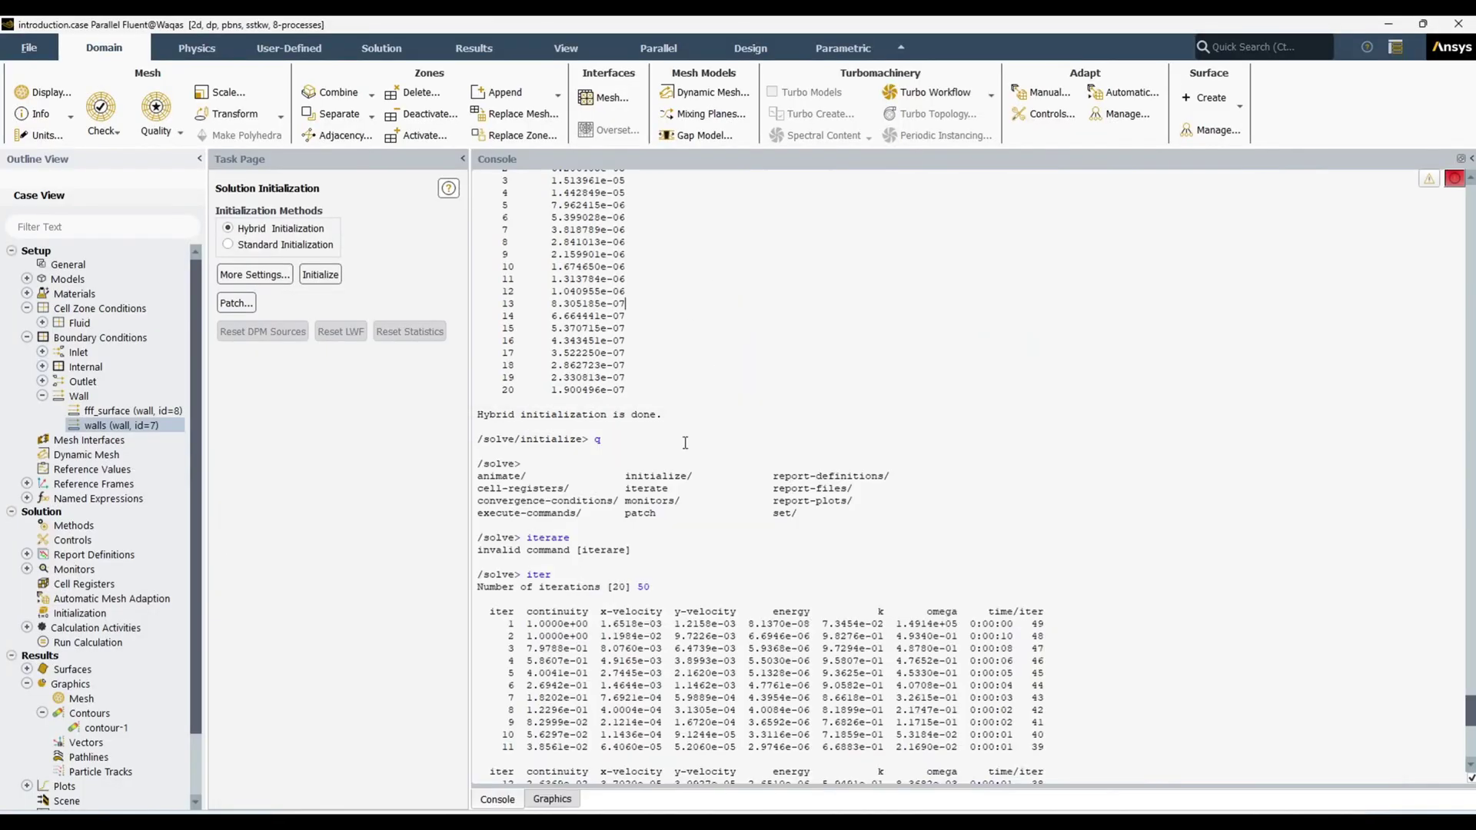
scroll(685, 443, up, 10)
scroll(689, 547, up, 4)
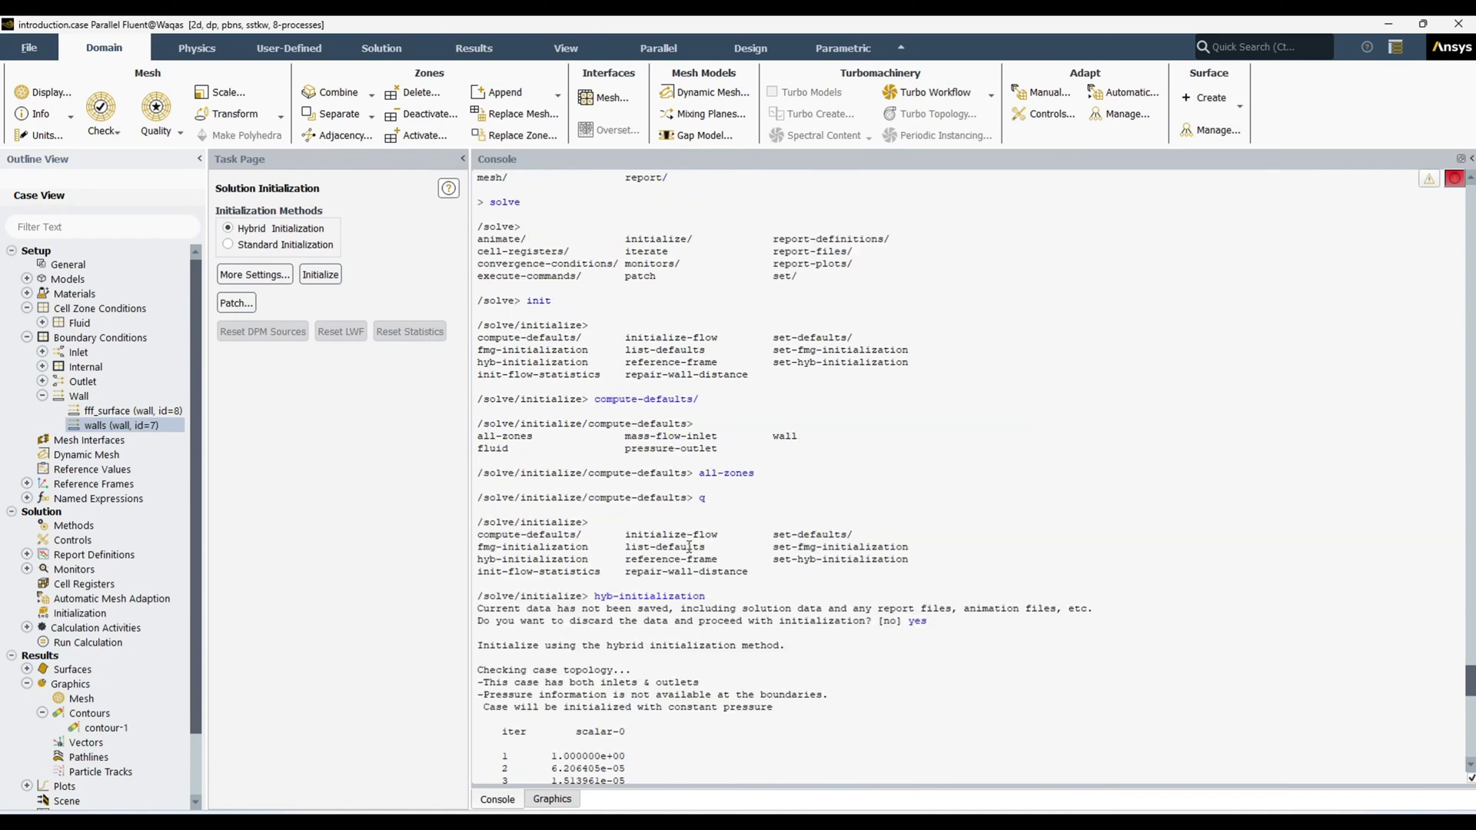
scroll(711, 500, up, 7)
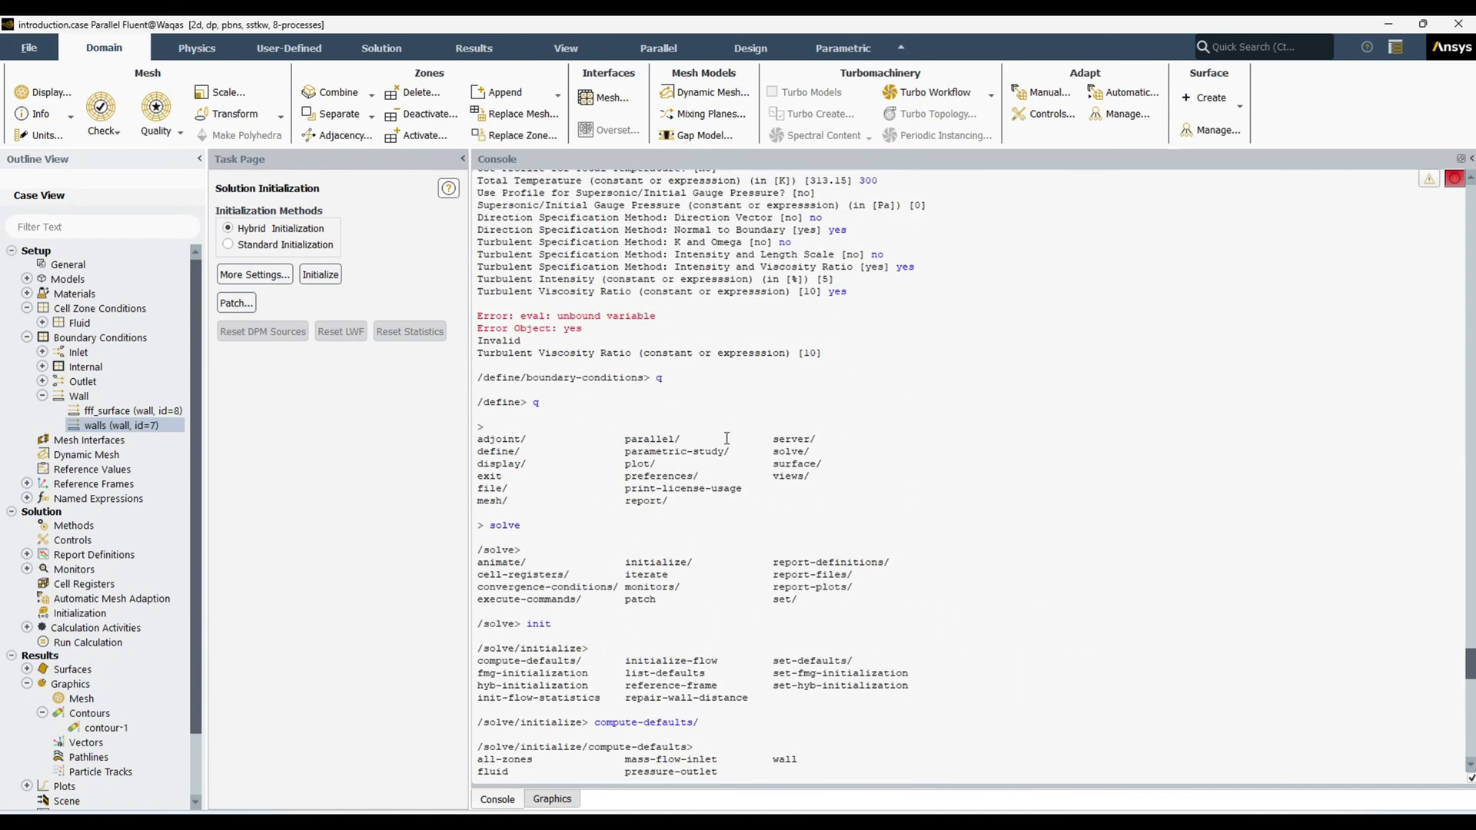
Copy the complete mass-flow-inlet definition line from boundary_condition.jou in Notepad.
click(538, 701)
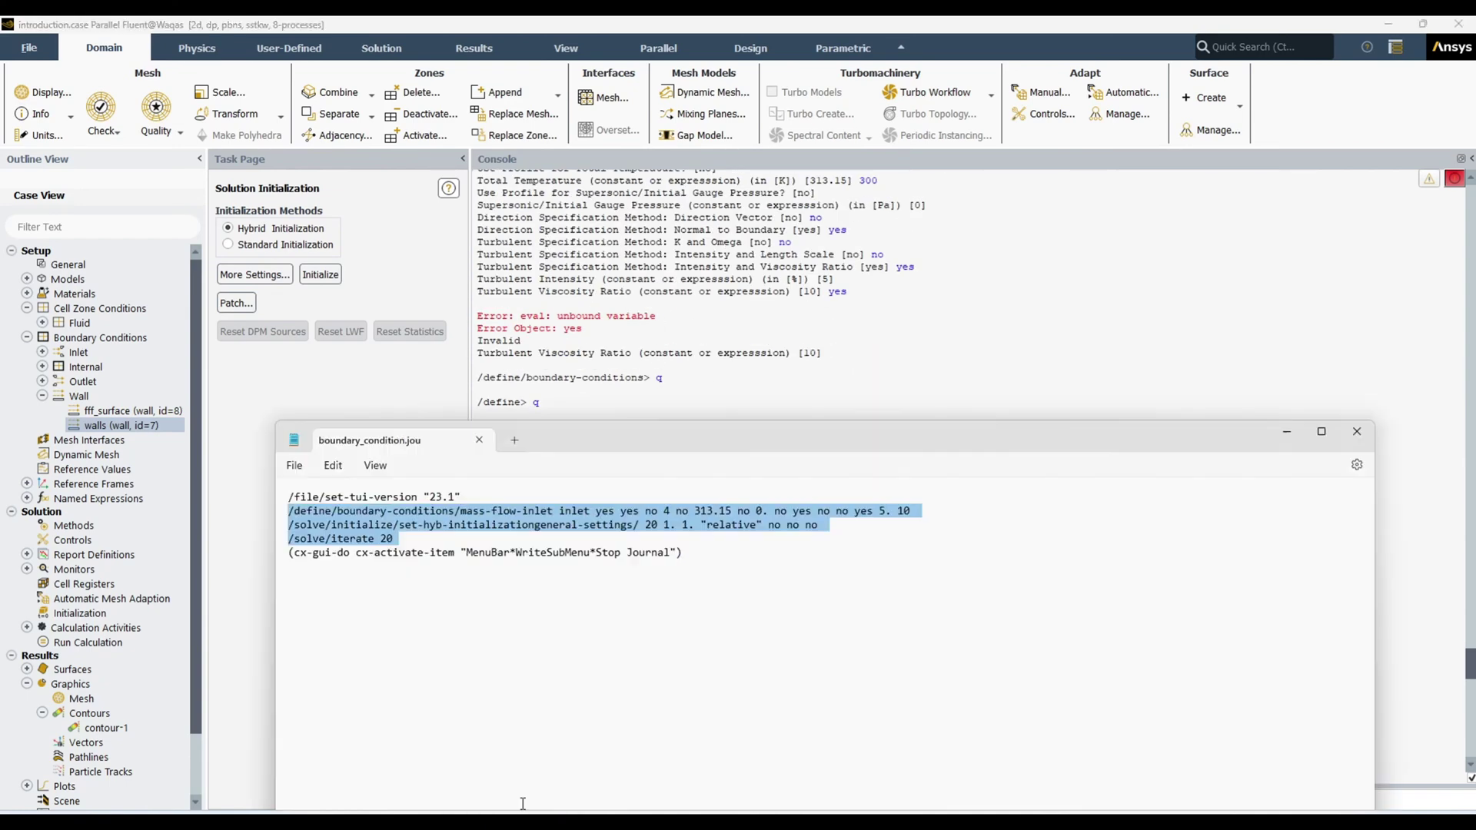
click(461, 619)
triple_click(281, 511)
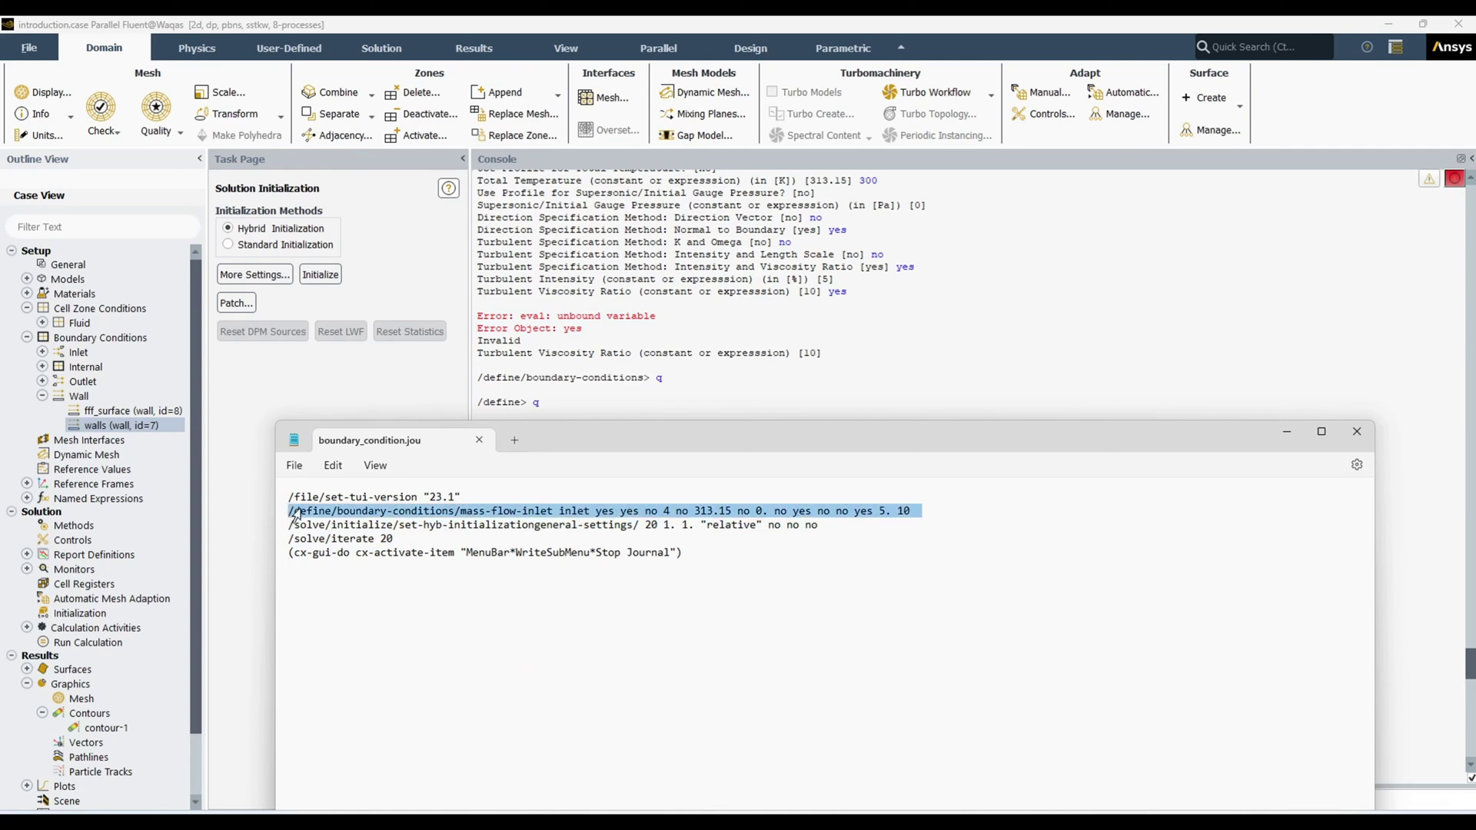
right_click(457, 513)
click(593, 257)
Return to Fluent and paste the copied mass-flow-inlet command at the console's root prompt.
click(954, 342)
scroll(814, 621, down, 4)
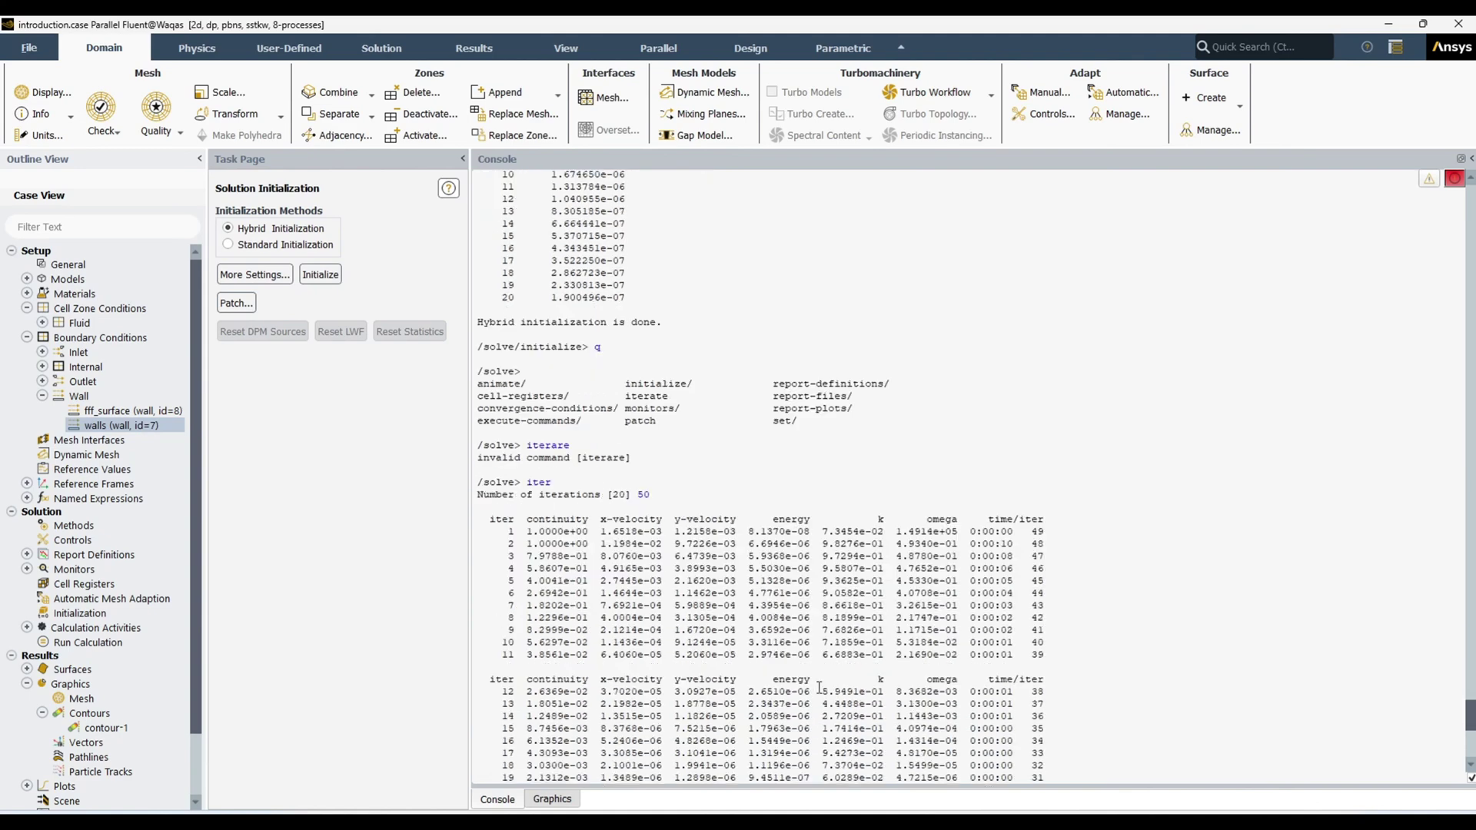
text(q)
key(Return)
key(ctrl+v)
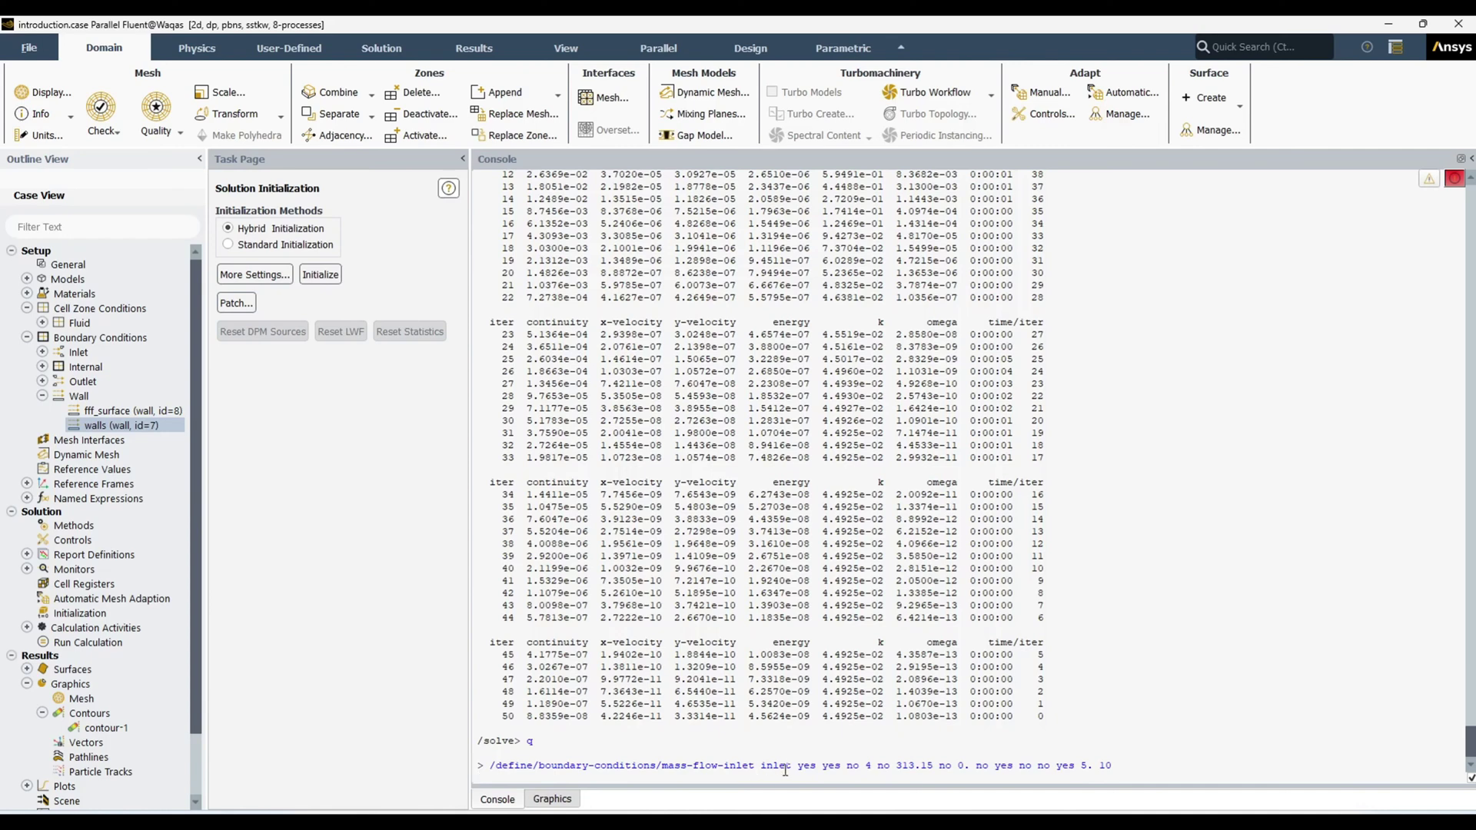
Change the pasted command's mass flow rate to 3 and its total temperature to 290.
click(868, 766)
key(shift+End)
click(871, 767)
key(BackSpace)
text(3)
click(918, 766)
key(shift+Right)
key(shift+Right)
key(shift+Right)
key(shift+Right)
key(shift+Right)
key(shift+Right)
text(290)
Set the command's turbulent intensity to 3 and viscosity ratio to 8, and execute it.
key(shift+Right)
key(shift+Right)
text(3)
key(shift+Right)
key(shift+Right)
text(8)
key(Return)
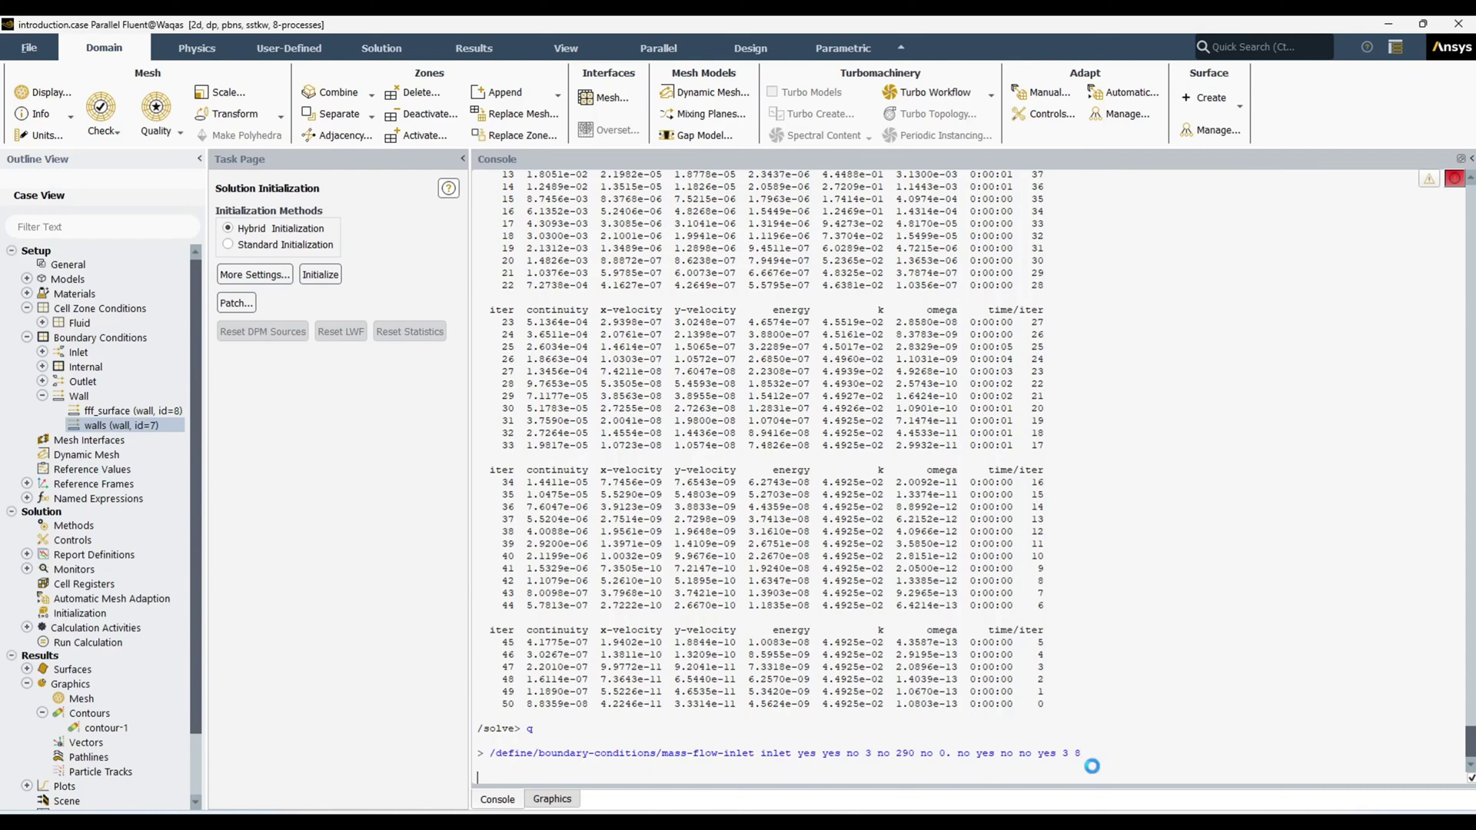
key(Return)
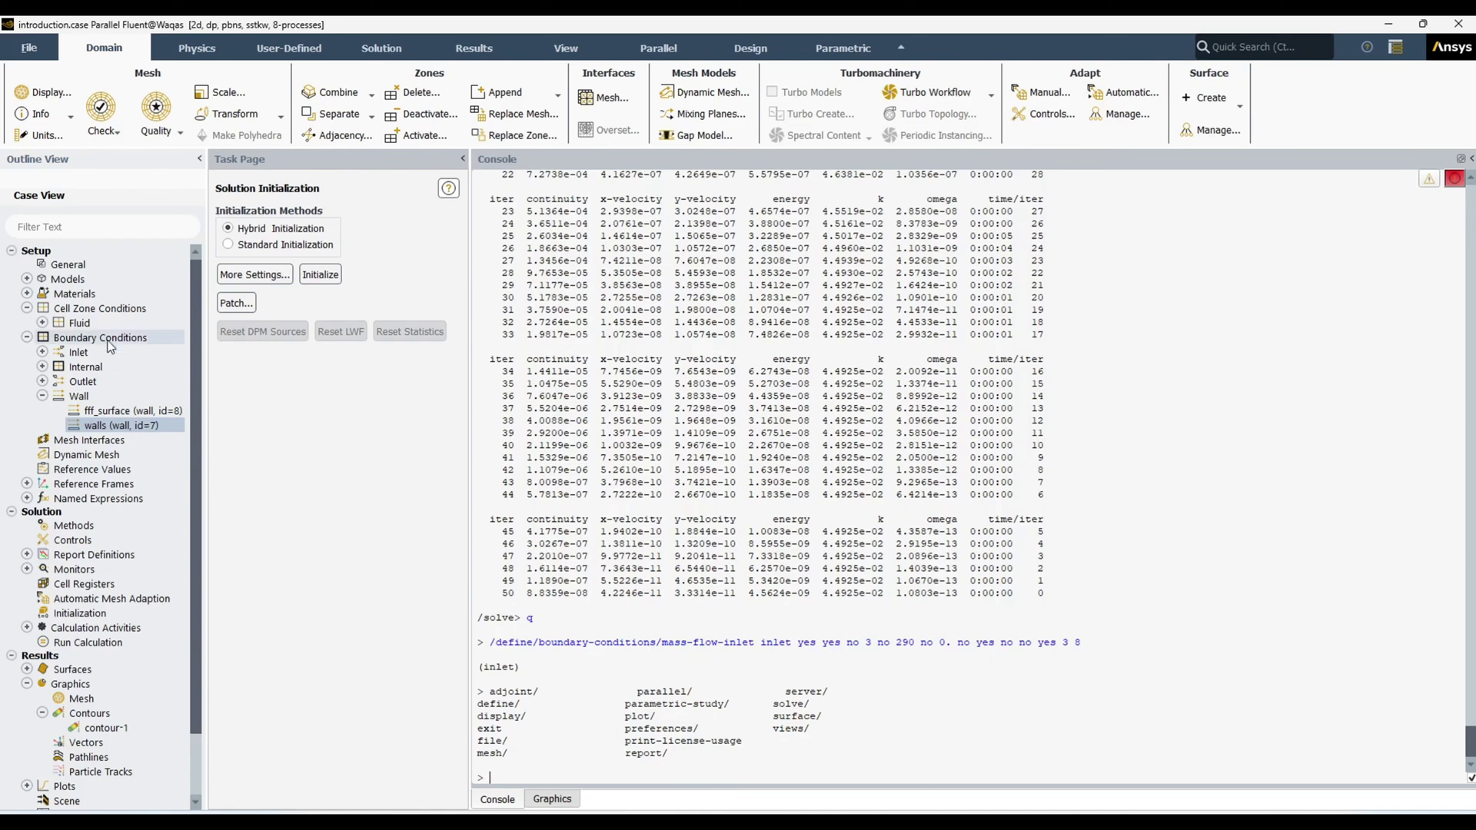
Check the momentum, turbulence and thermal values of the inlet boundary in its Mass-Flow Inlet dialog and close it.
click(42, 353)
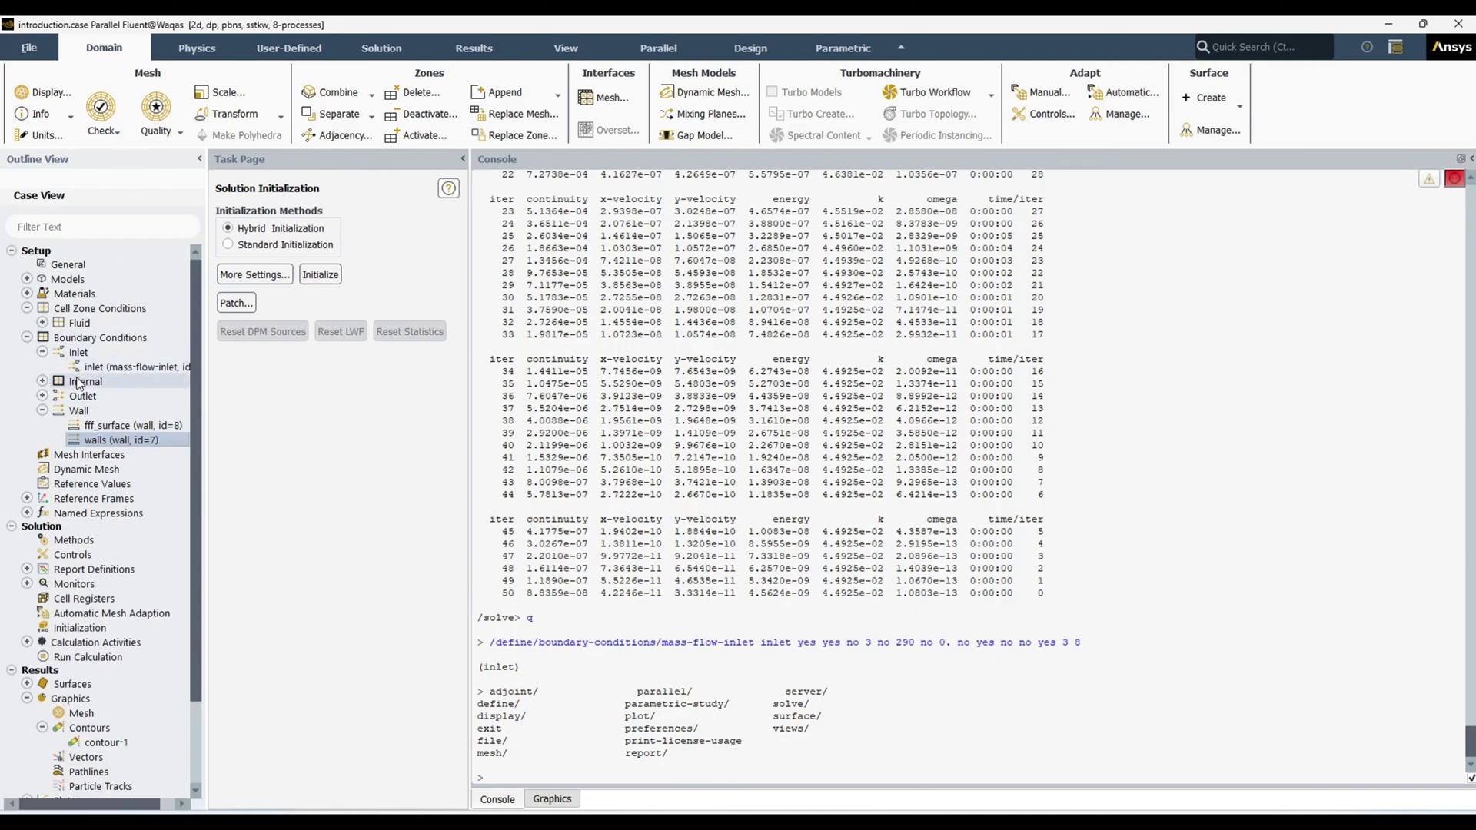
double_click(121, 370)
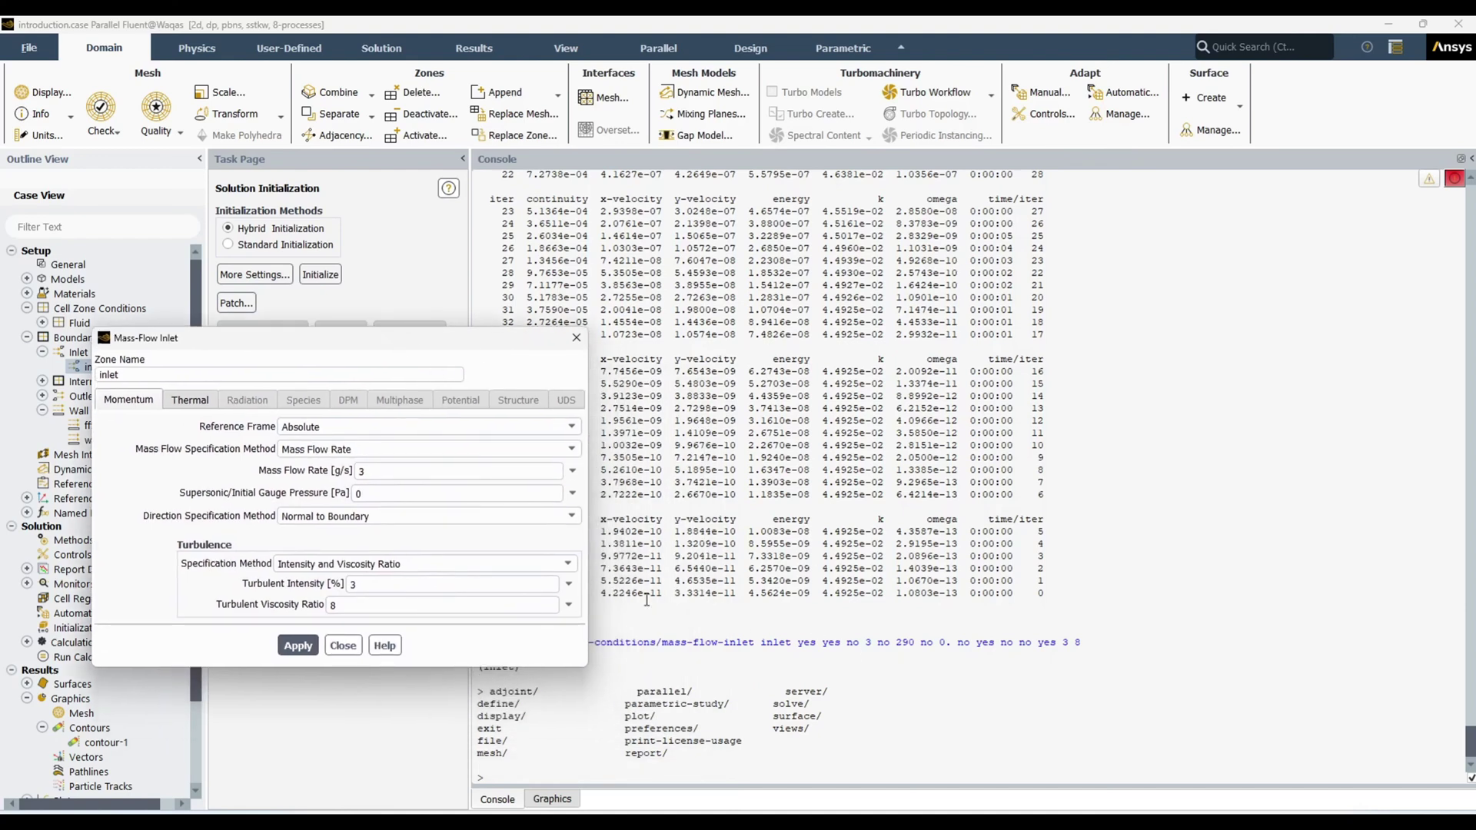
click(361, 472)
click(205, 400)
click(216, 427)
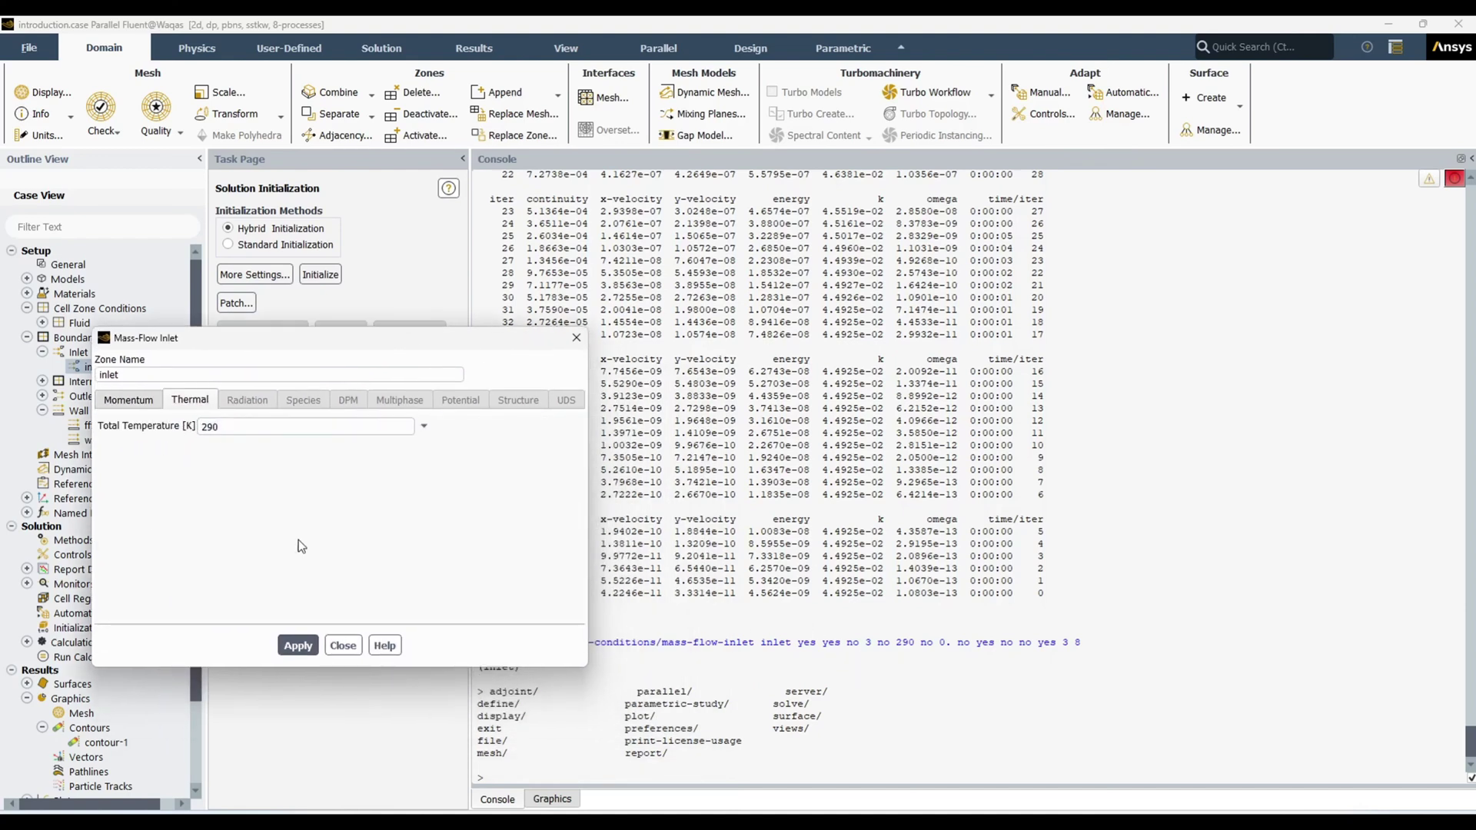
click(139, 403)
click(356, 586)
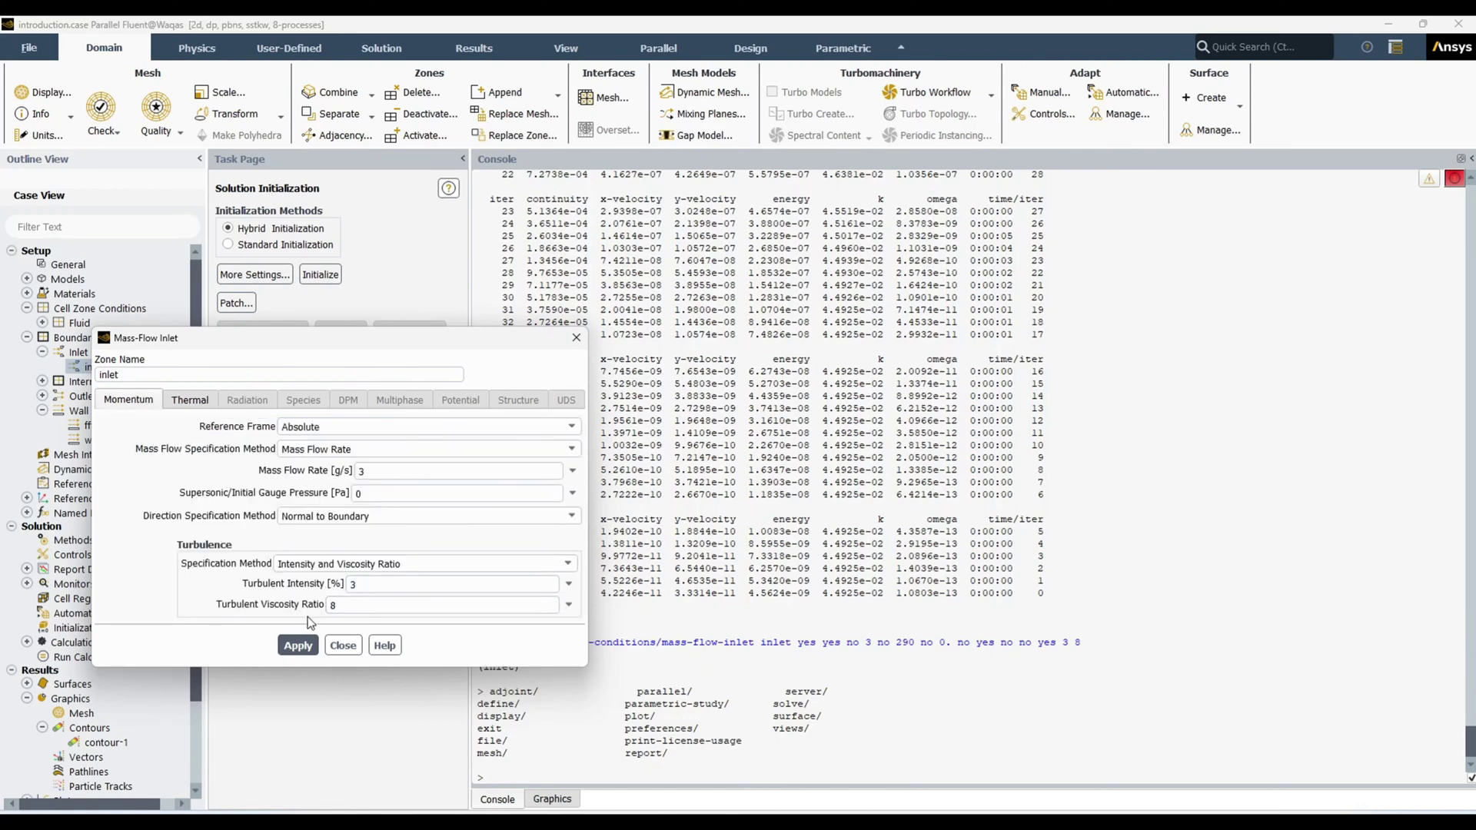
click(341, 646)
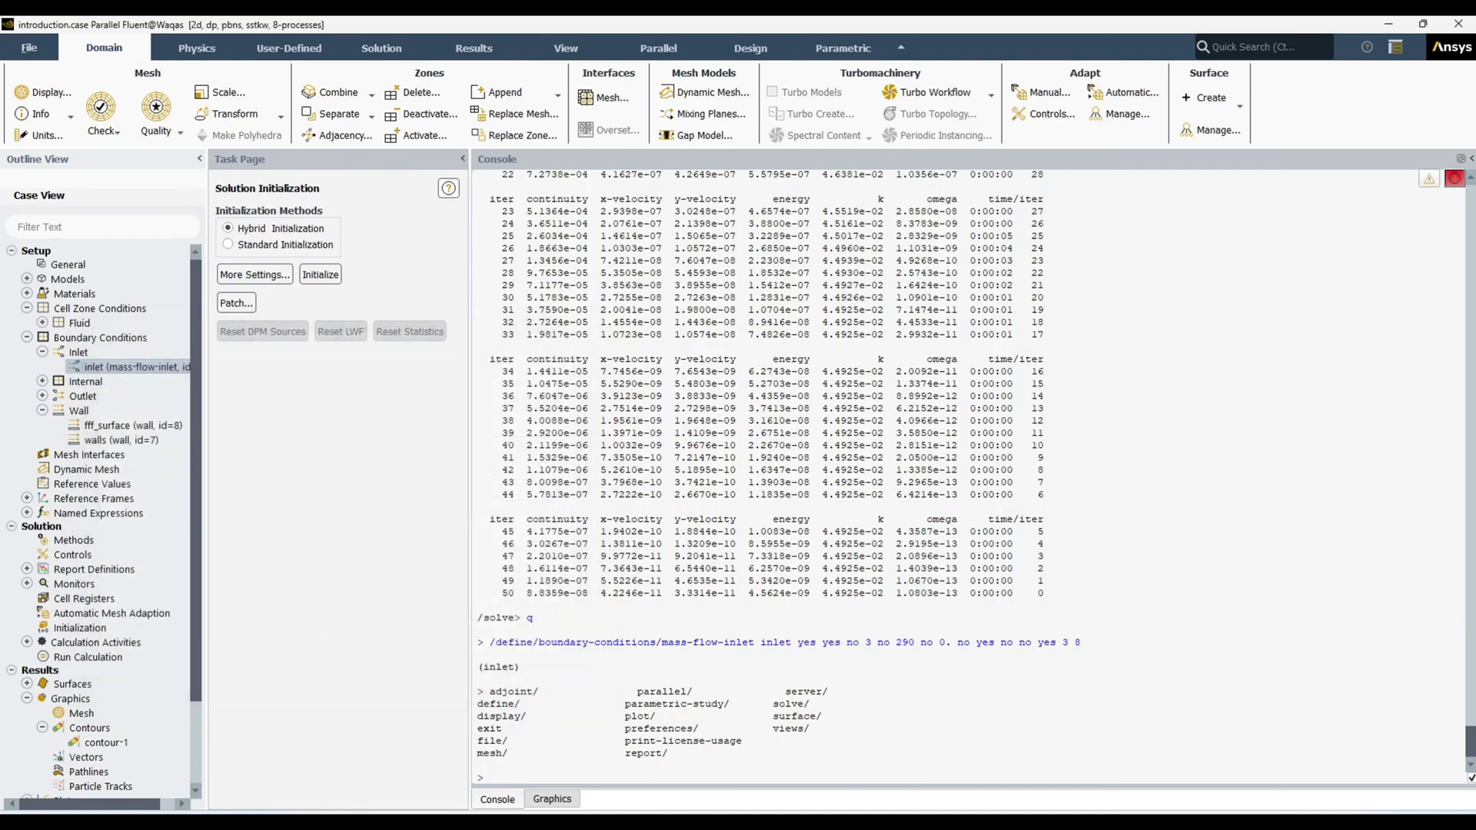
Compare the journal's one-line inlet definition with the interactive mass-flow-inlet entry in the console history.
key(alt+Tab)
scroll(861, 397, up, 15)
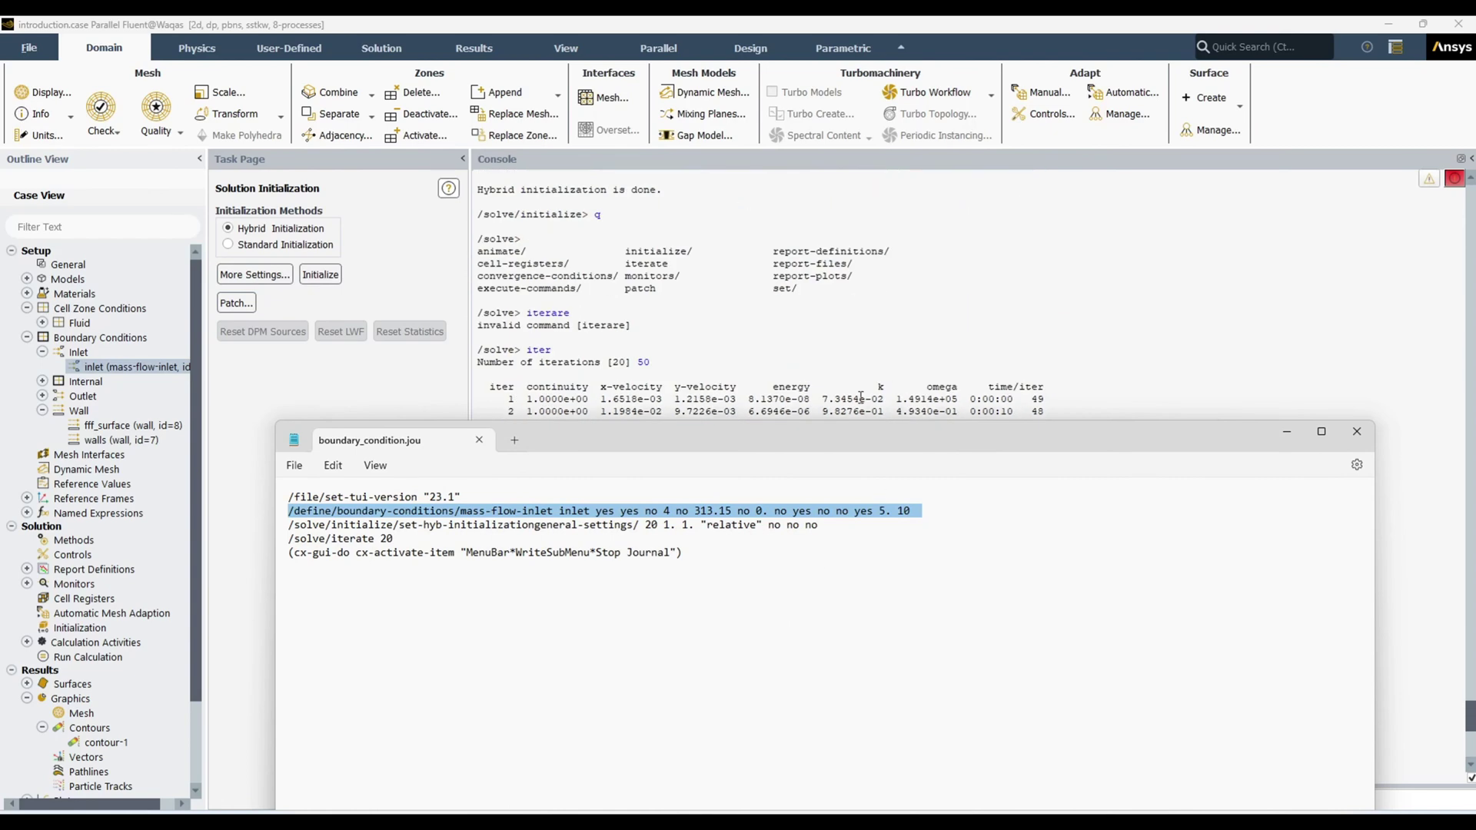
scroll(861, 398, up, 10)
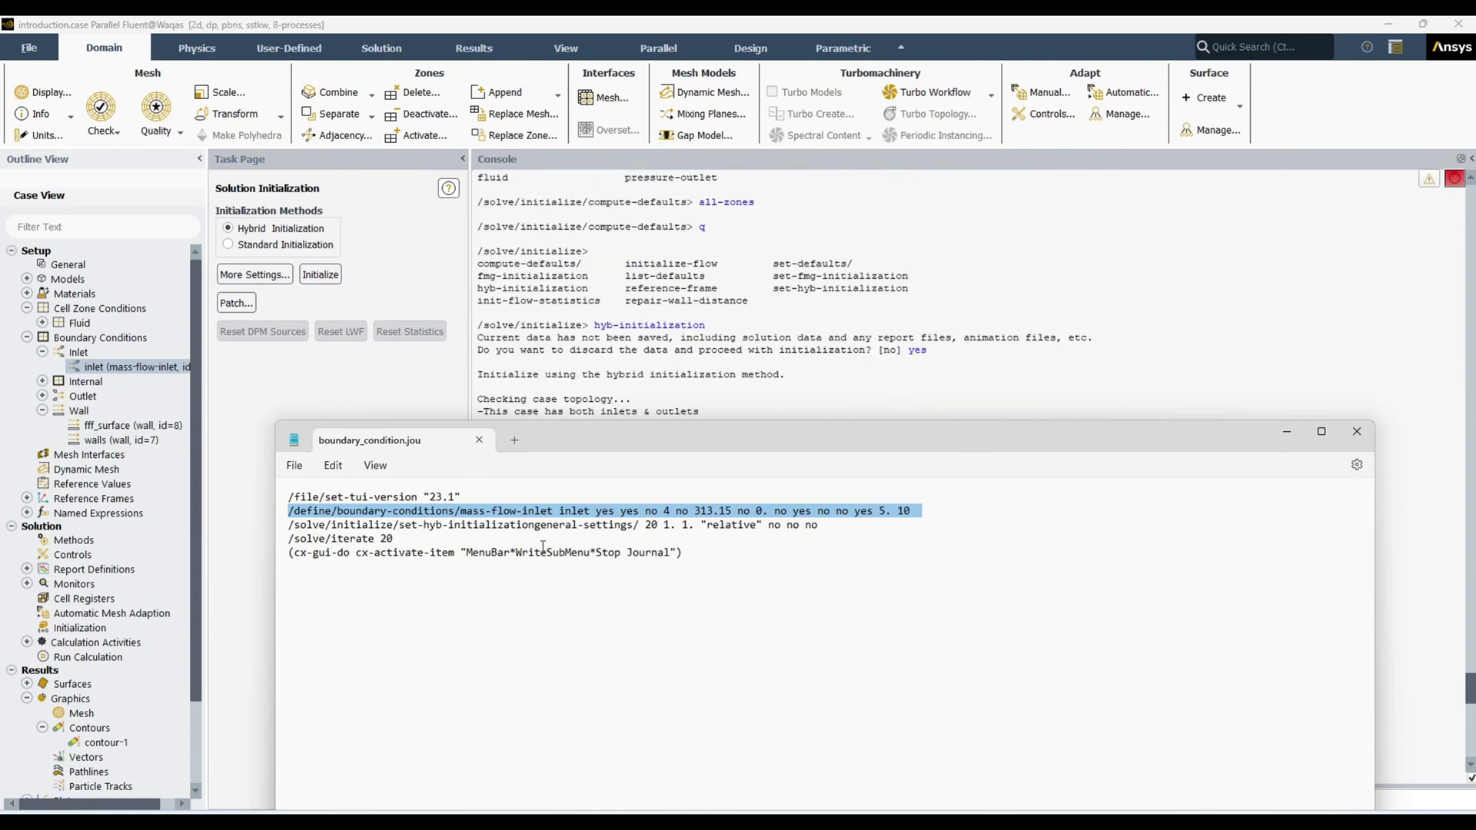
scroll(799, 292, up, 10)
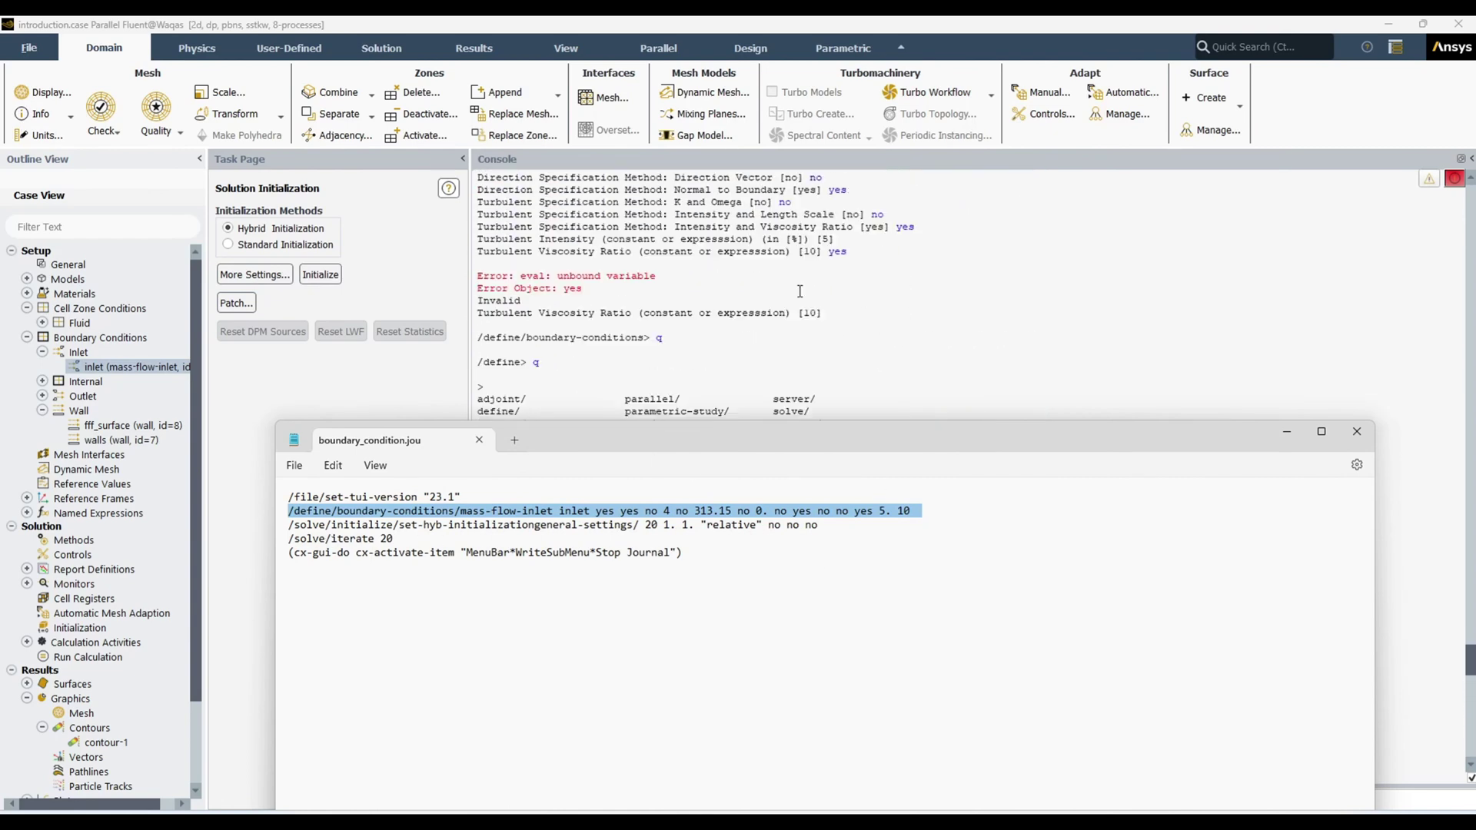
scroll(800, 291, up, 5)
double_click(660, 228)
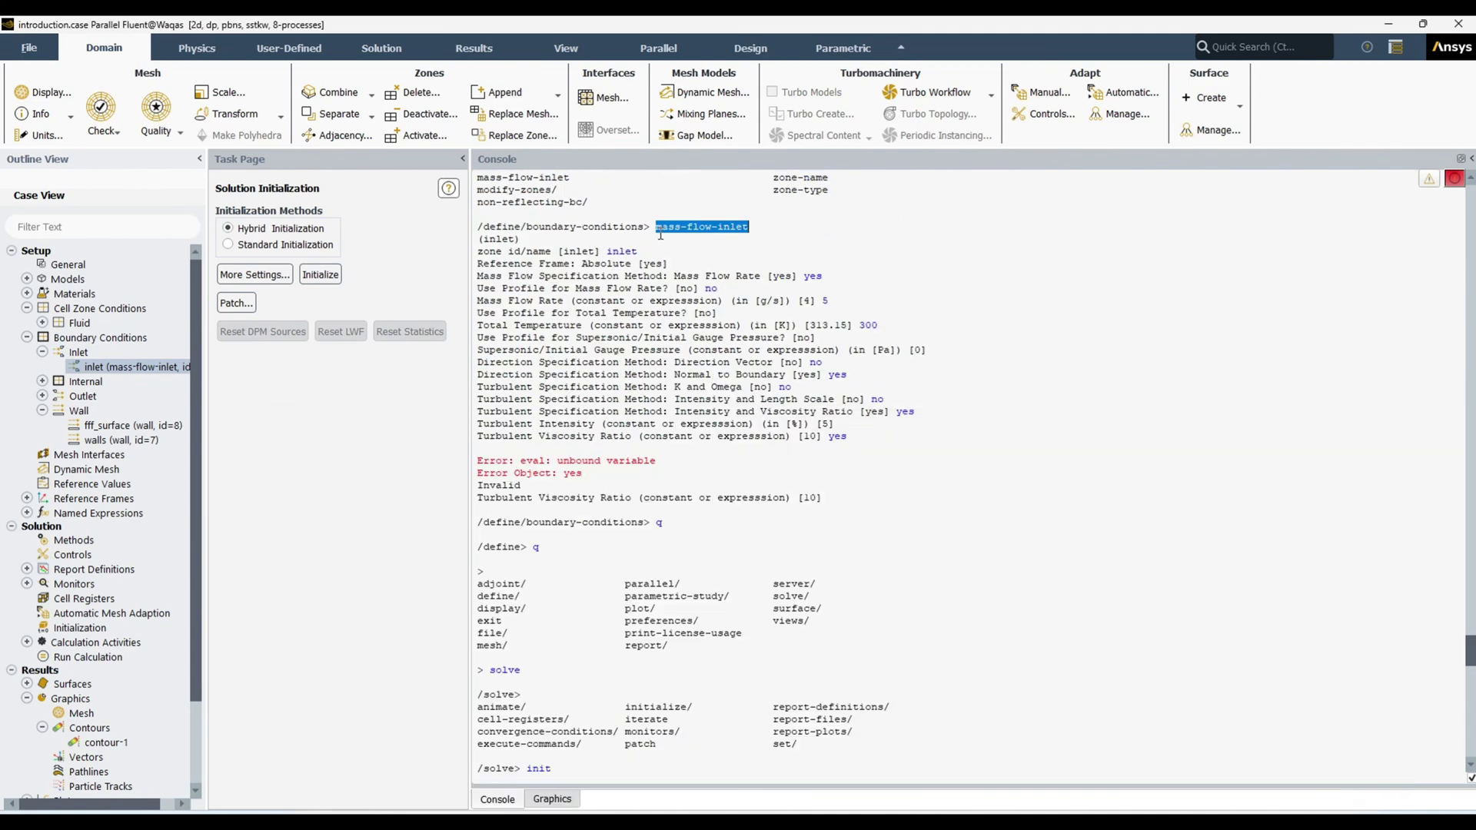
drag(660, 234, 781, 366)
click(663, 222)
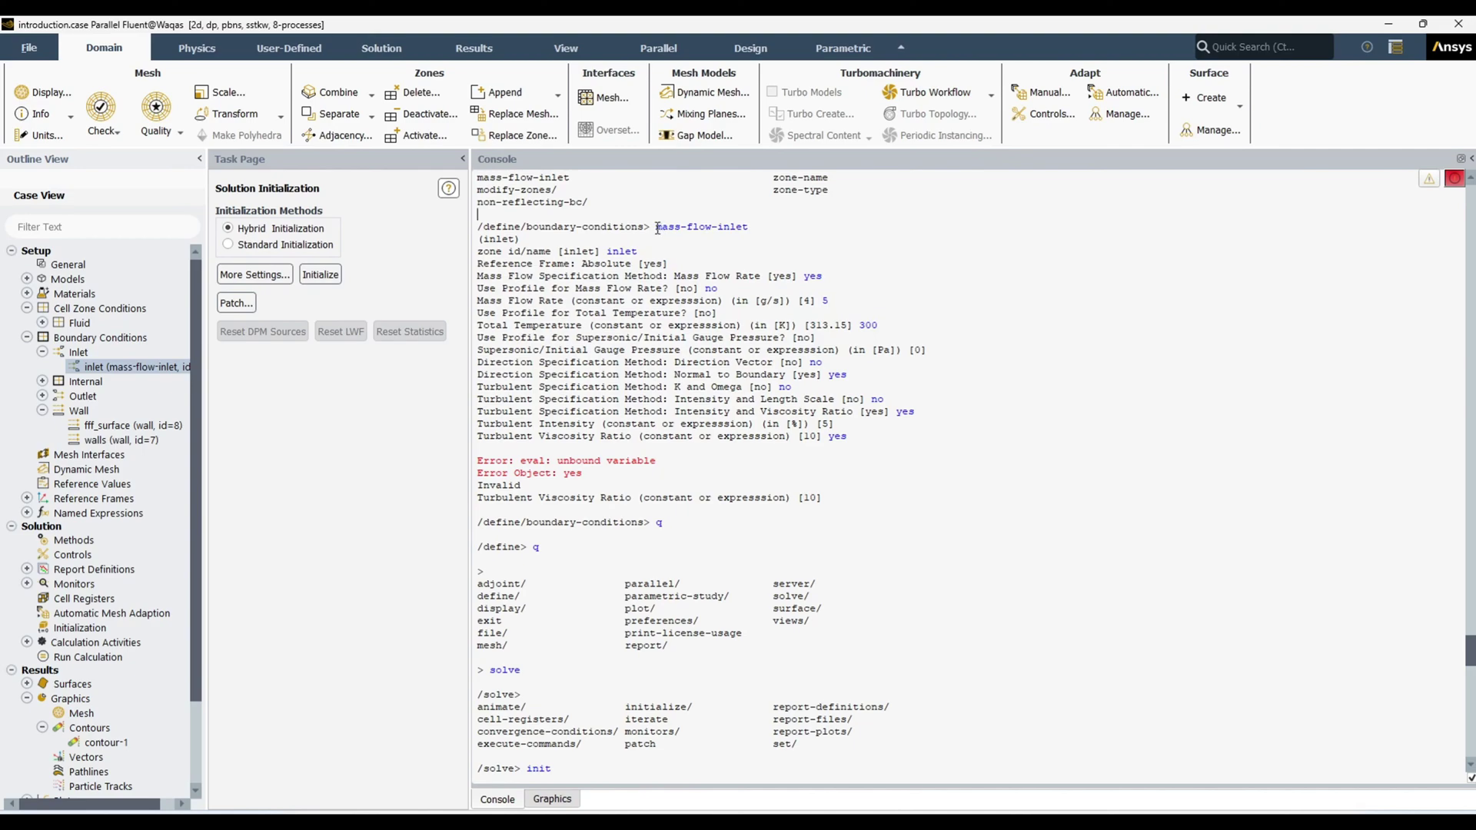
Review the executed one-line inlet command and the earlier interactive mass-flow-inlet prompts in the console.
scroll(892, 463, down, 5)
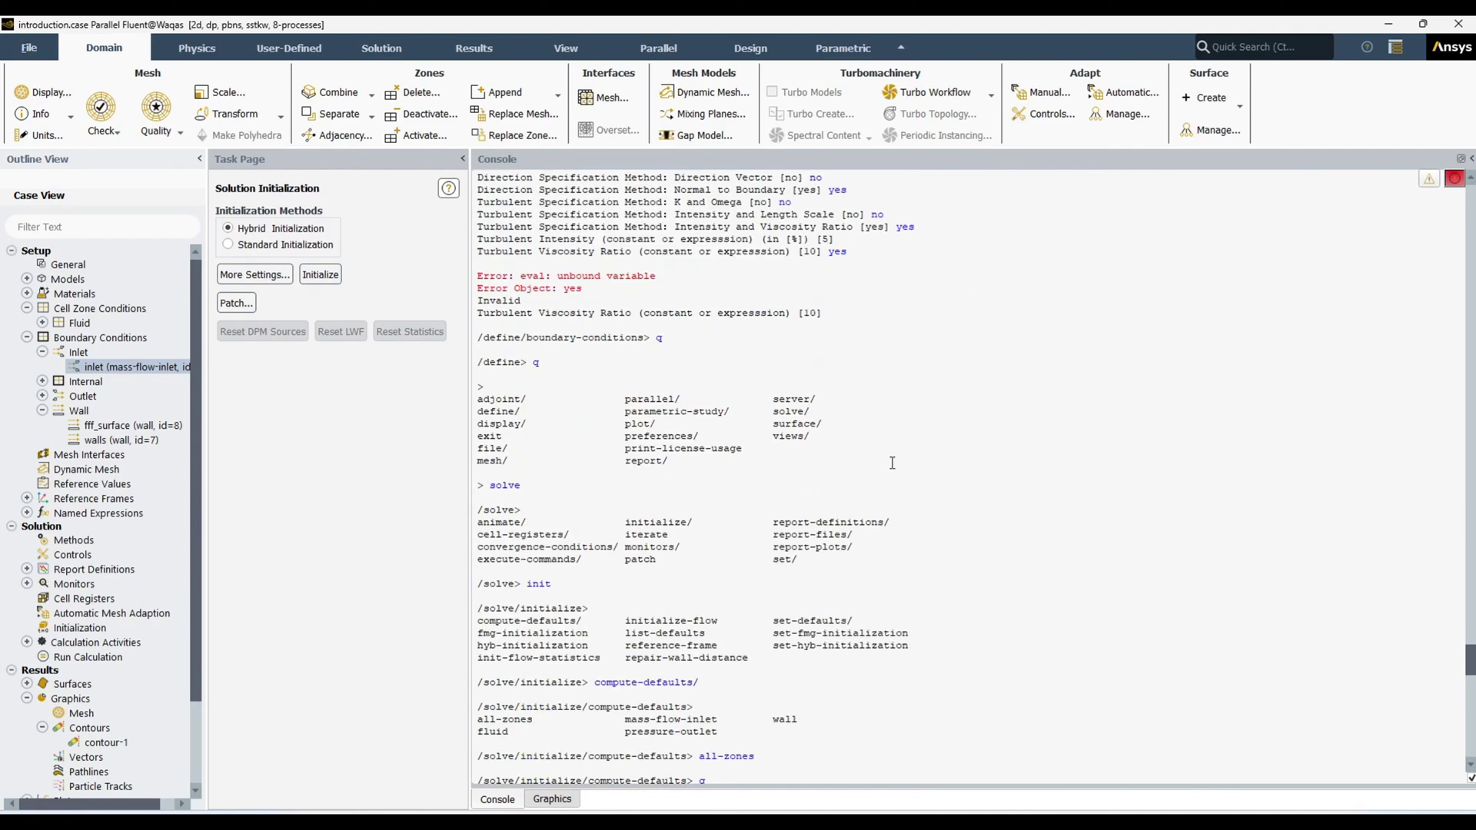
key(ctrl+v)
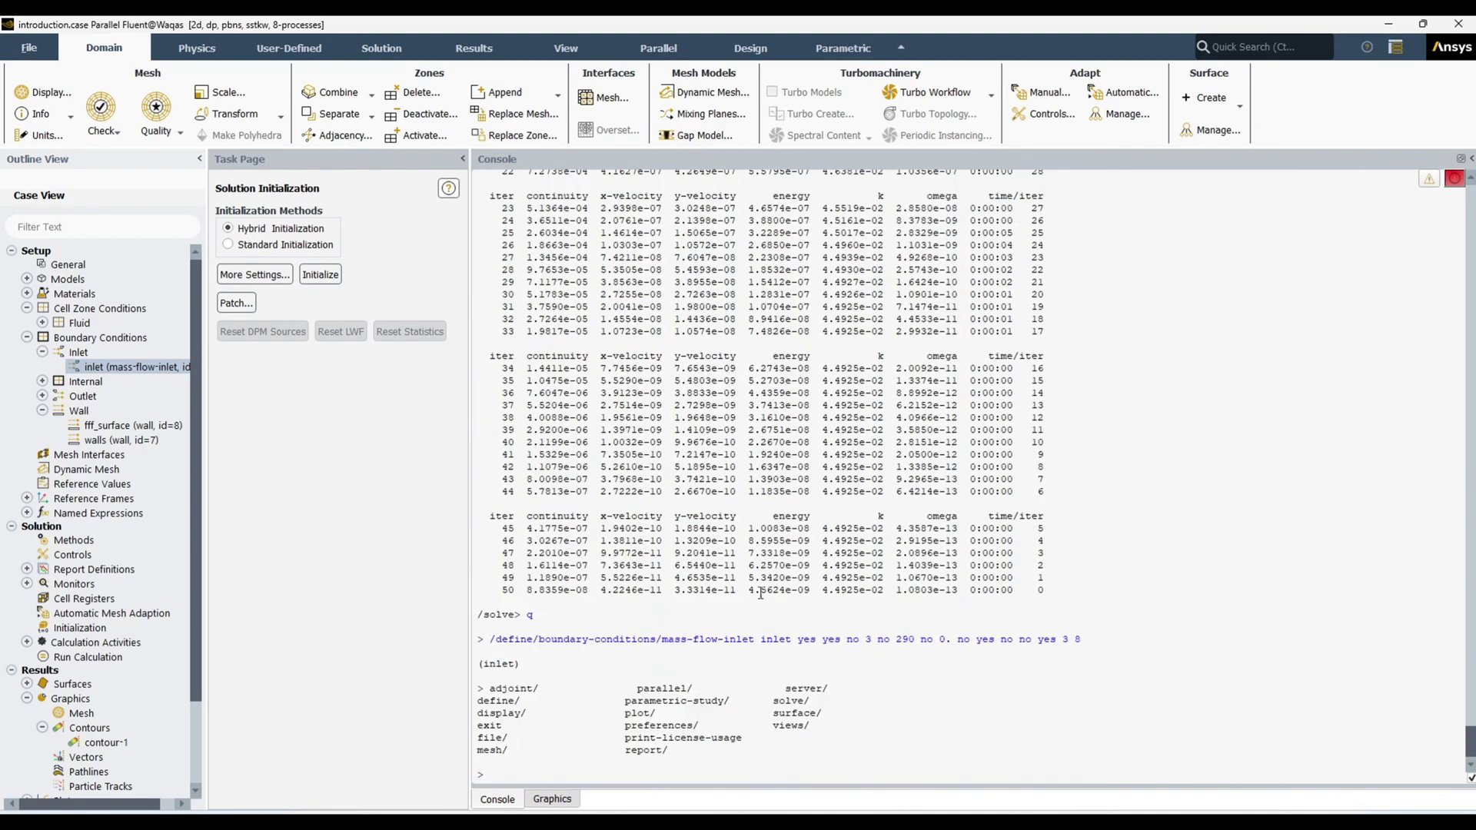
scroll(653, 640, up, 7)
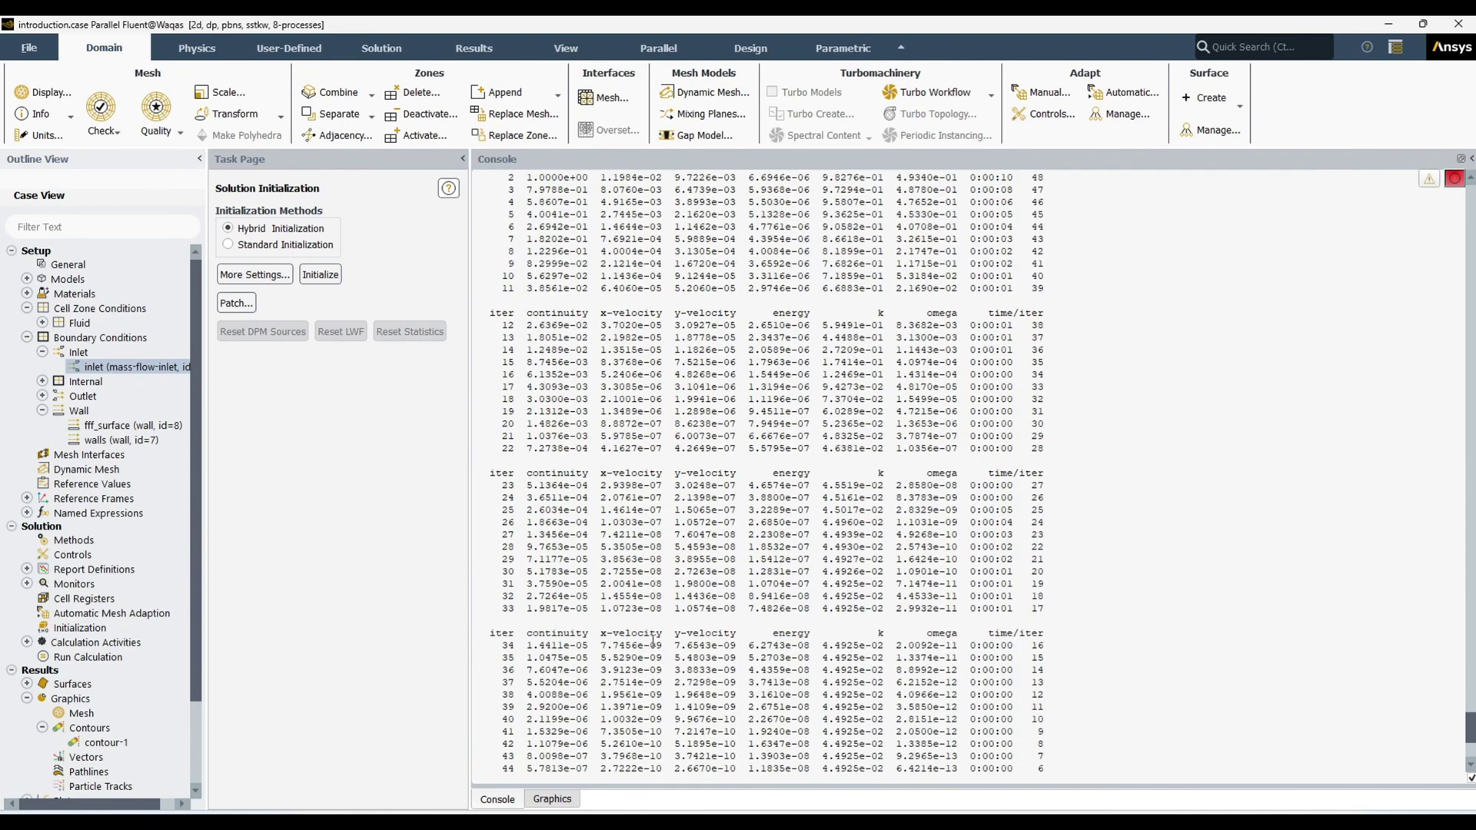
scroll(653, 640, up, 15)
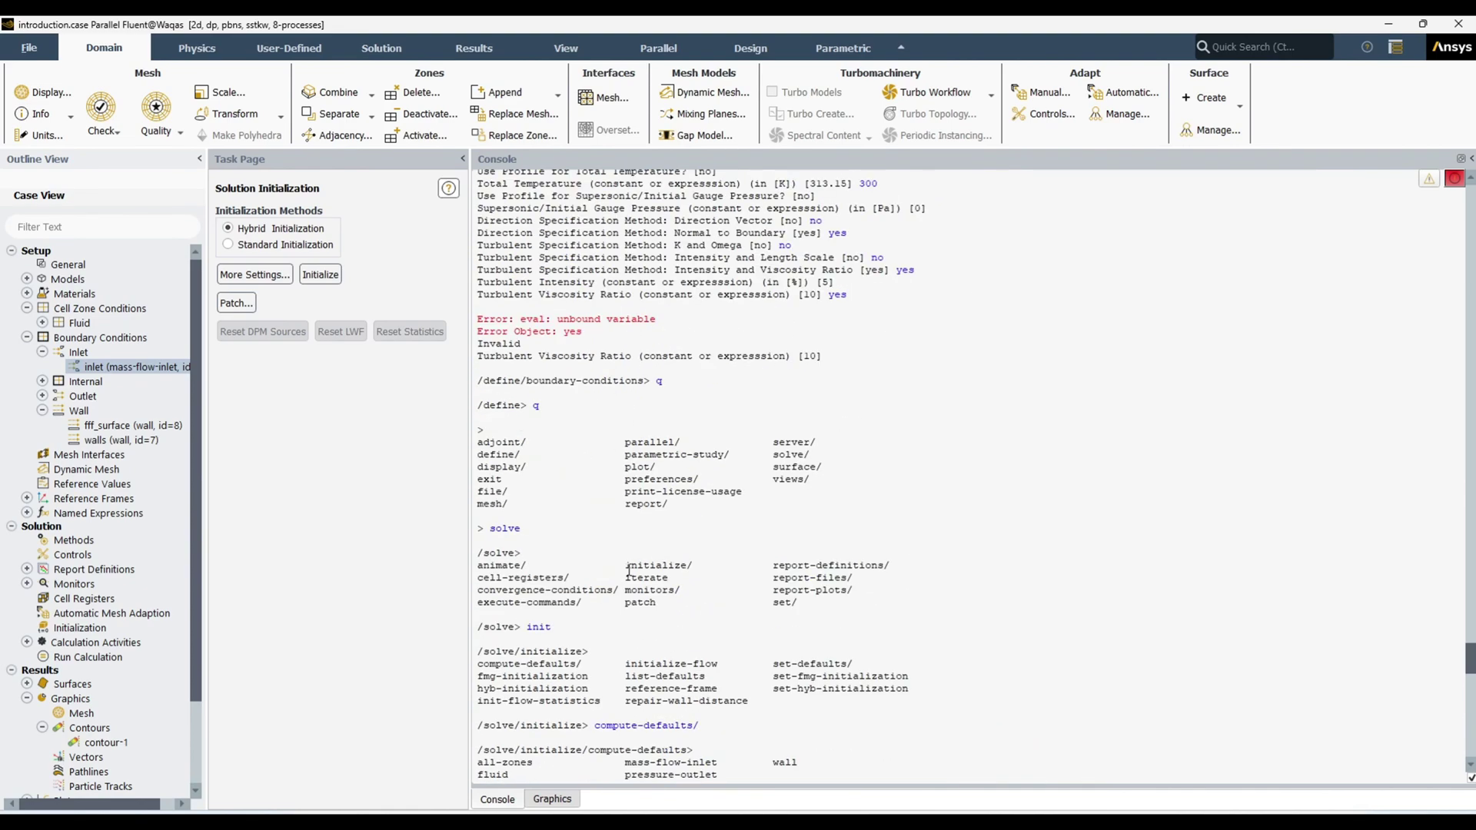
scroll(607, 445, up, 3)
drag(846, 434, 470, 233)
click(823, 384)
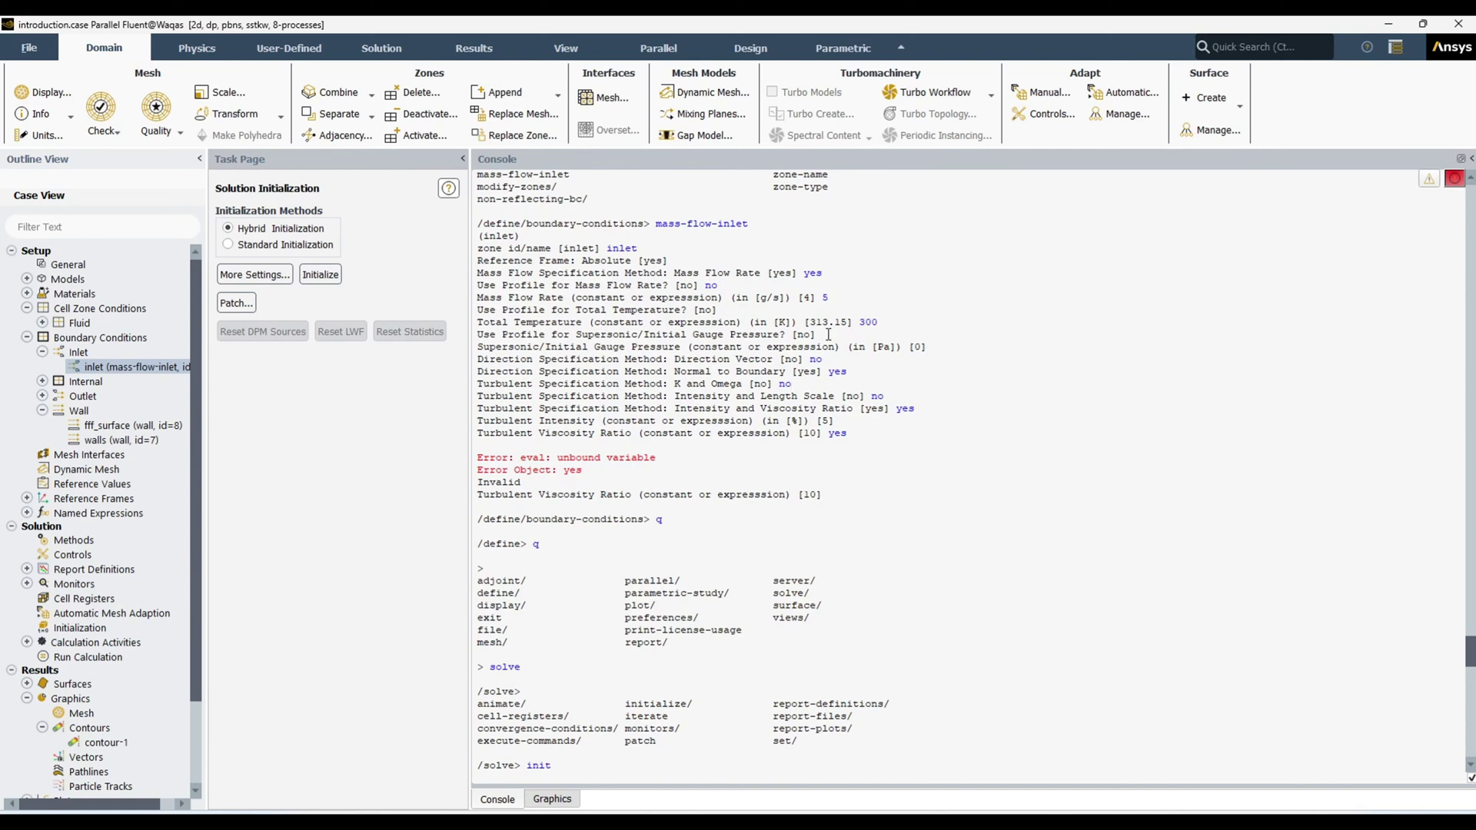
Bring up boundary_condition.jou again, then highlight the mass-flow-inlet prompts and answers in Fluent's console to examine their order.
key(alt+Tab)
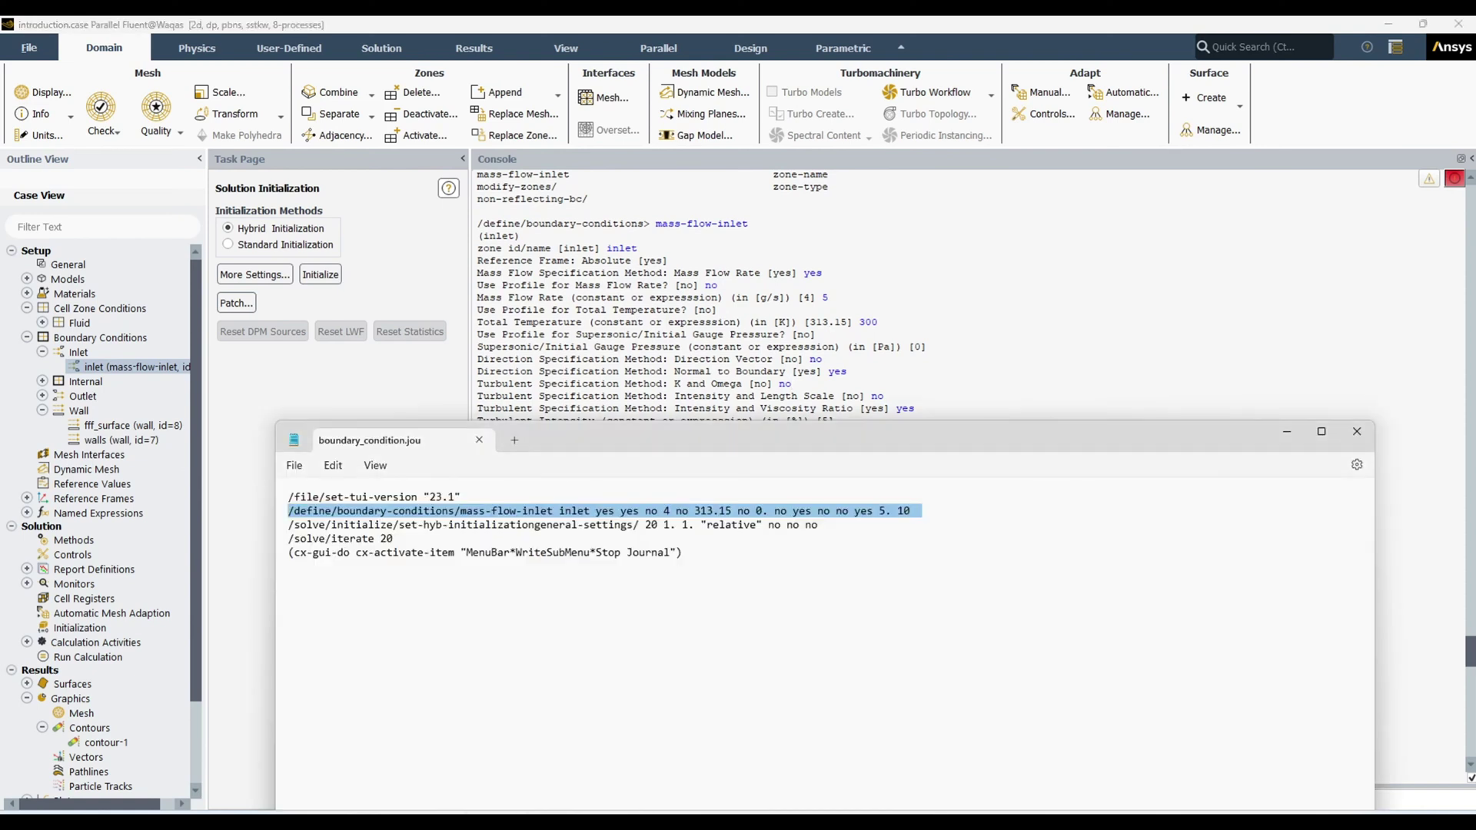
drag(689, 433, 643, 273)
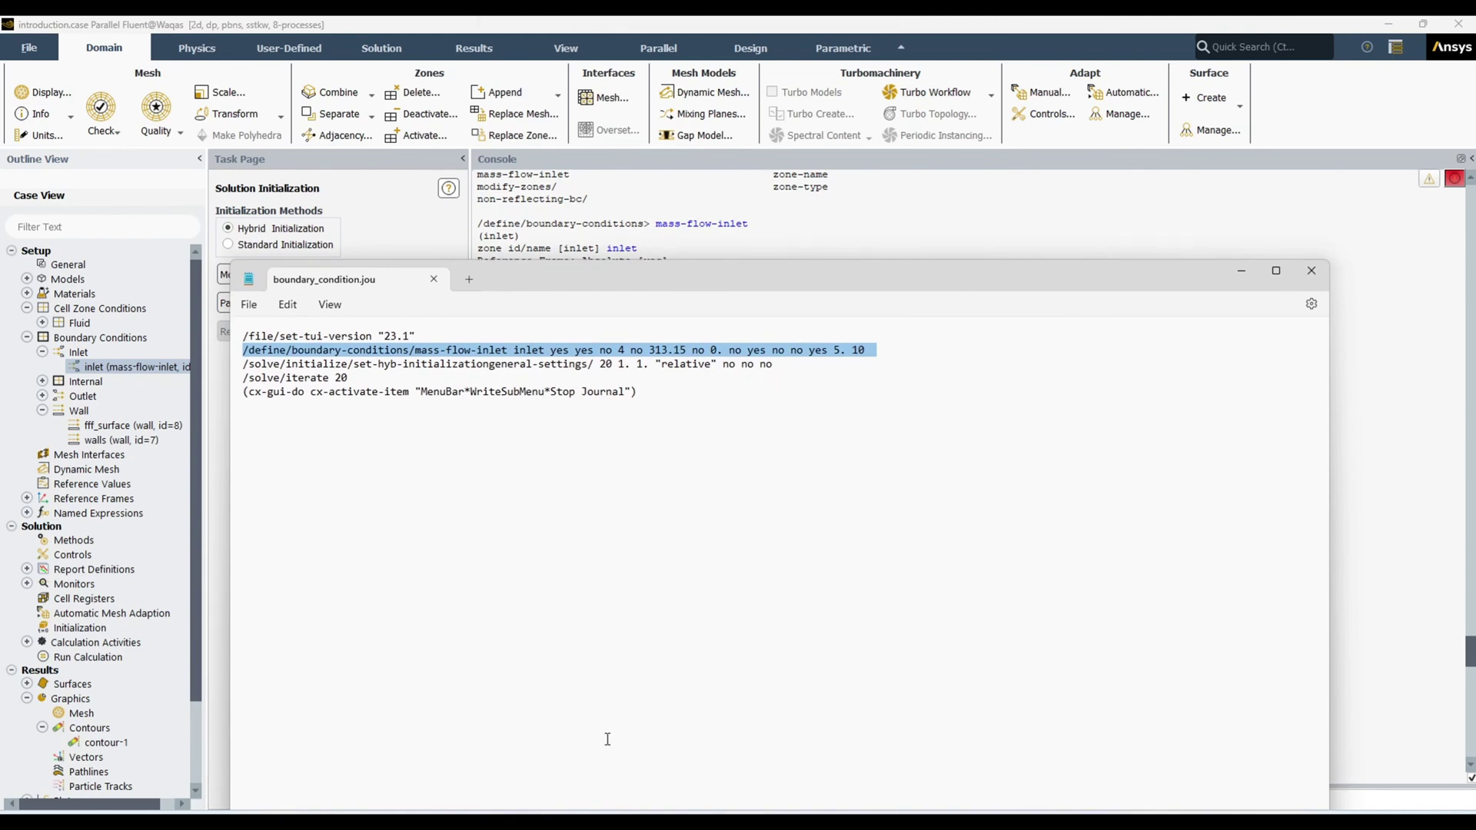
drag(656, 223, 853, 428)
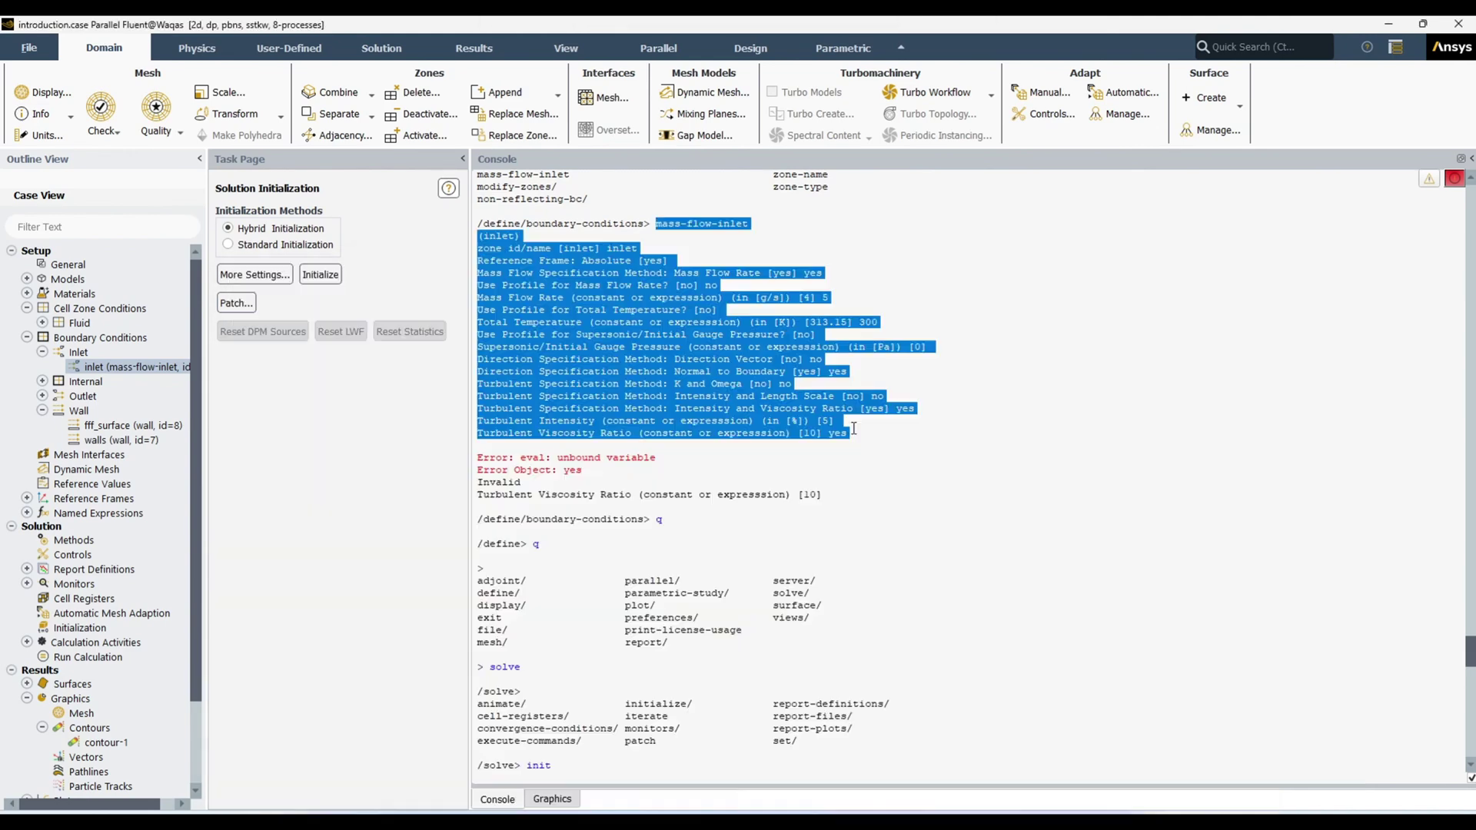
click(863, 470)
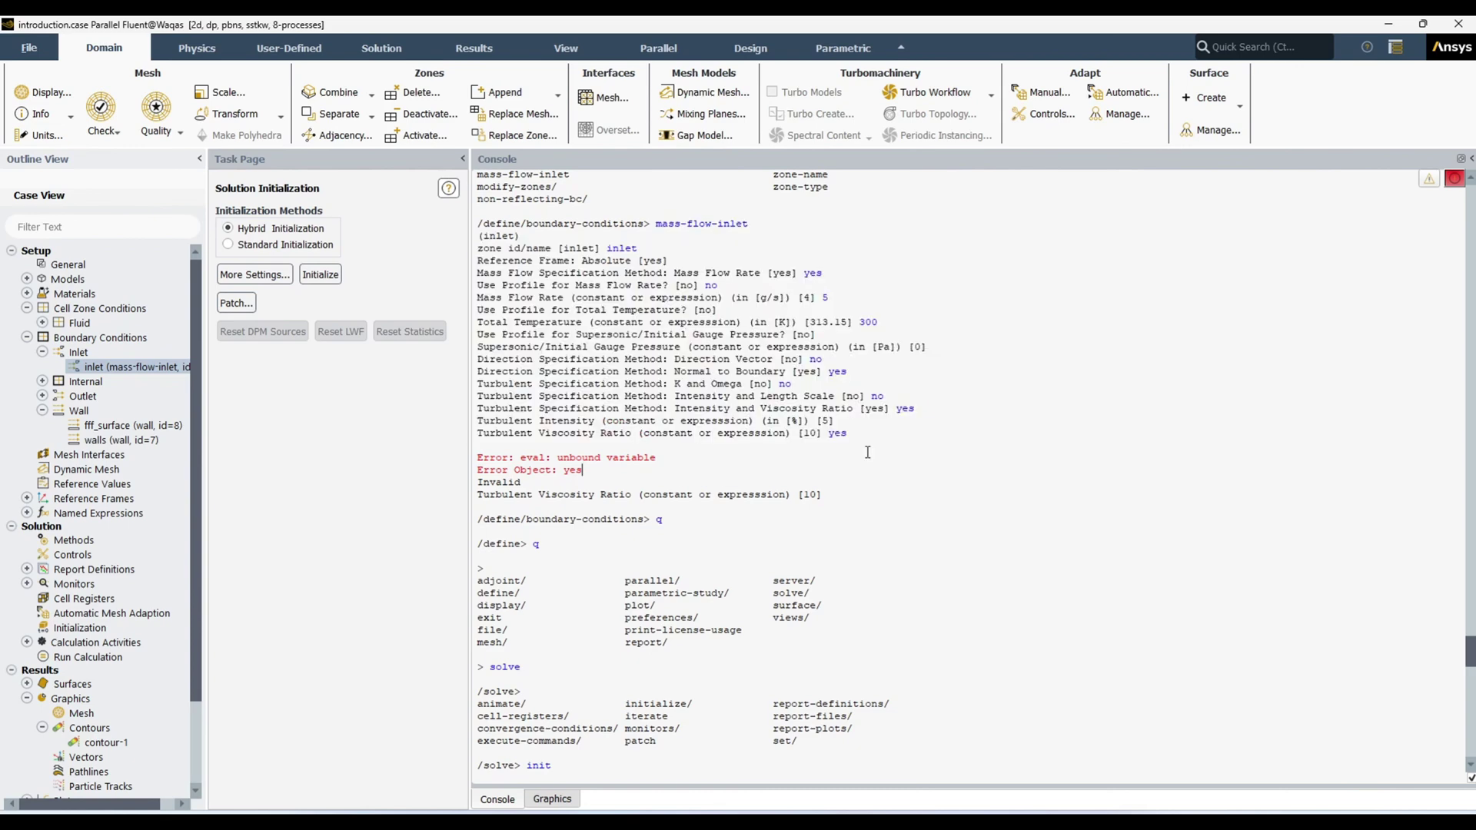
scroll(784, 615, up, 5)
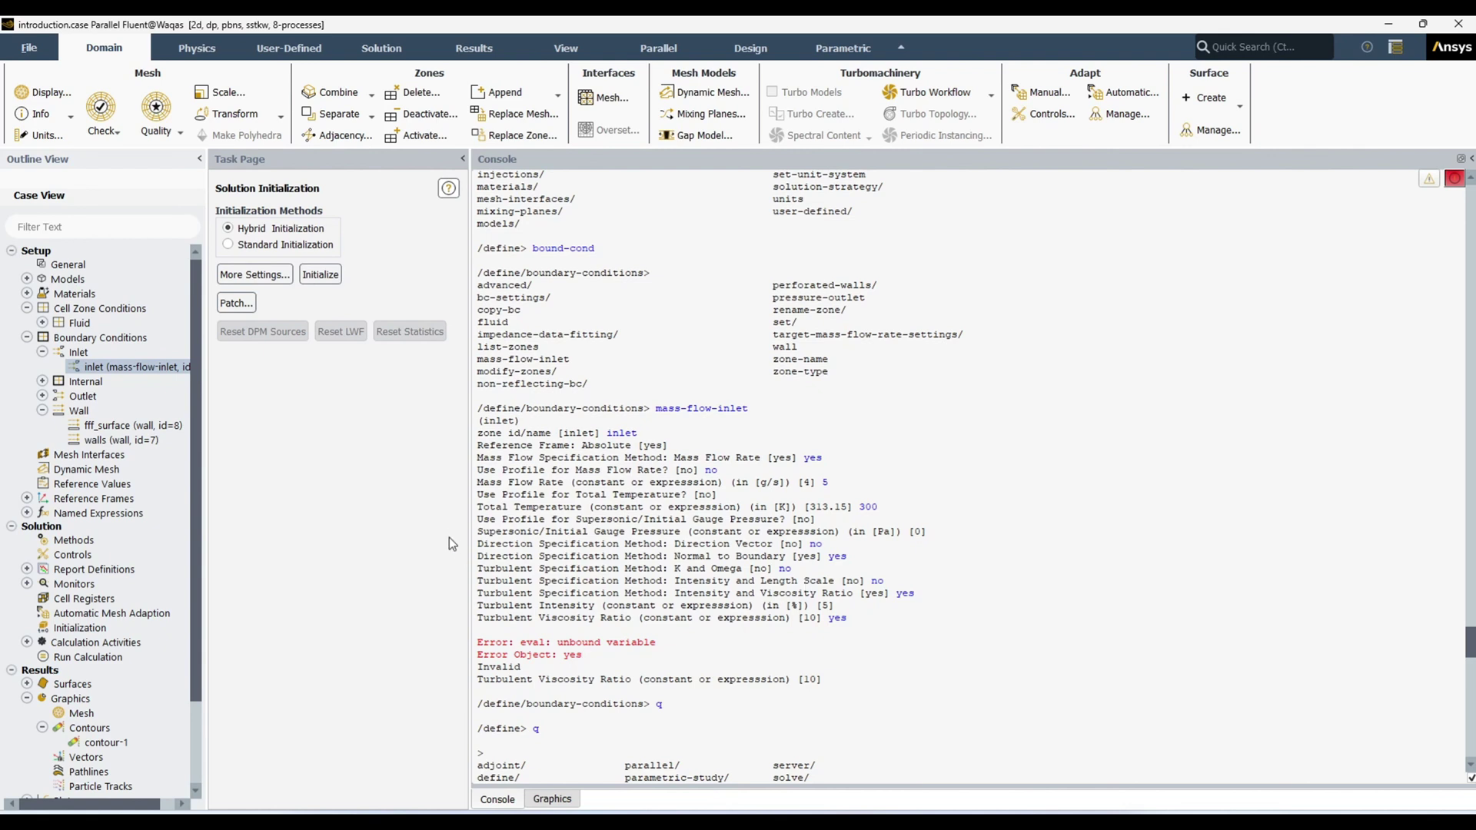
drag(477, 434, 846, 623)
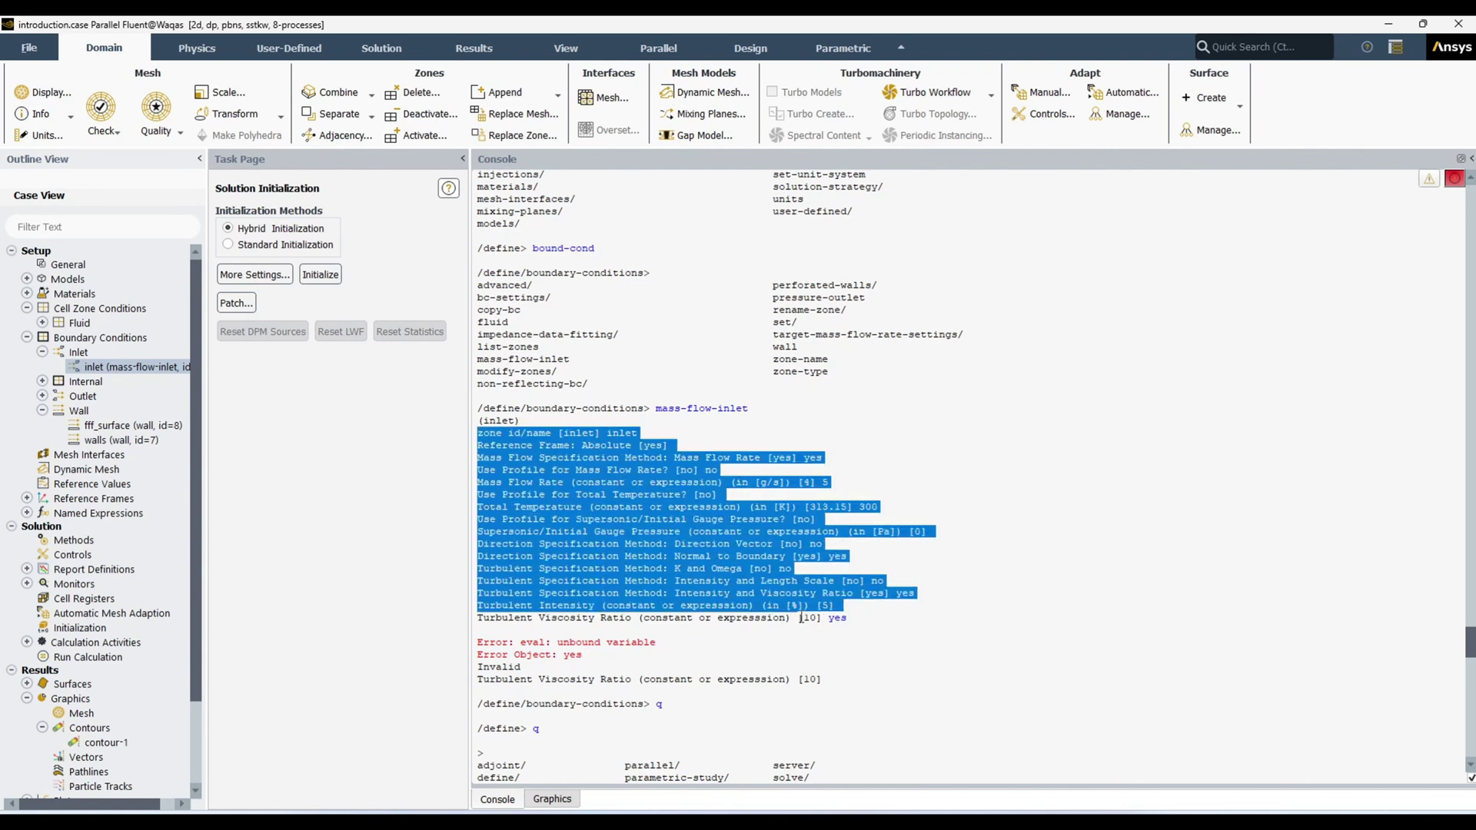
click(850, 605)
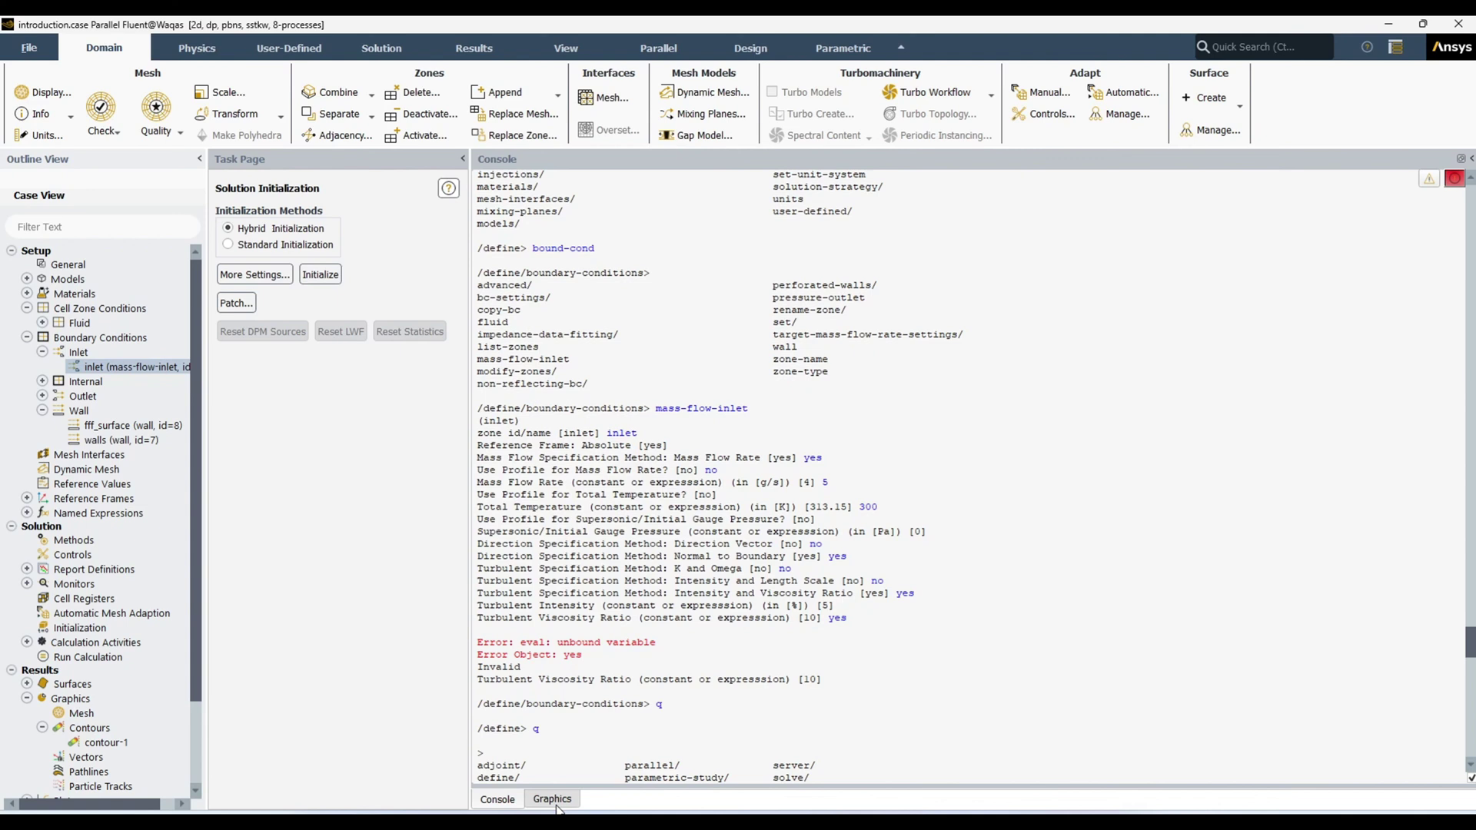
drag(476, 409, 848, 619)
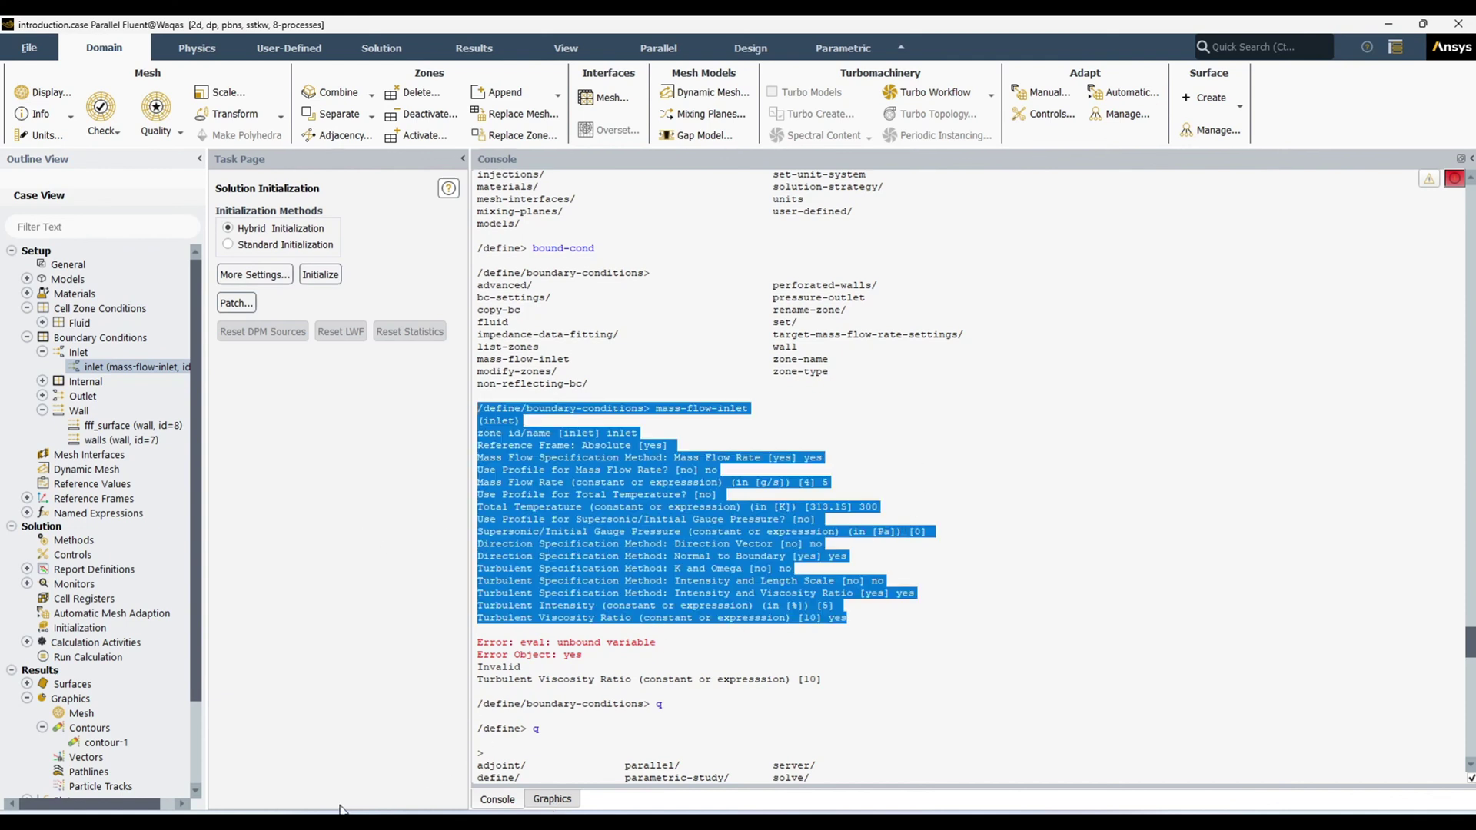
Switch to PowerPoint, present the TUI outline slide up to "write journal file from scratch", and return to Fluent.
mouse_move(369, 826)
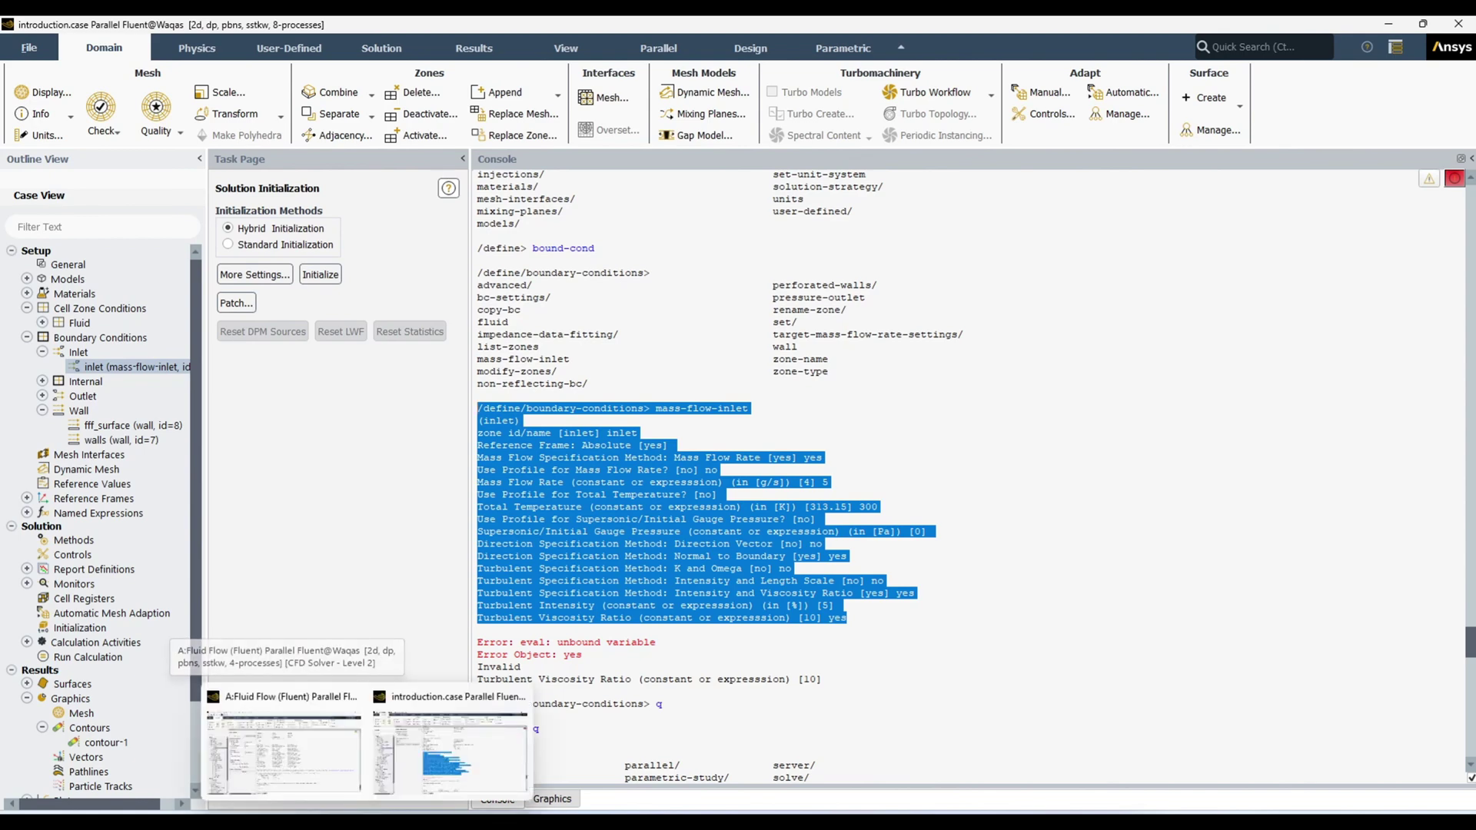
key(alt+Tab)
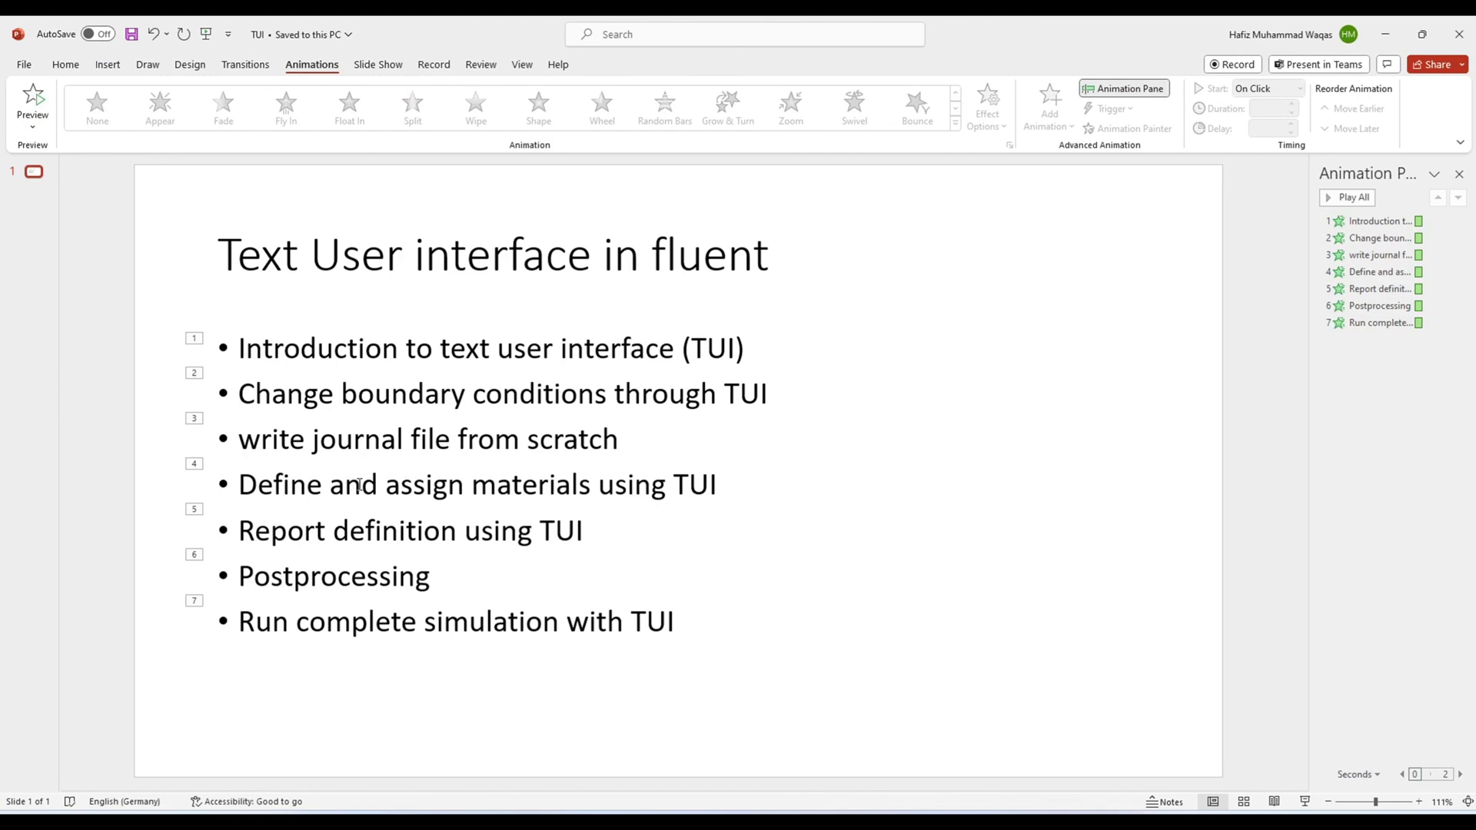
key(F5)
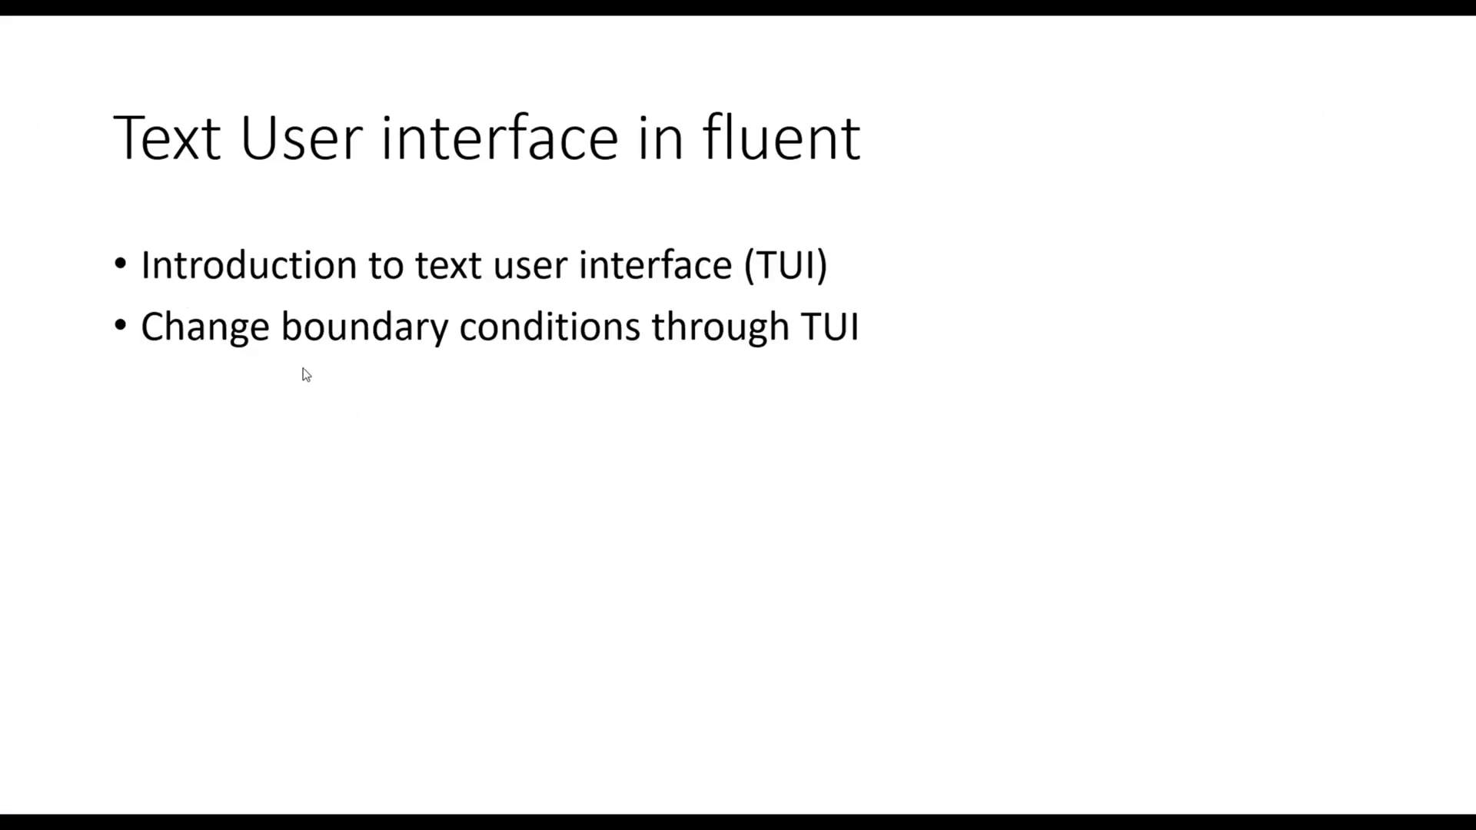
click(724, 382)
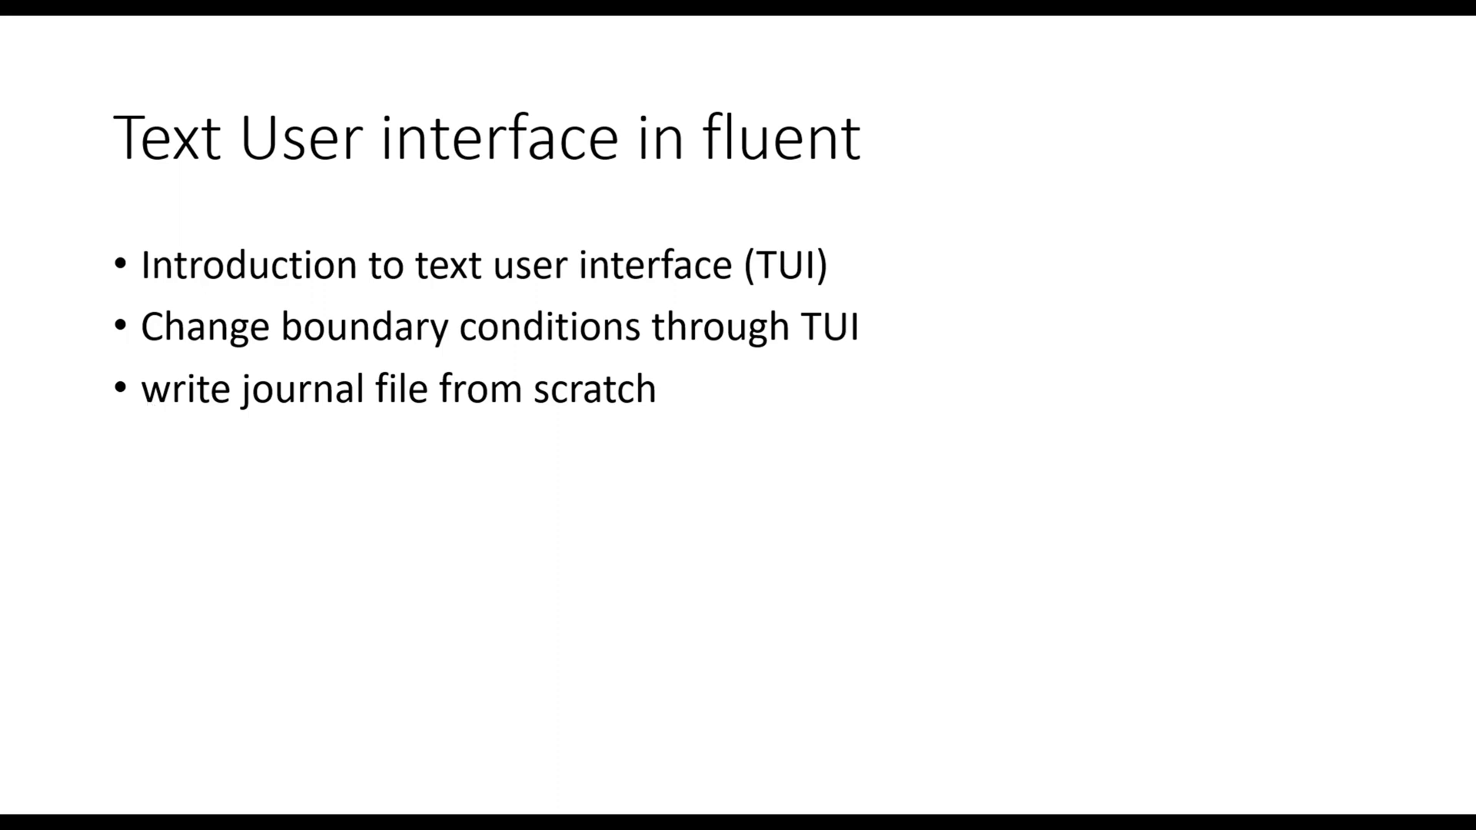
key(Escape)
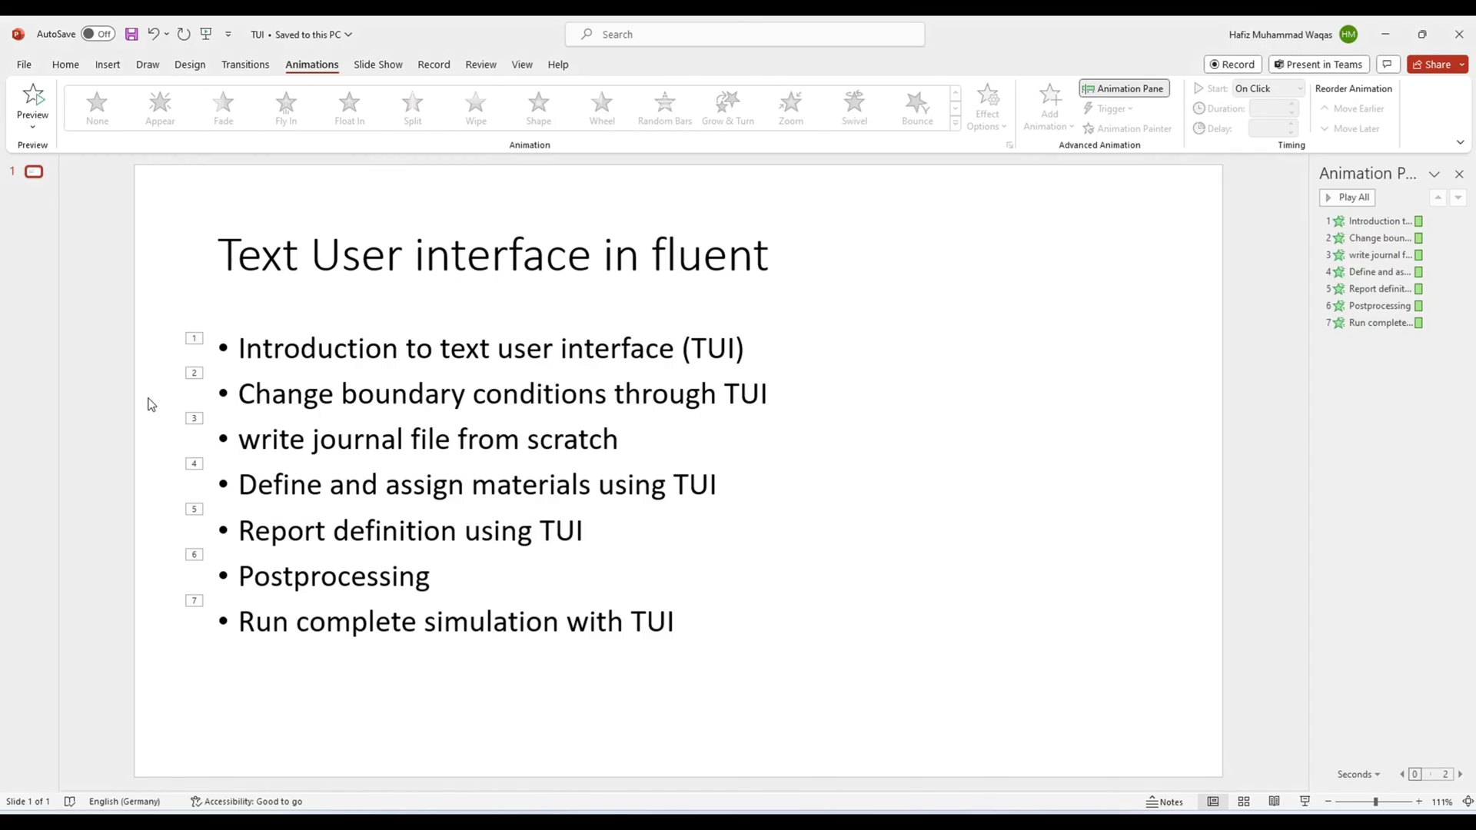
key(alt+Tab)
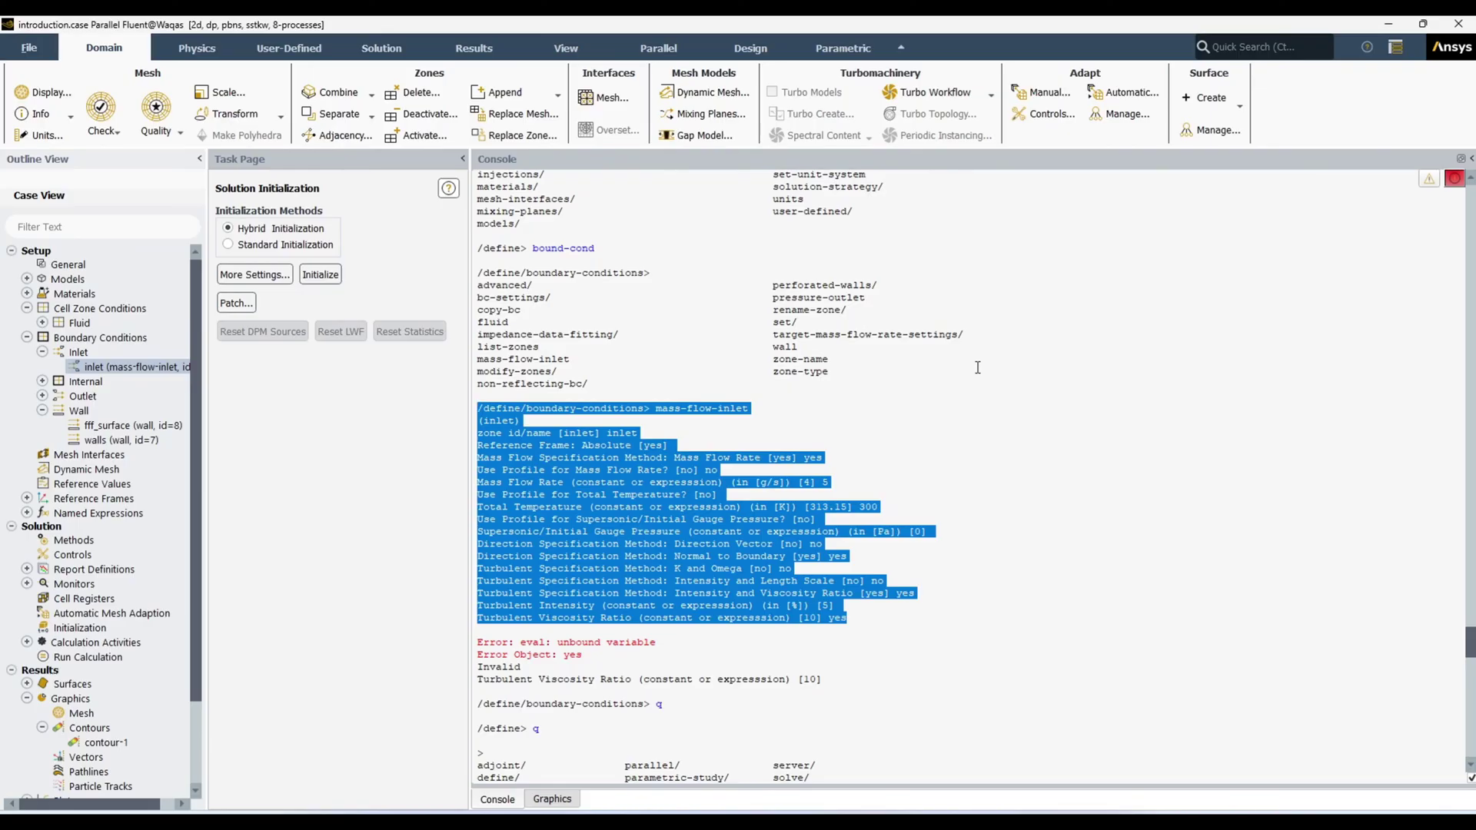